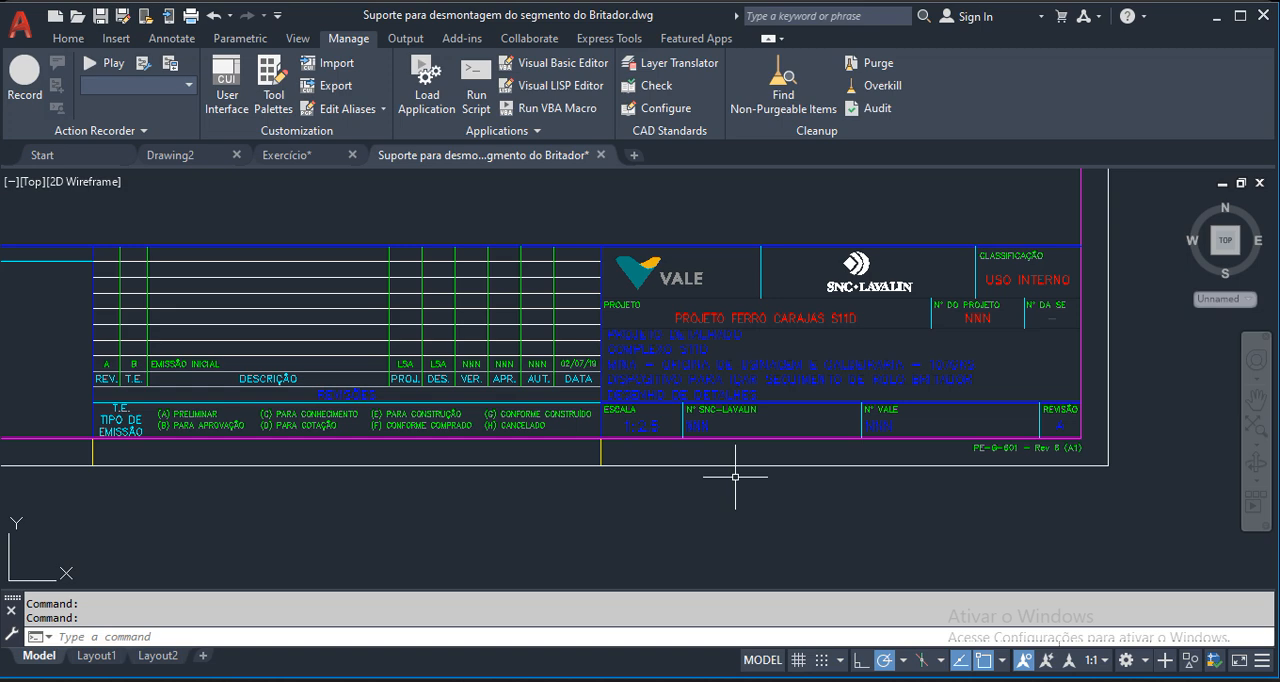
# Examine the title block and the isometric view of the crusher segment support drawing.
pyautogui.scroll(3, 685, 358)
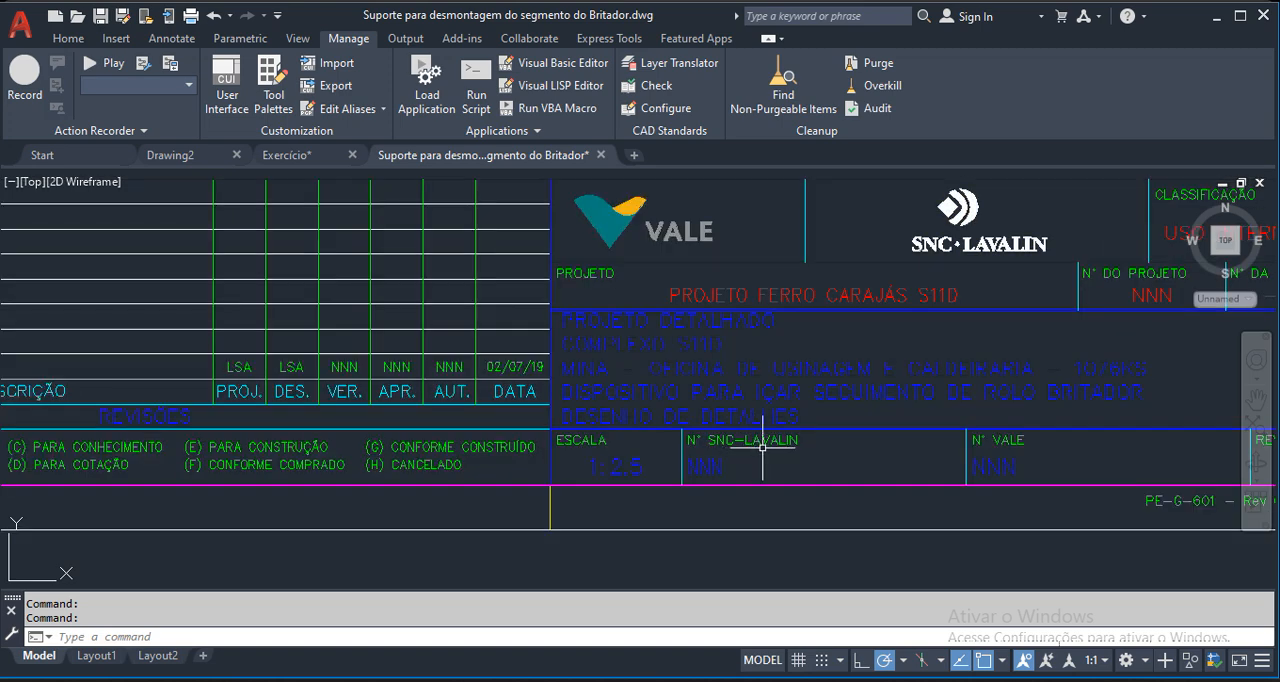
pyautogui.scroll(-5, 762, 447)
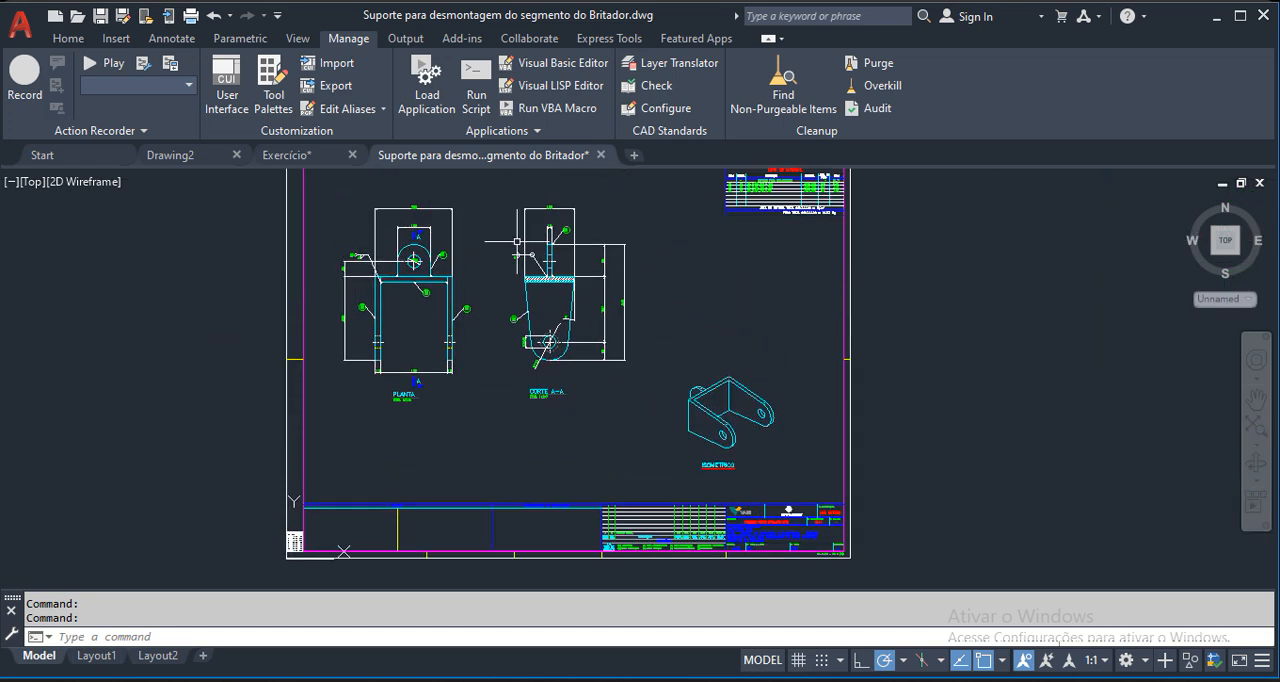
pyautogui.scroll(4, 755, 399)
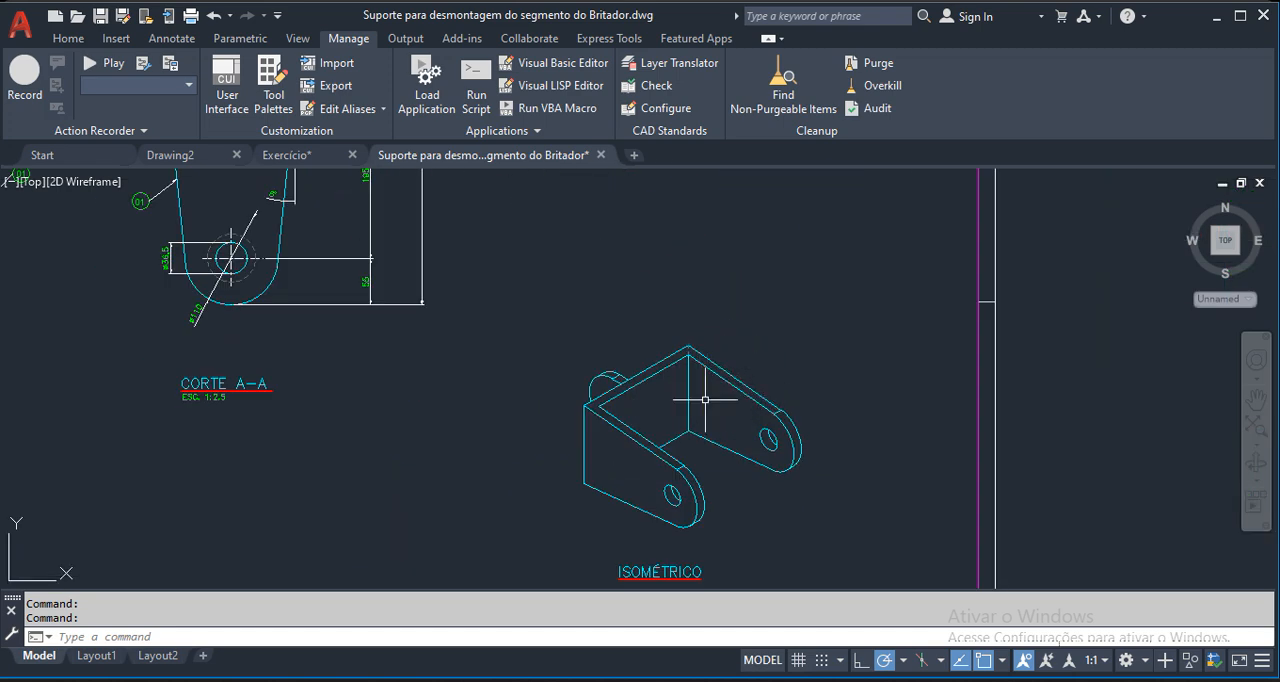
pyautogui.scroll(-4, 760, 434)
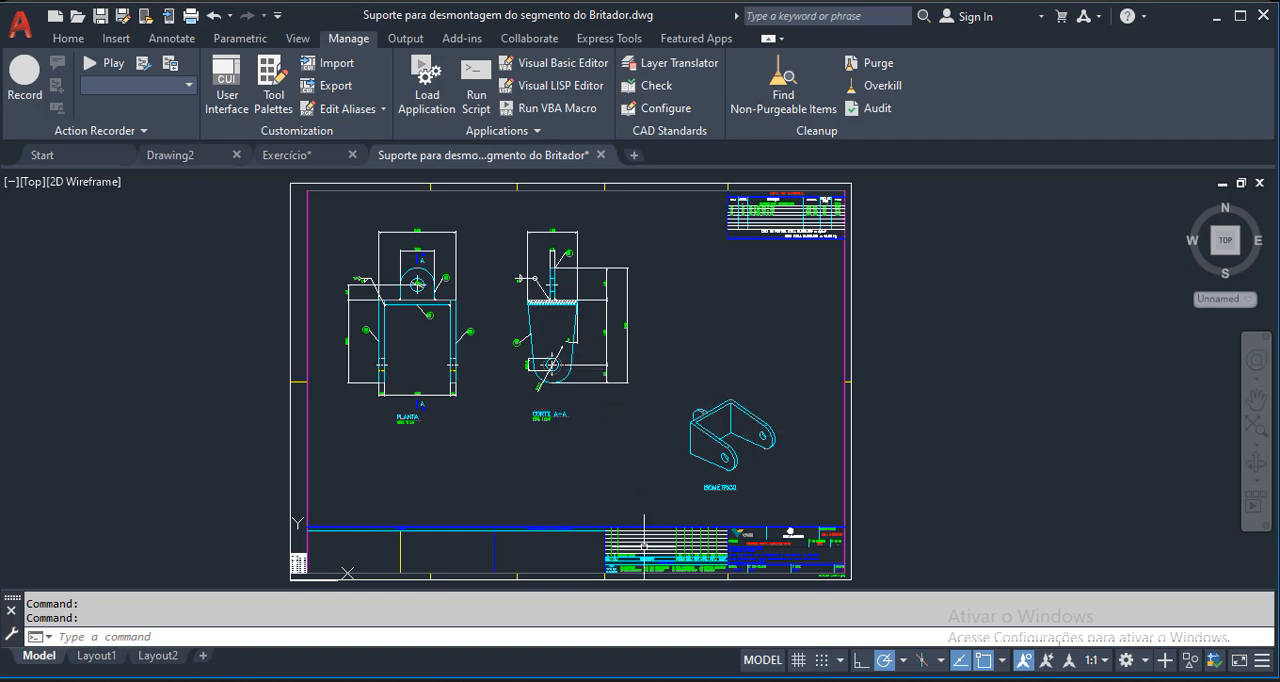
# Switch to File Explorer and open the OLHAL DE IÇAMENTO folder inside 16 . DISPOSITIVOS on the Expansion (J:) drive.
pyautogui.click(800, 681)
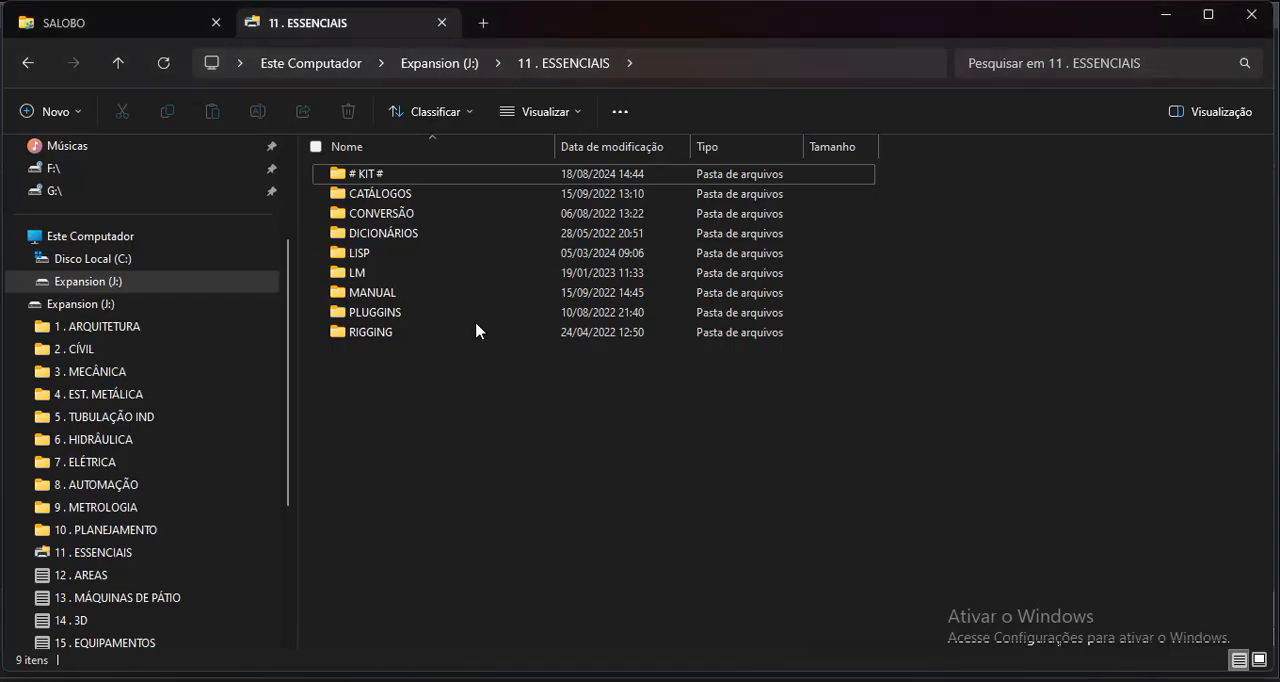
pyautogui.click(118, 63)
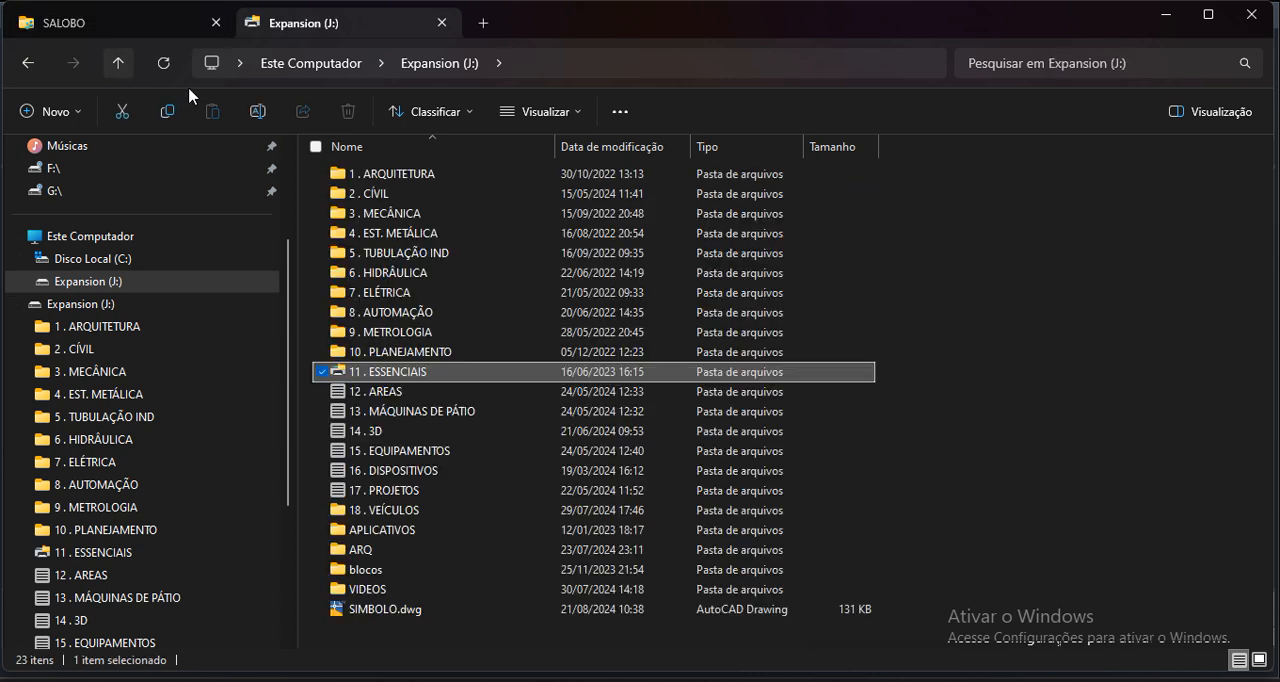
pyautogui.doubleClick(390, 470)
pyautogui.scroll(-5, 498, 528)
pyautogui.scroll(-12, 498, 528)
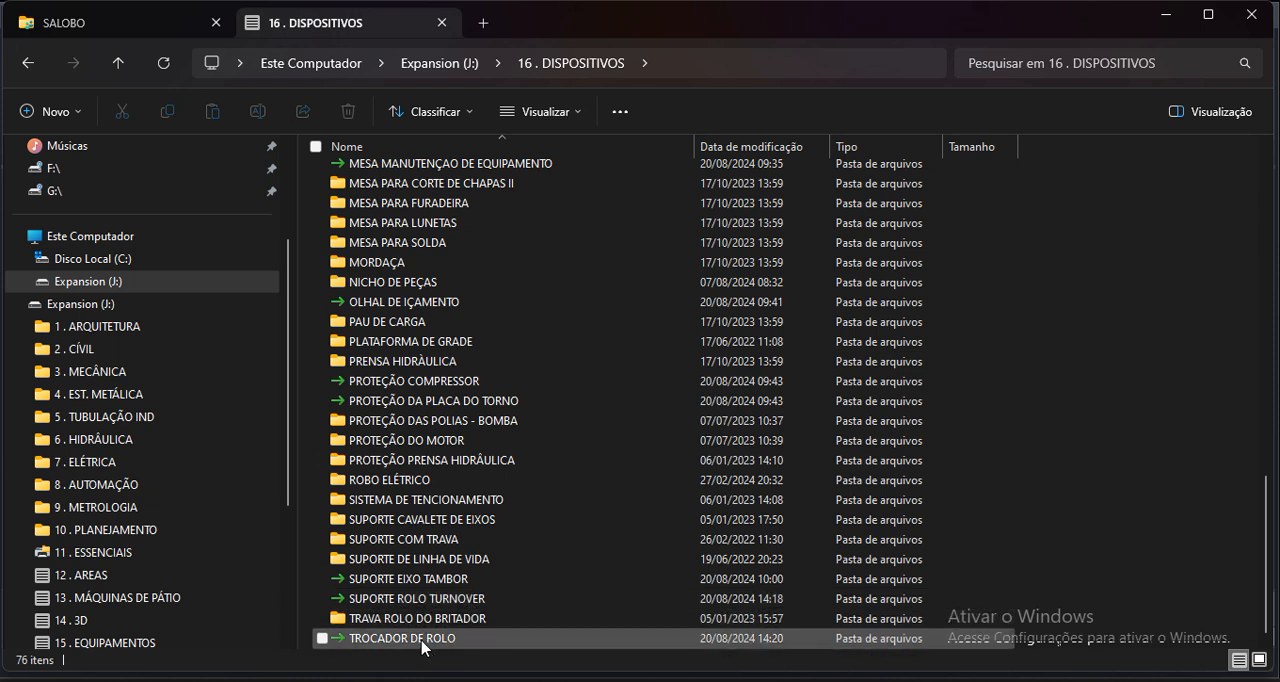
pyautogui.doubleClick(425, 304)
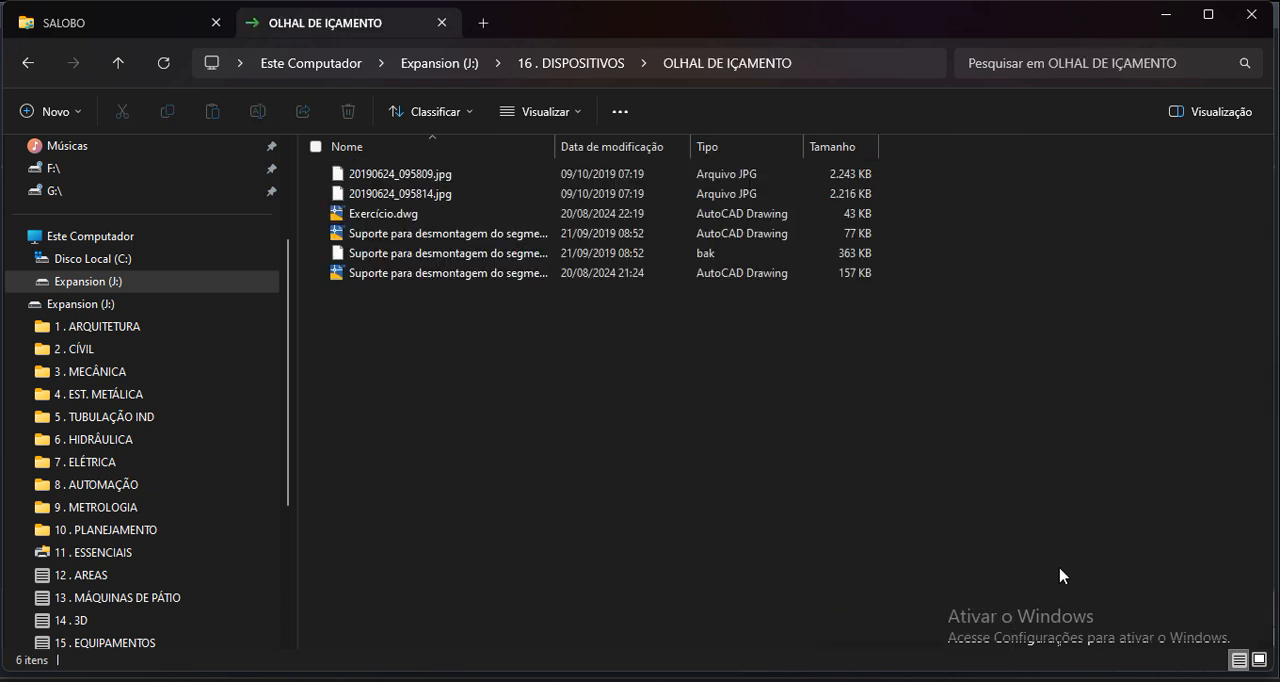
# View the photo 20190624_095809.jpg of the real bracket at full window size and minimize it.
pyautogui.click(380, 175)
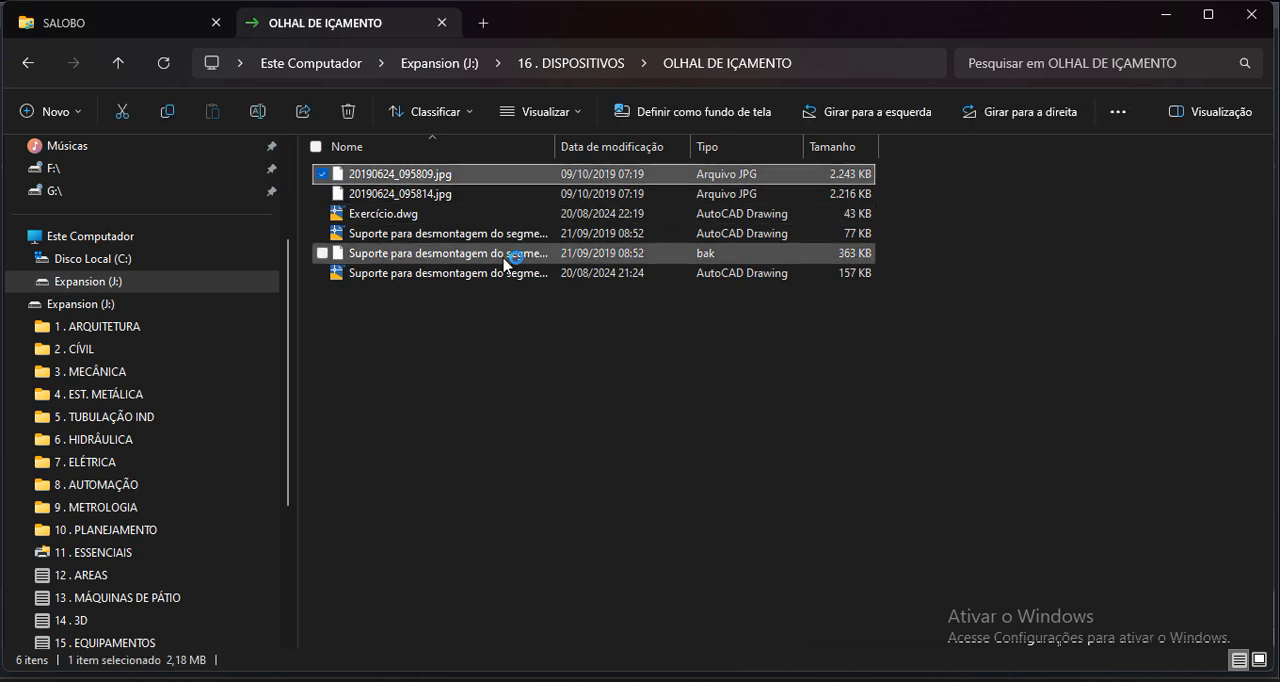
pyautogui.press('Return')
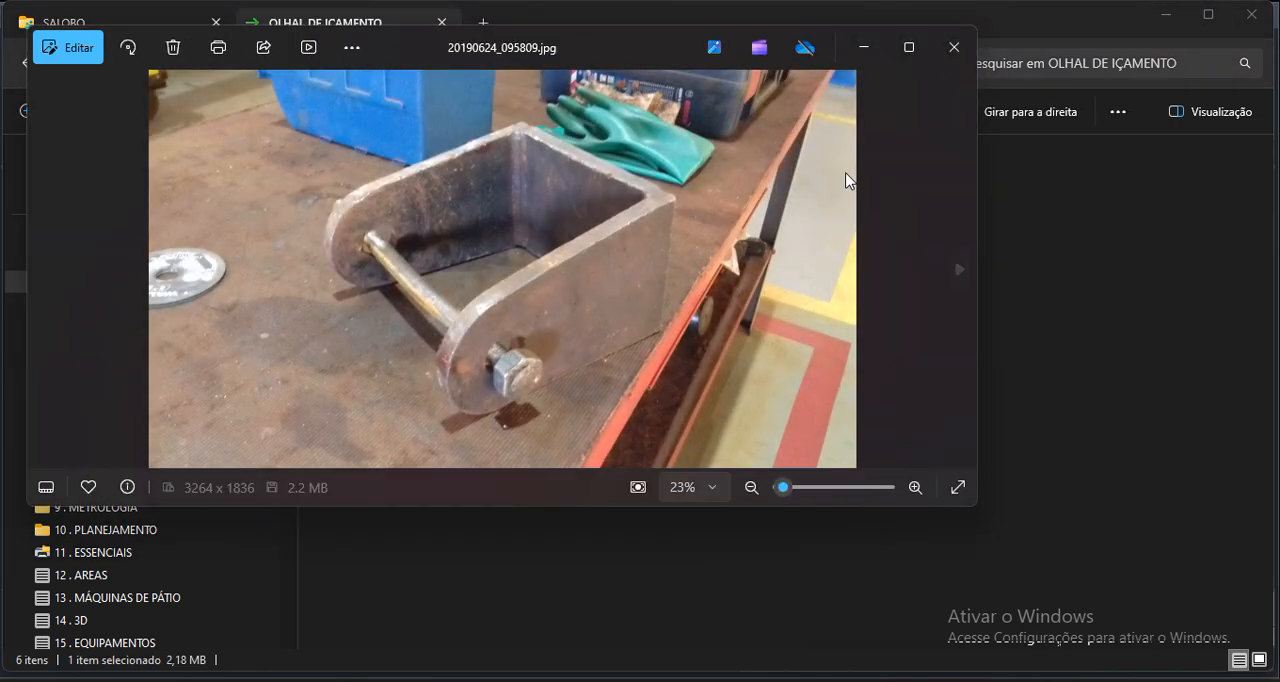
pyautogui.click(908, 47)
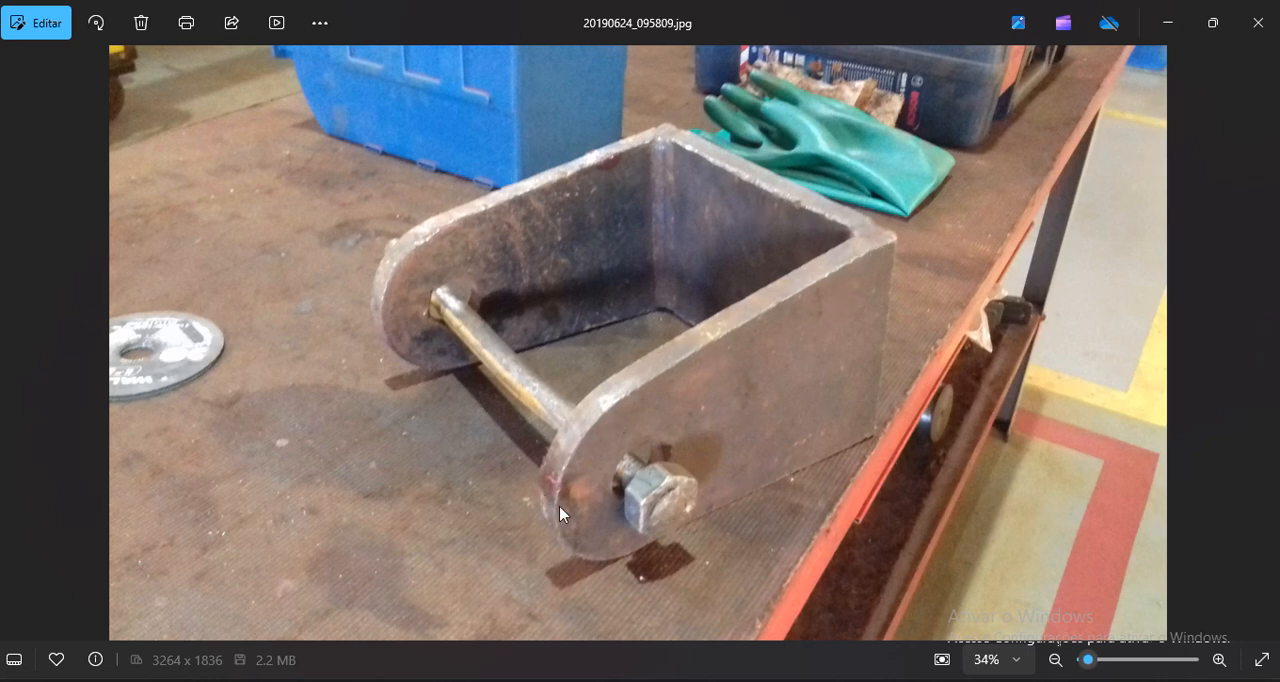
pyautogui.click(1168, 24)
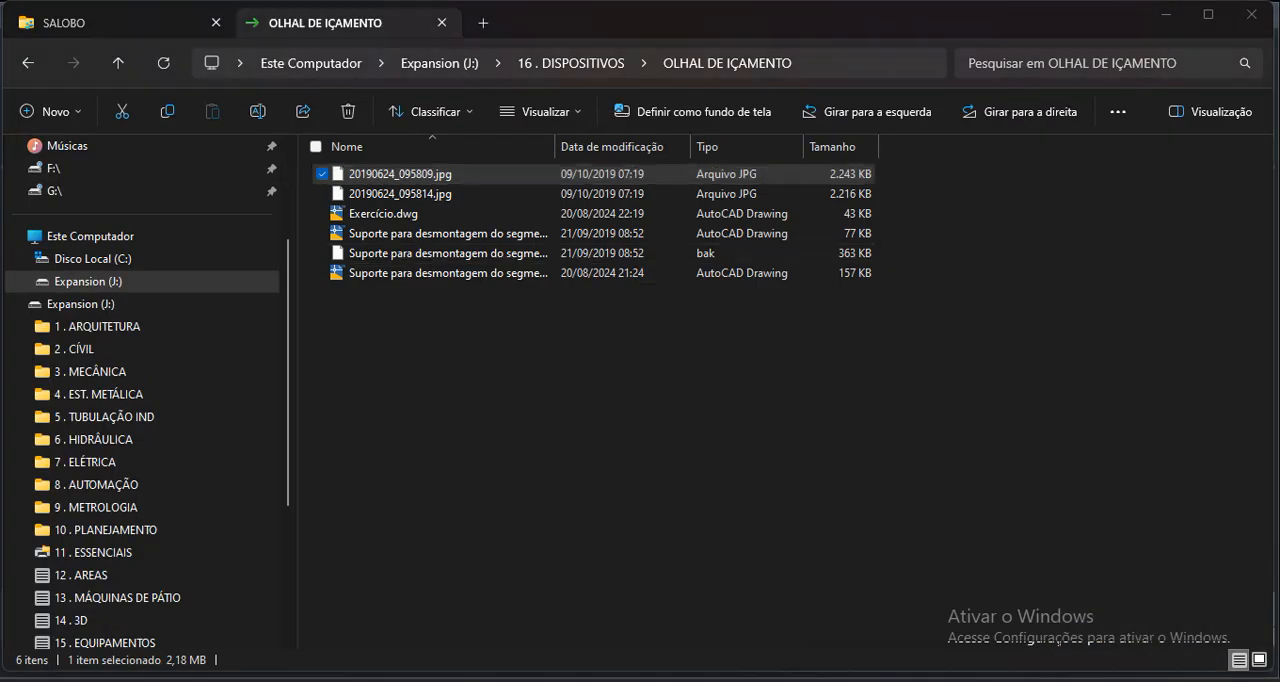
# Switch to the Exercício drawing in AutoCAD and inspect the solid plate with the hole.
pyautogui.moveTo(797, 653)
pyautogui.click(690, 555)
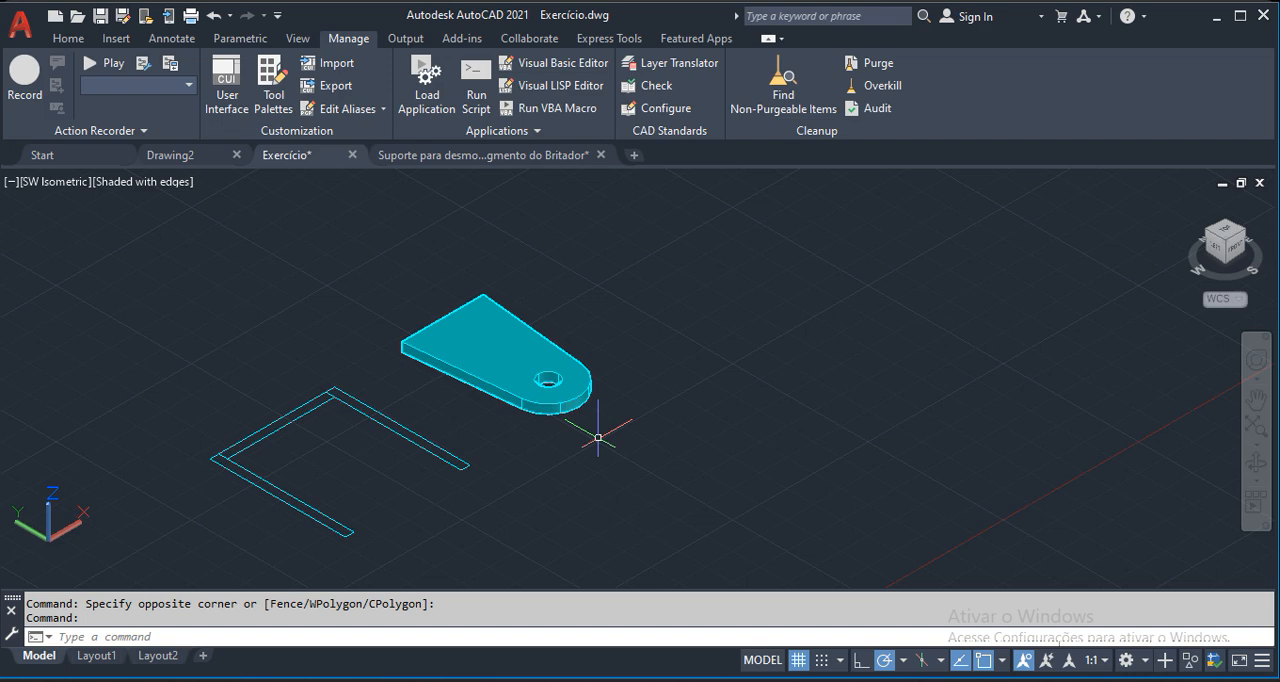
pyautogui.scroll(1, 461, 341)
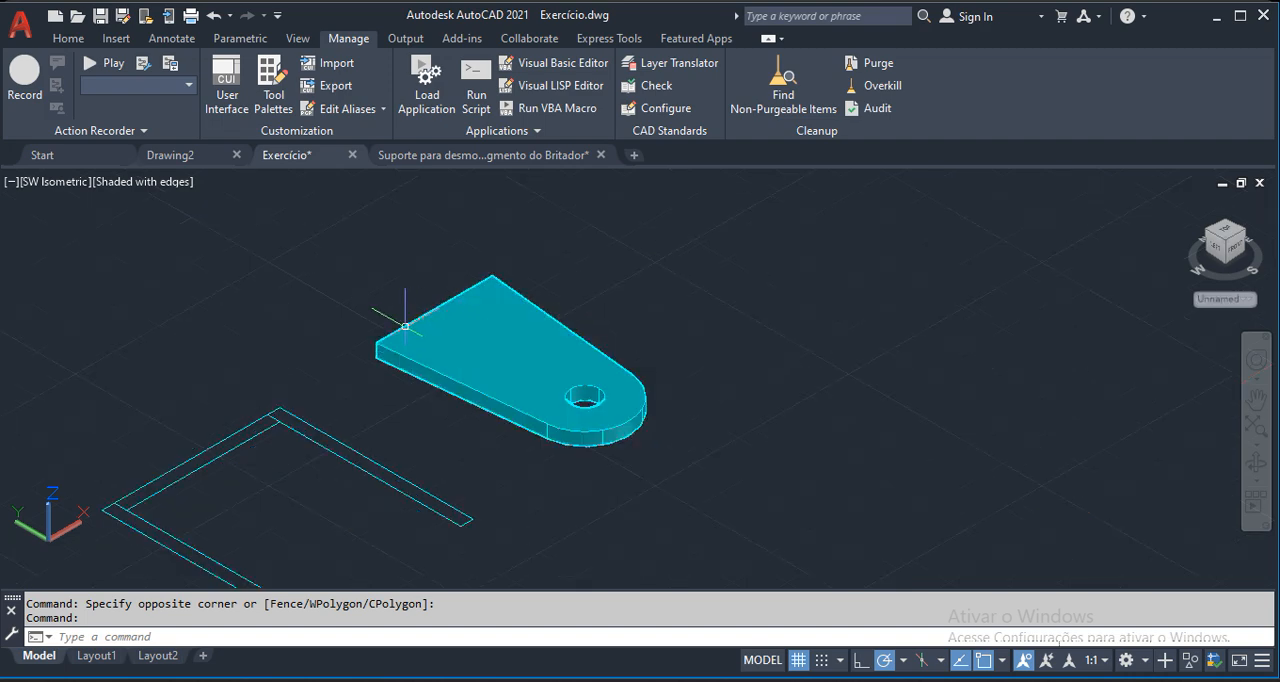
pyautogui.scroll(-1, 630, 362)
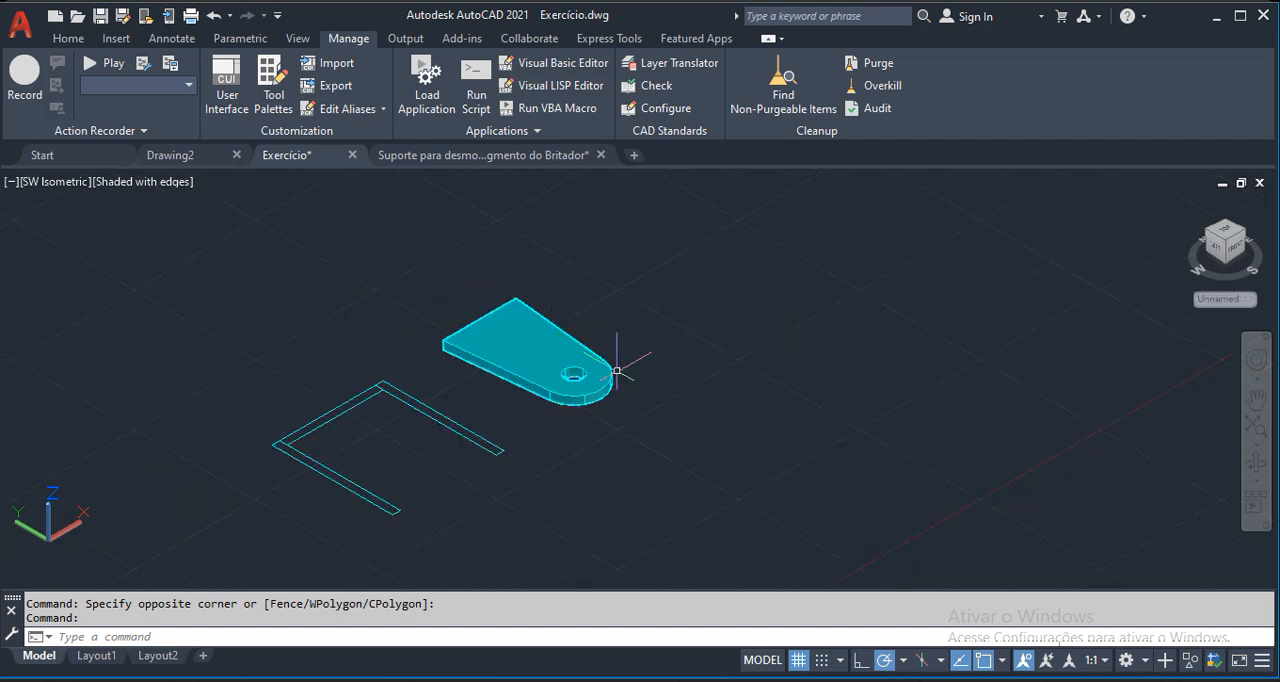
pyautogui.scroll(1, 600, 330)
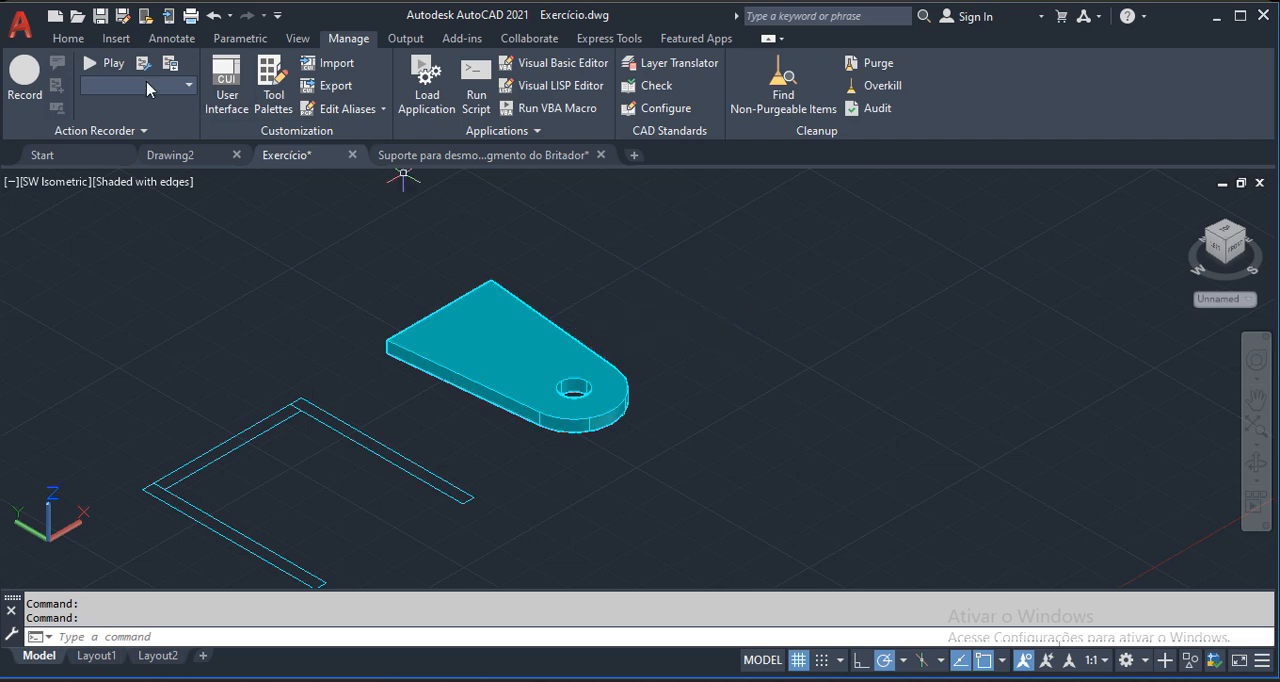
# Start a block definition named 1 with its base point at the lower corner of the plate's straight end.
pyautogui.click(68, 38)
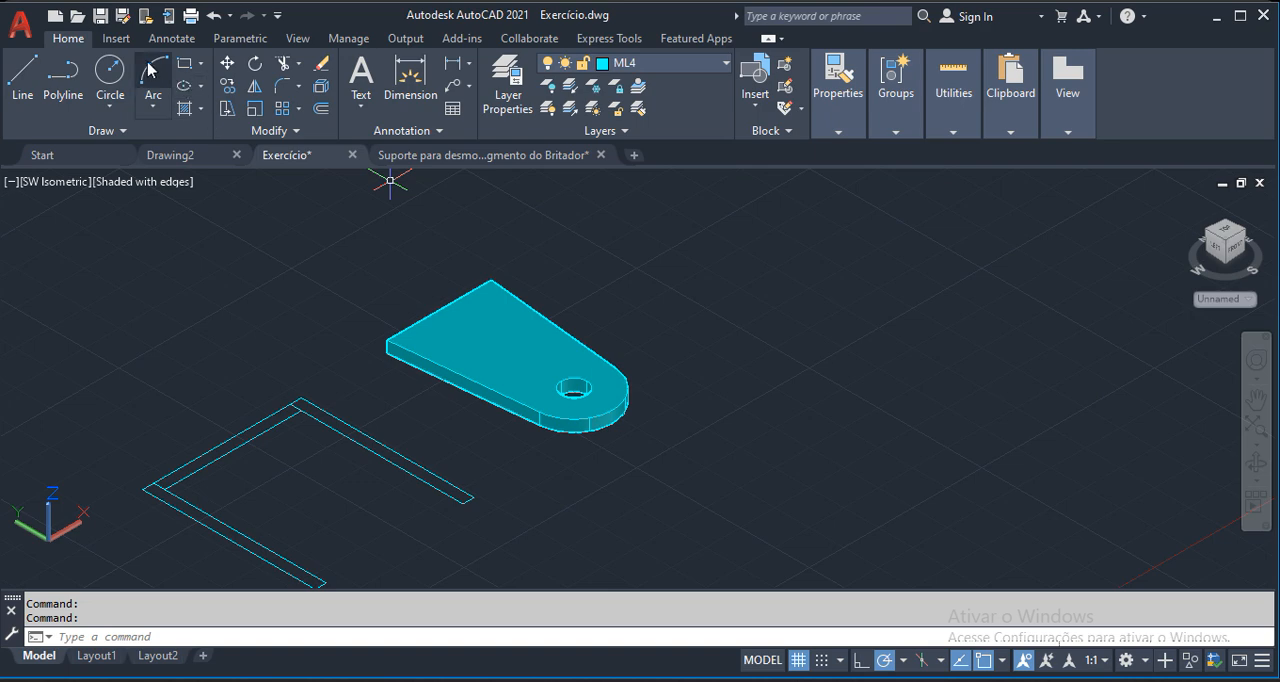
pyautogui.click(120, 38)
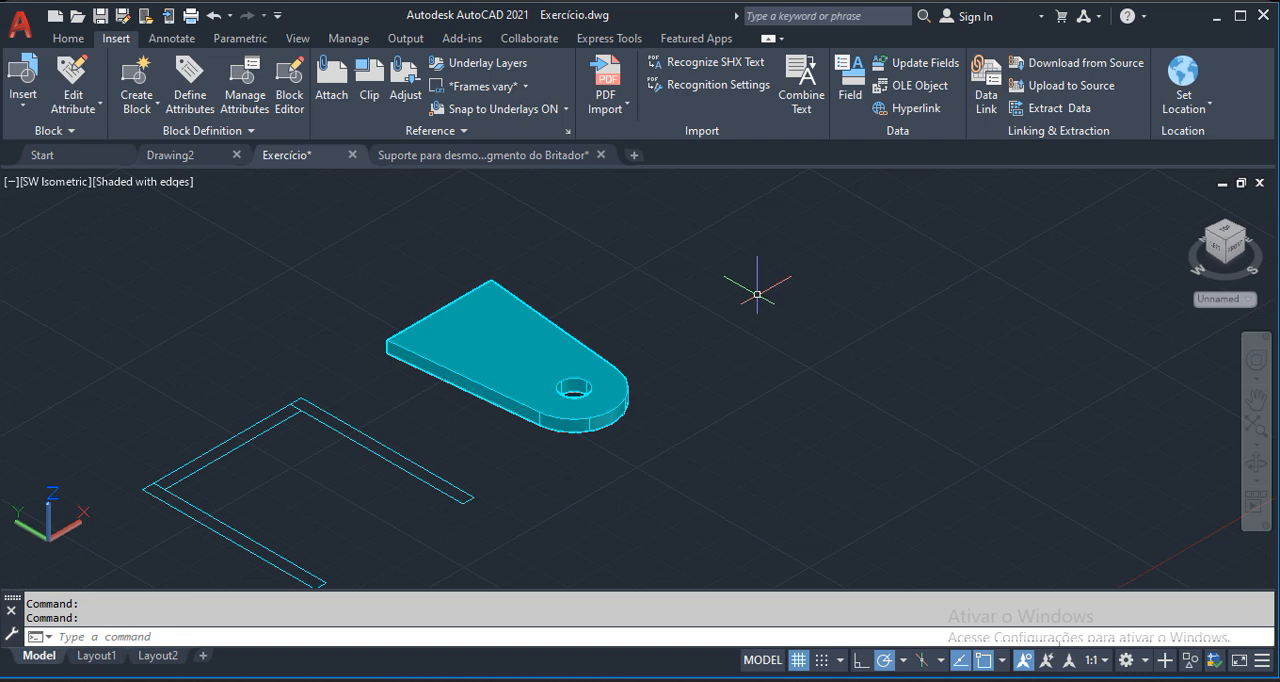
pyautogui.write('B')
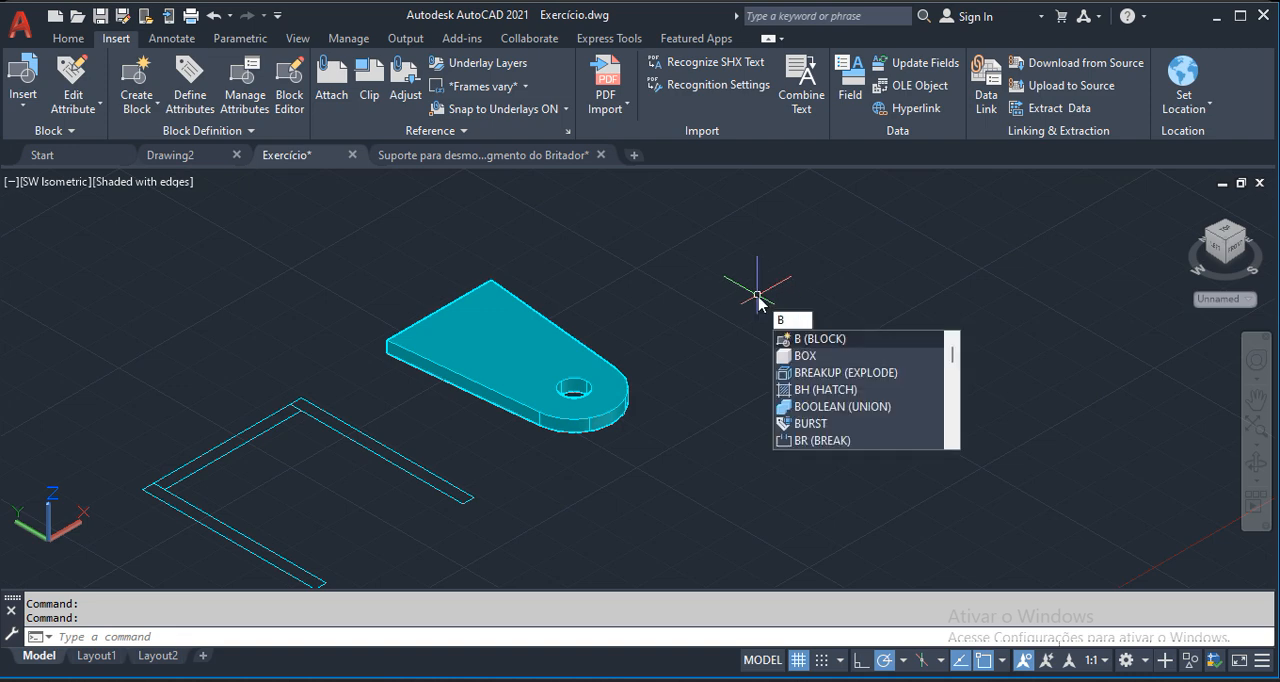
pyautogui.click(822, 342)
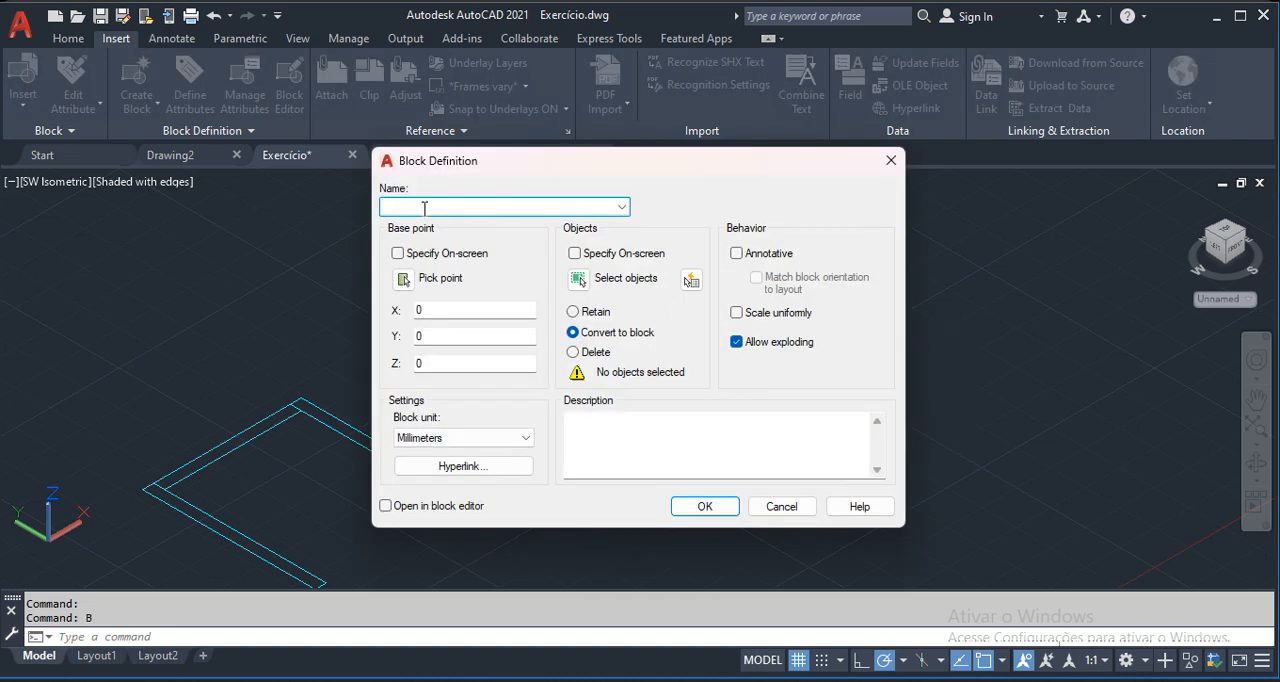
pyautogui.write('1')
pyautogui.click(404, 278)
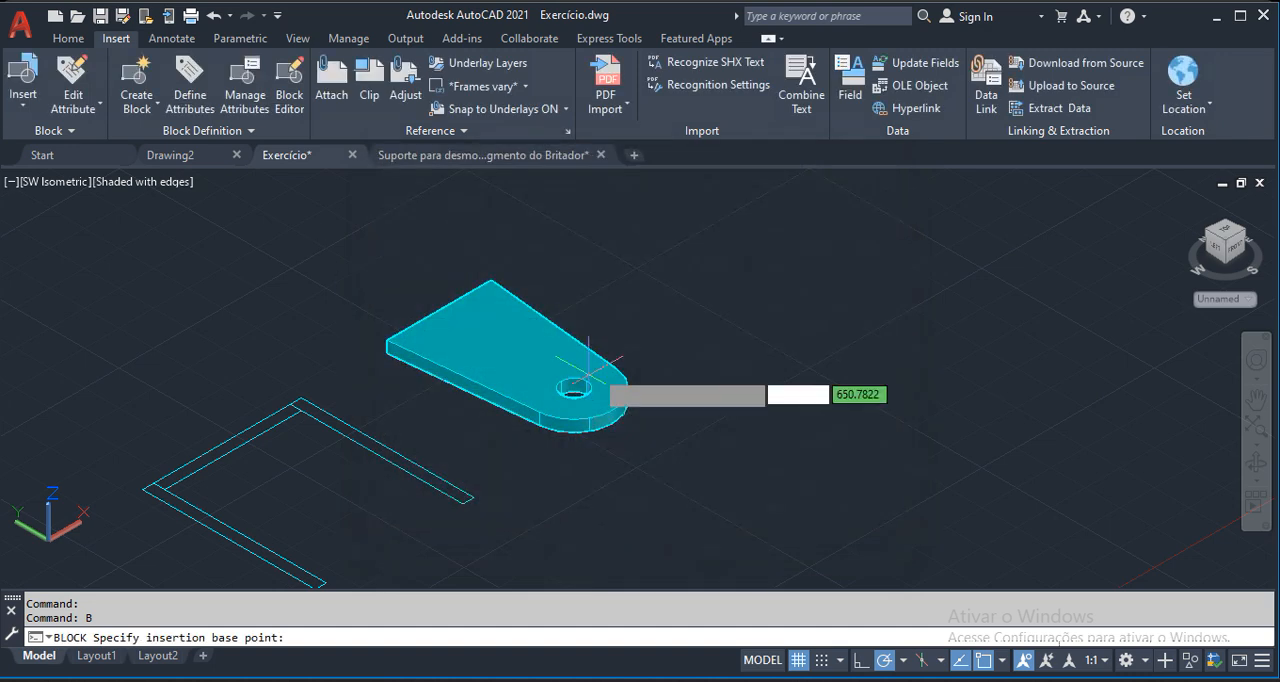
pyautogui.click(390, 352)
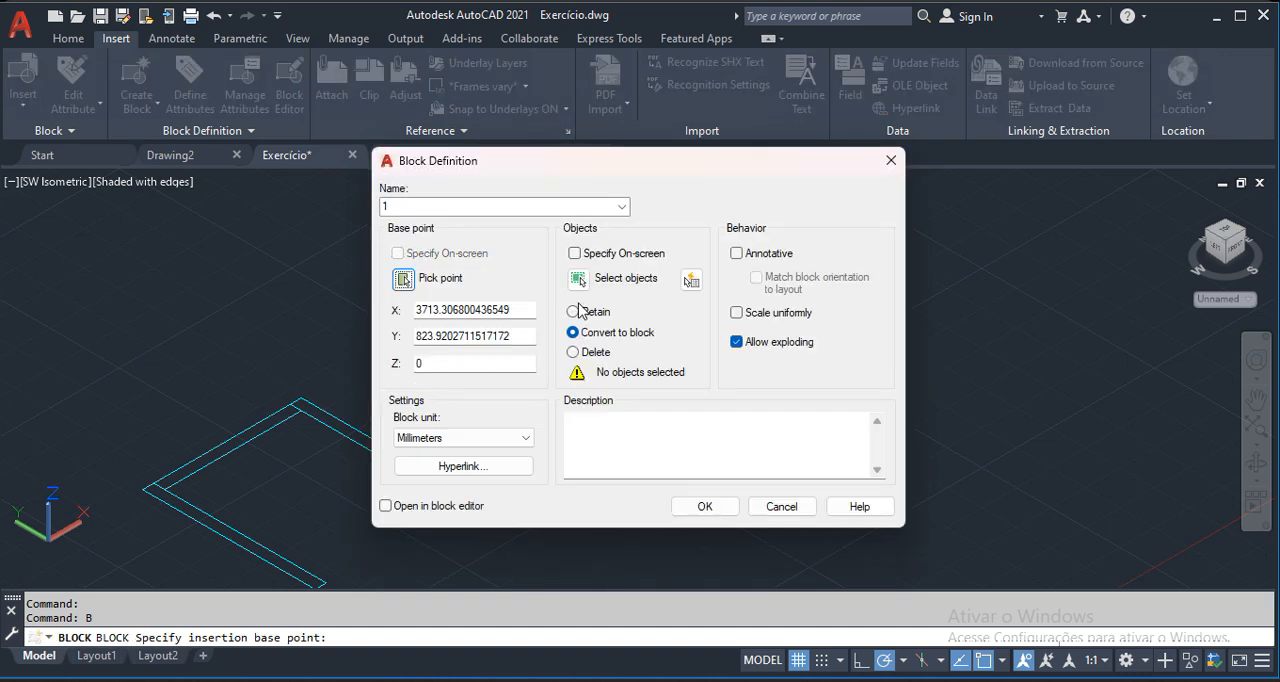
# Select the holed plate solid as the block's object and complete the definition with Convert to block.
pyautogui.click(579, 280)
pyautogui.click(491, 383)
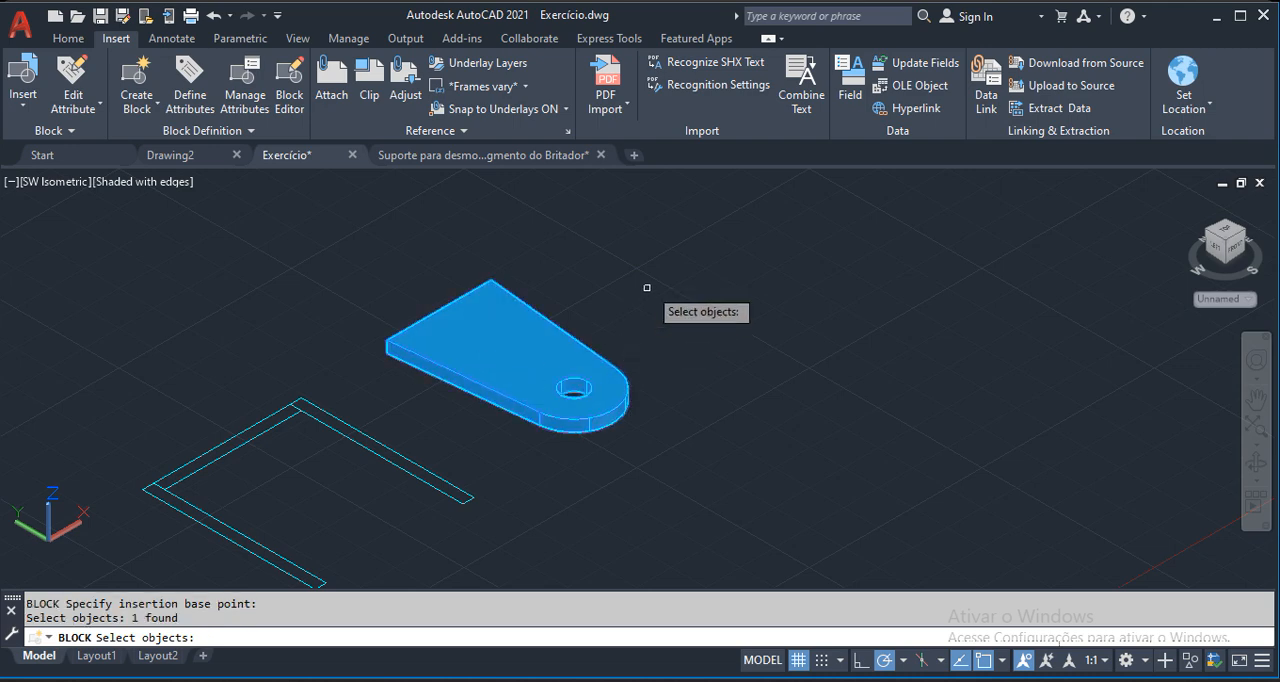
pyautogui.press('Return')
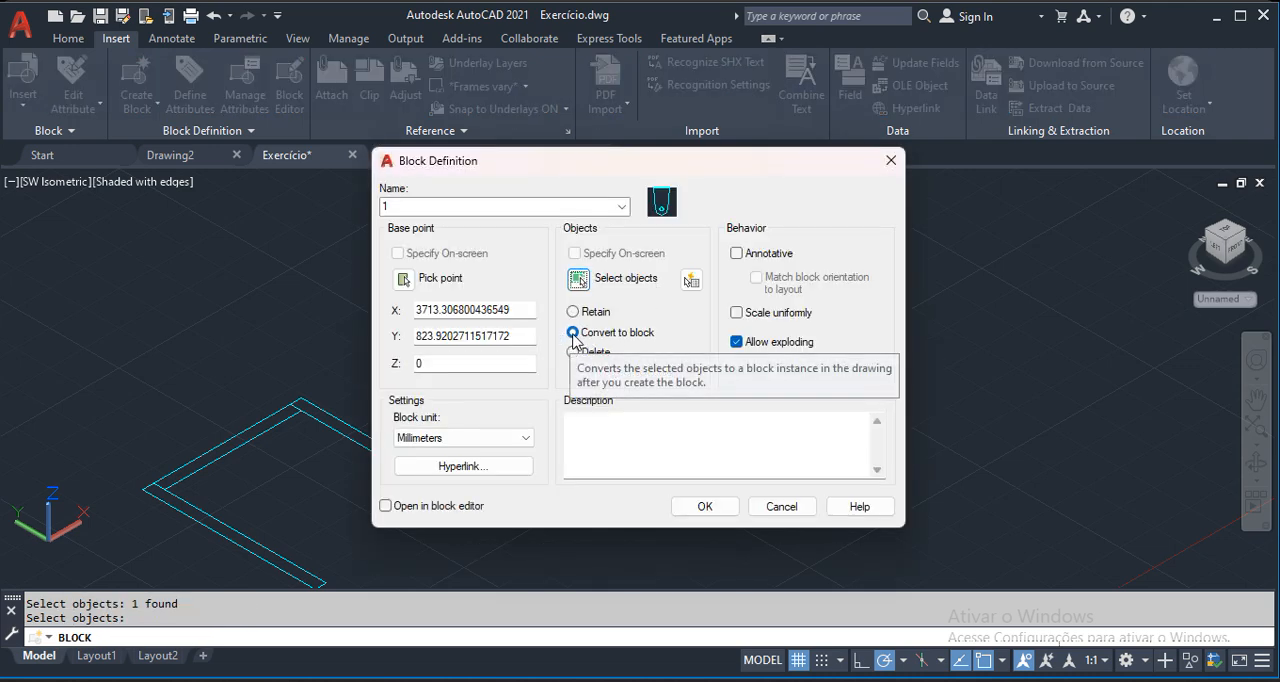
pyautogui.click(704, 506)
pyautogui.press('Escape')
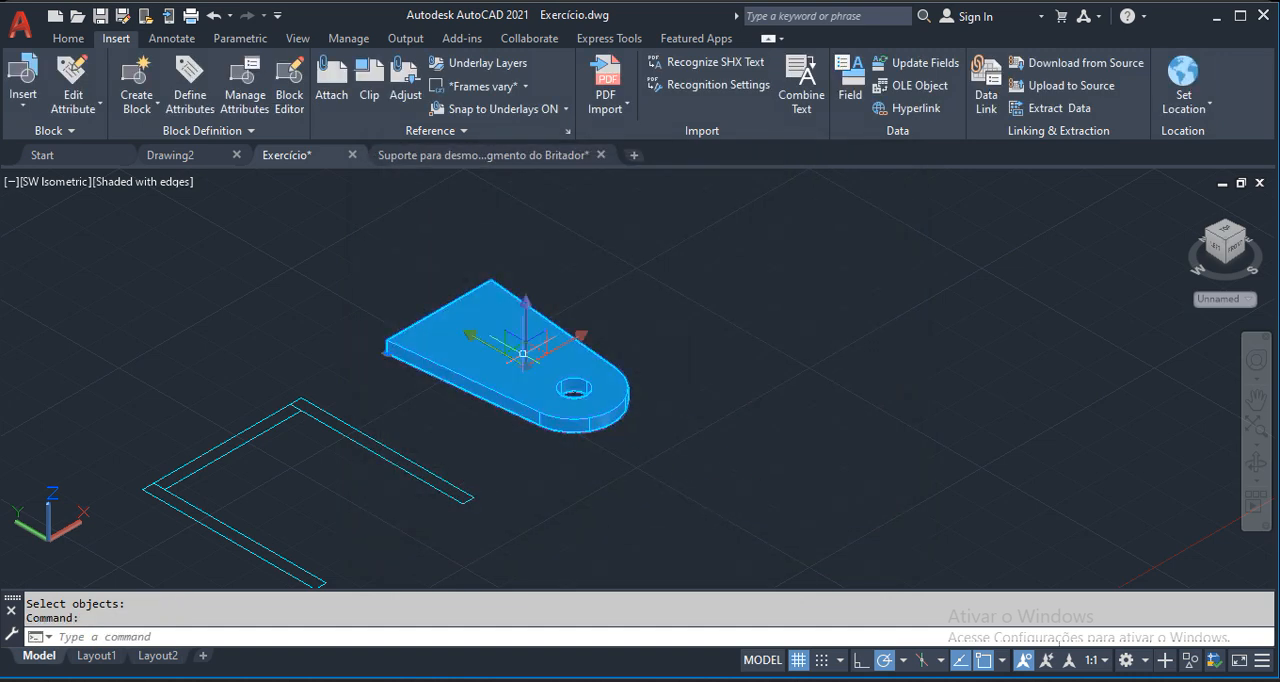
pyautogui.press('Escape')
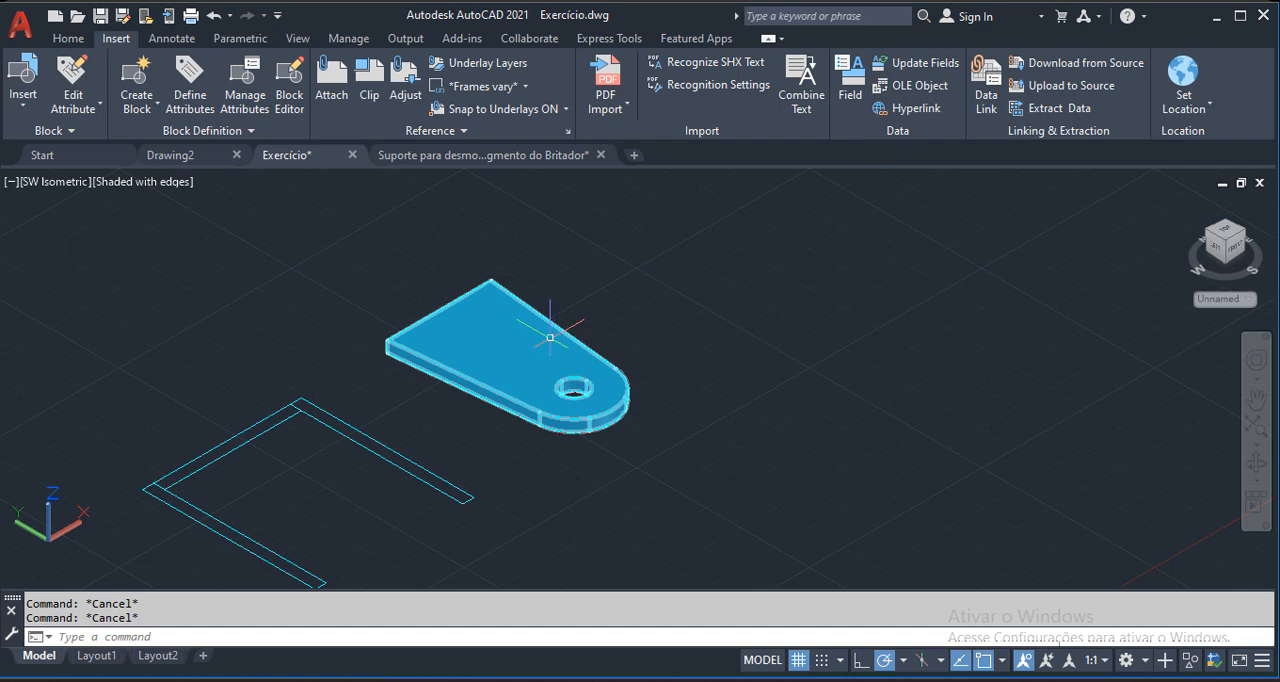
# Open block 1 in the Block Editor to view its contents, close the editor and dismiss the 3D display performance notice.
pyautogui.doubleClick(541, 344)
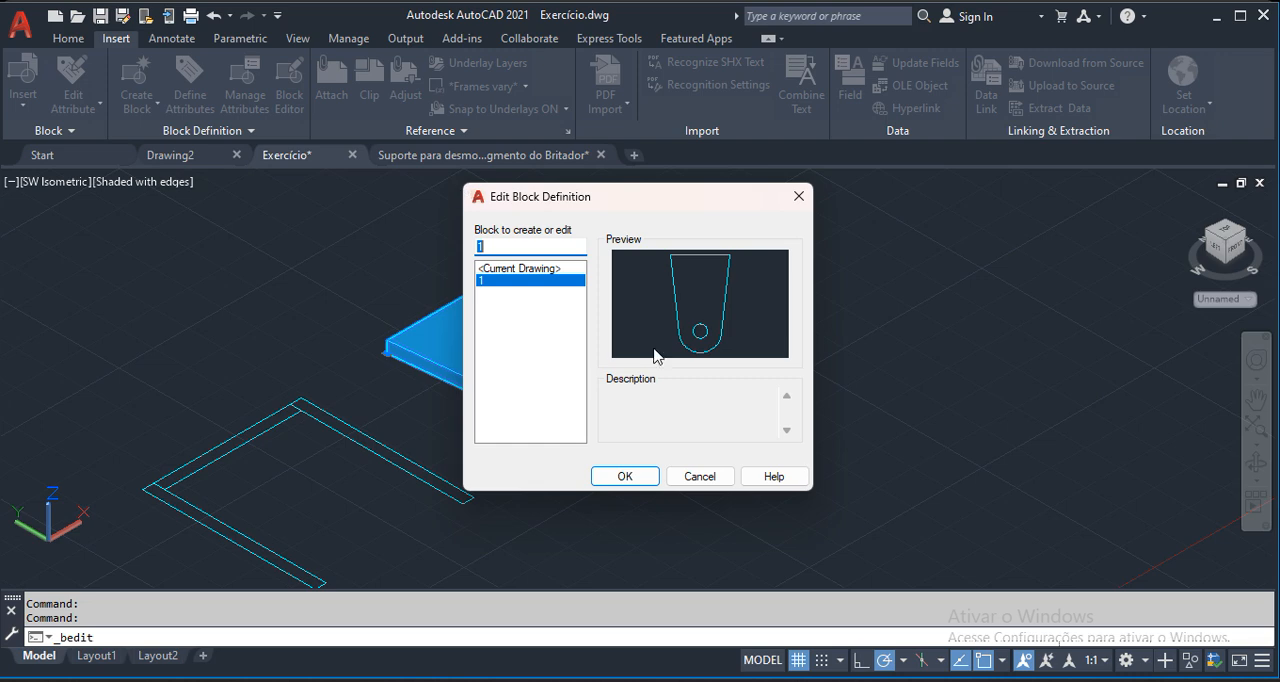
pyautogui.click(624, 476)
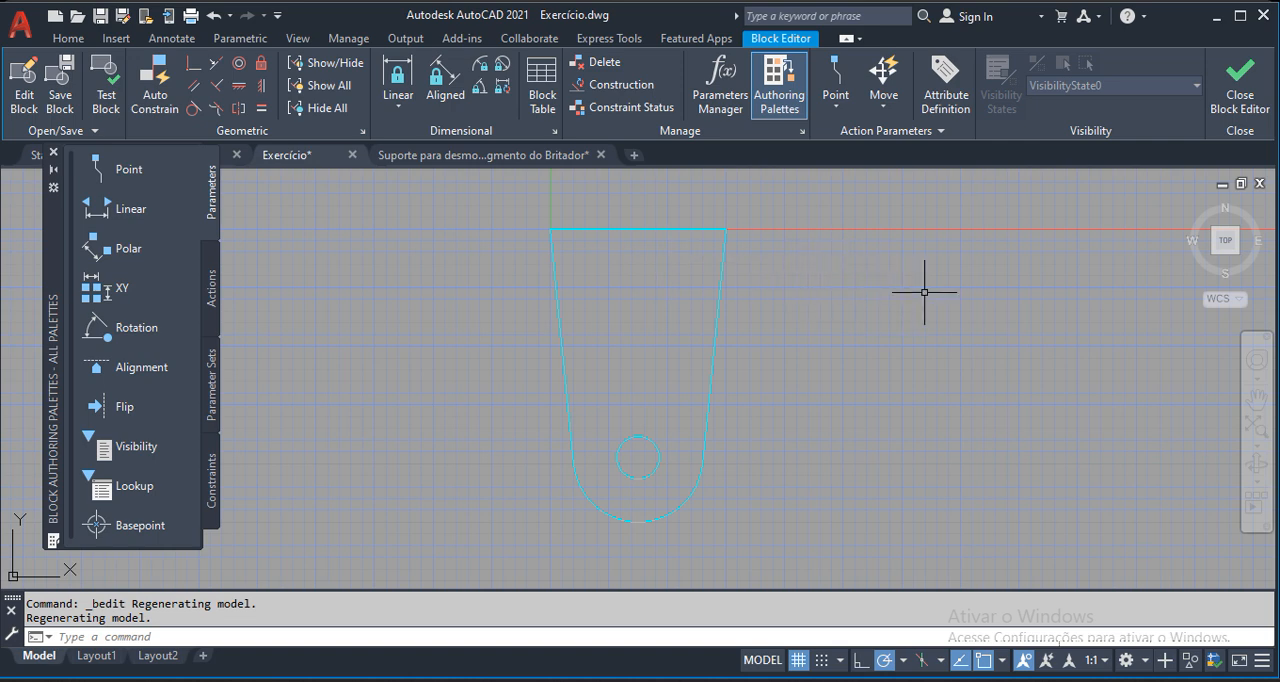
pyautogui.click(1240, 85)
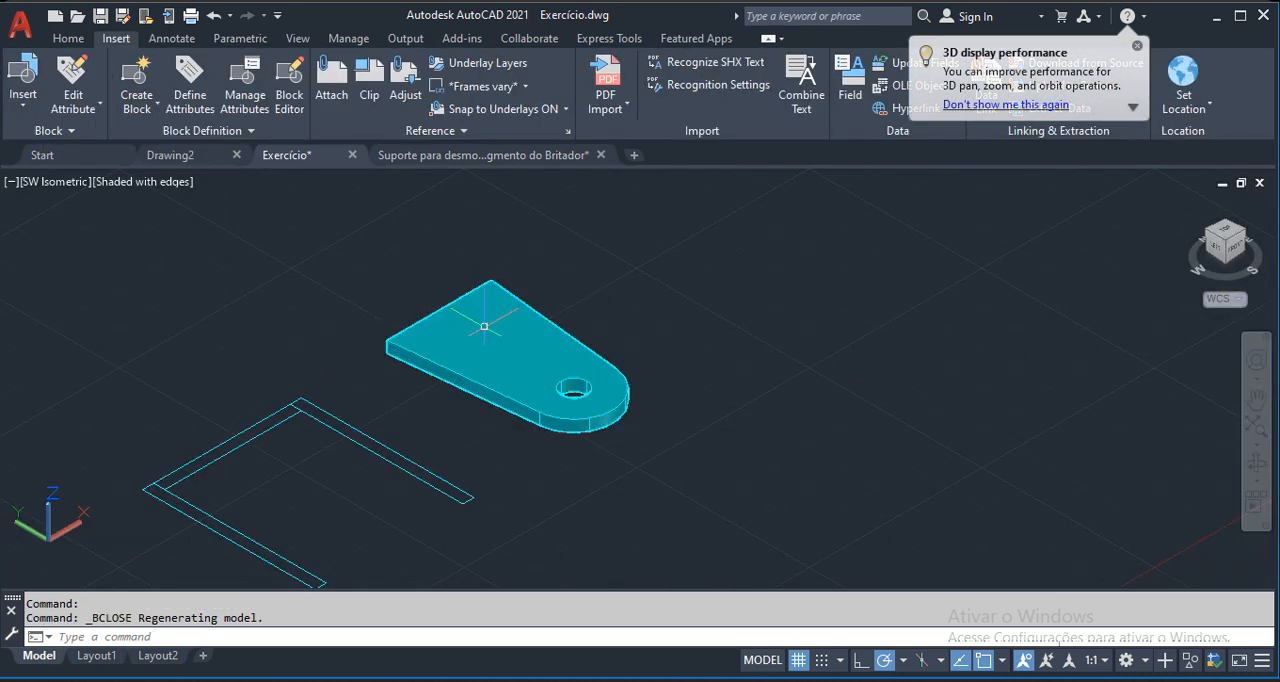
pyautogui.moveTo(690, 378); pyautogui.dragTo(657, 391, button='middle')
pyautogui.scroll(-2, 506, 307)
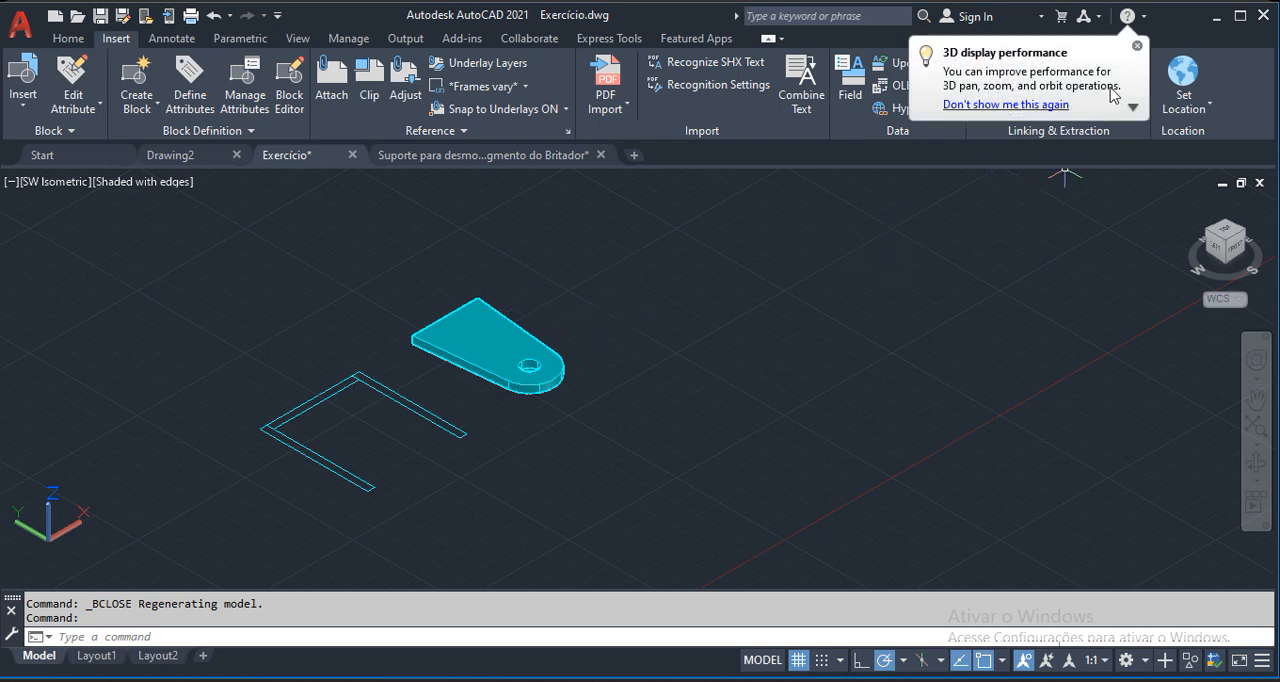
pyautogui.click(1137, 51)
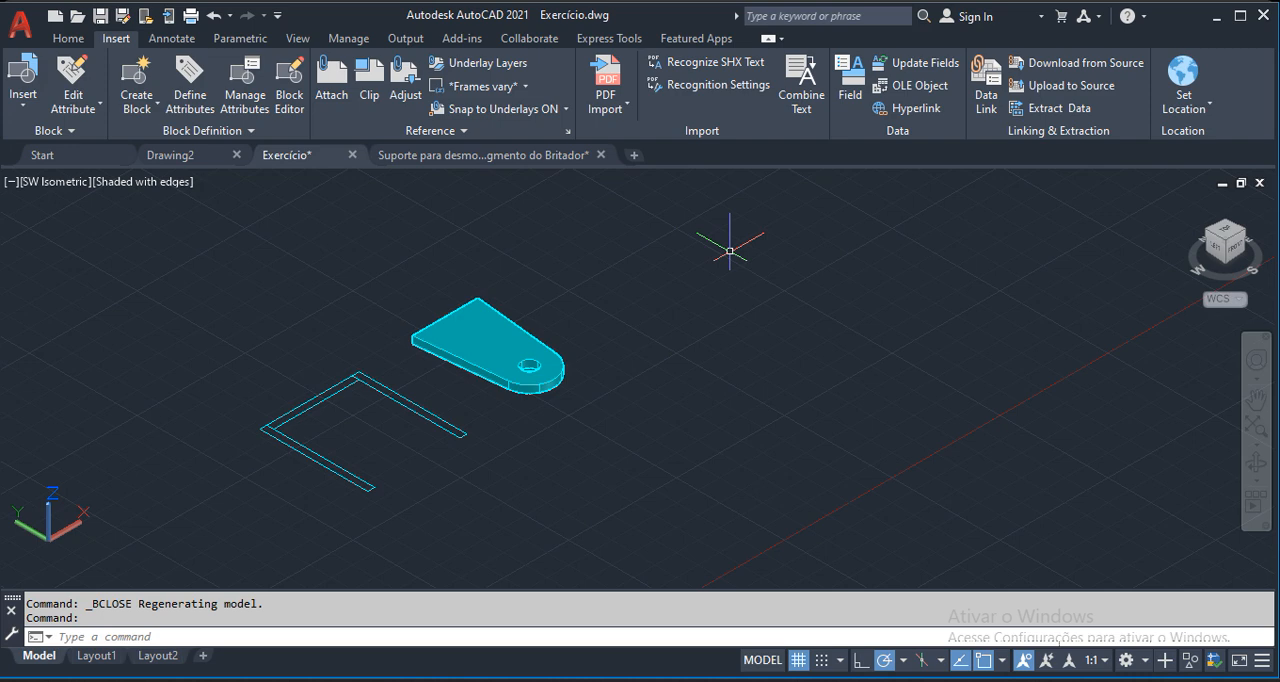
# Load the RENB.VLX routine from the LISP folder and close the application loader.
pyautogui.click(69, 40)
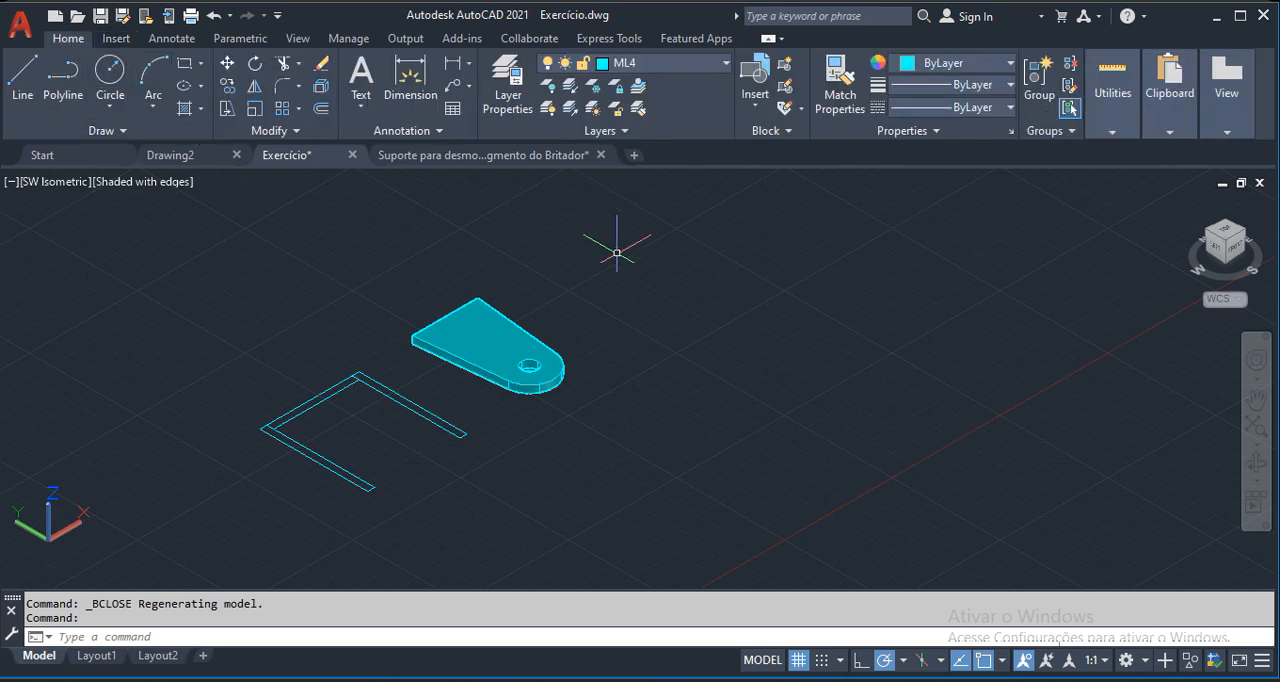
pyautogui.click(592, 40)
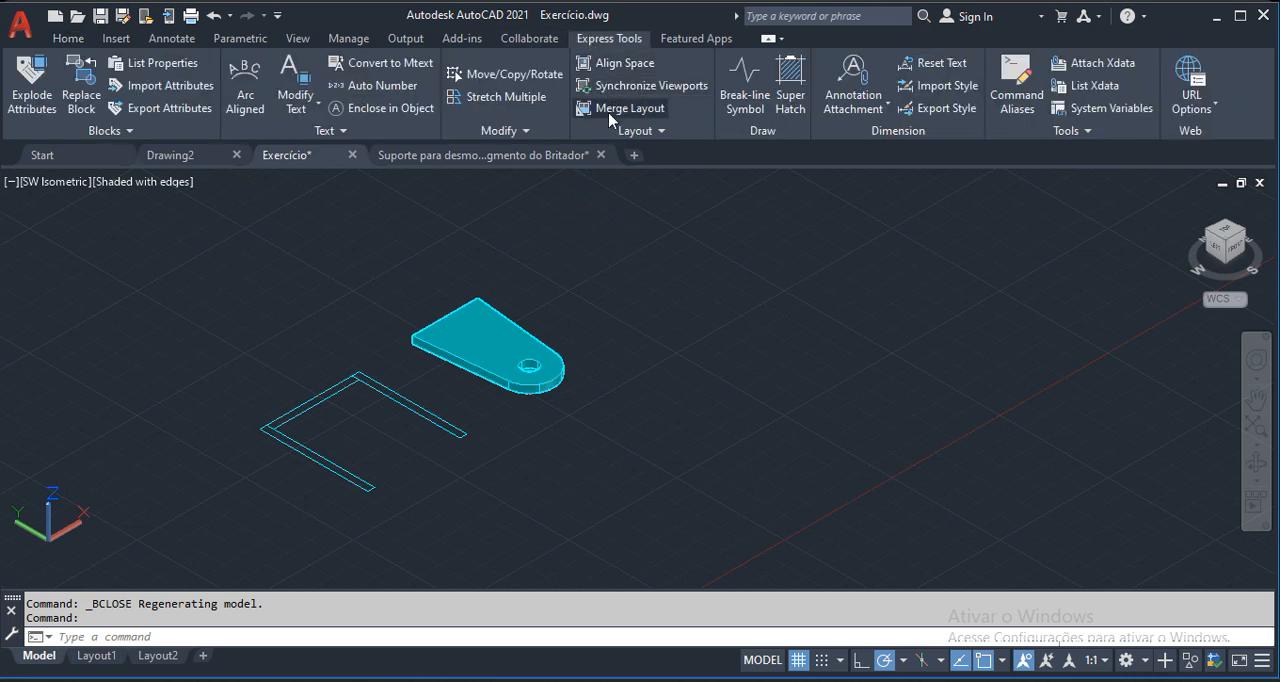
pyautogui.click(348, 39)
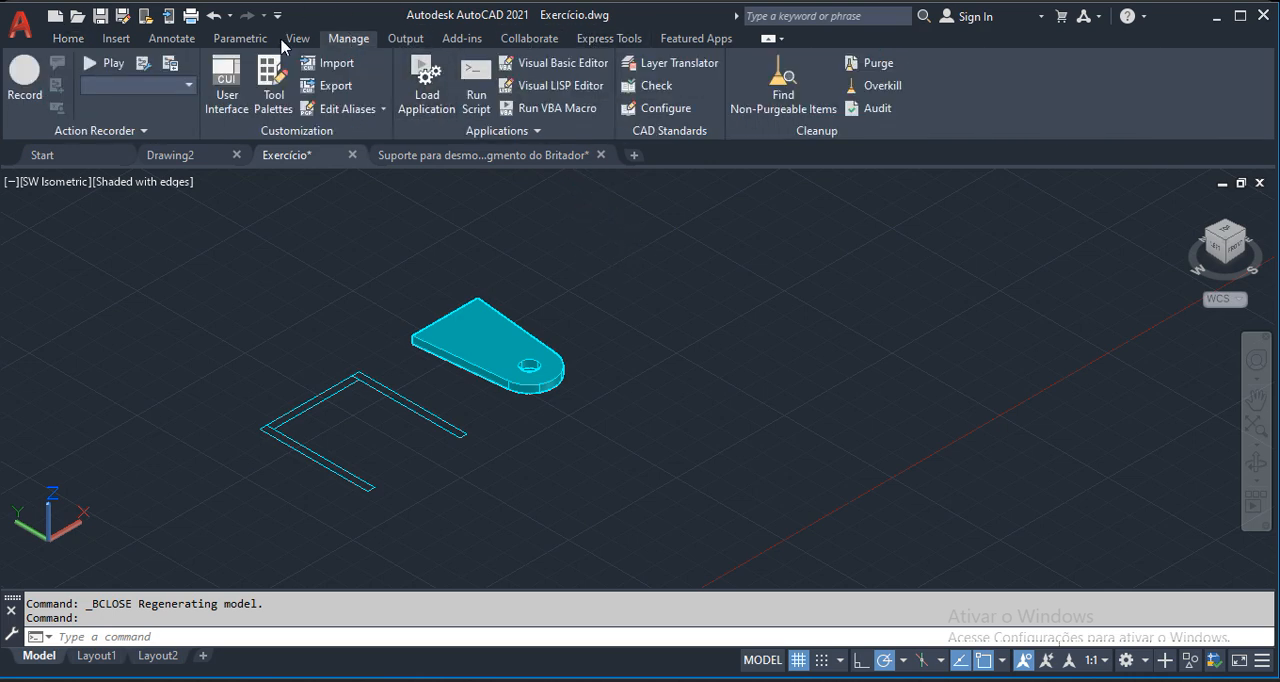
pyautogui.click(408, 92)
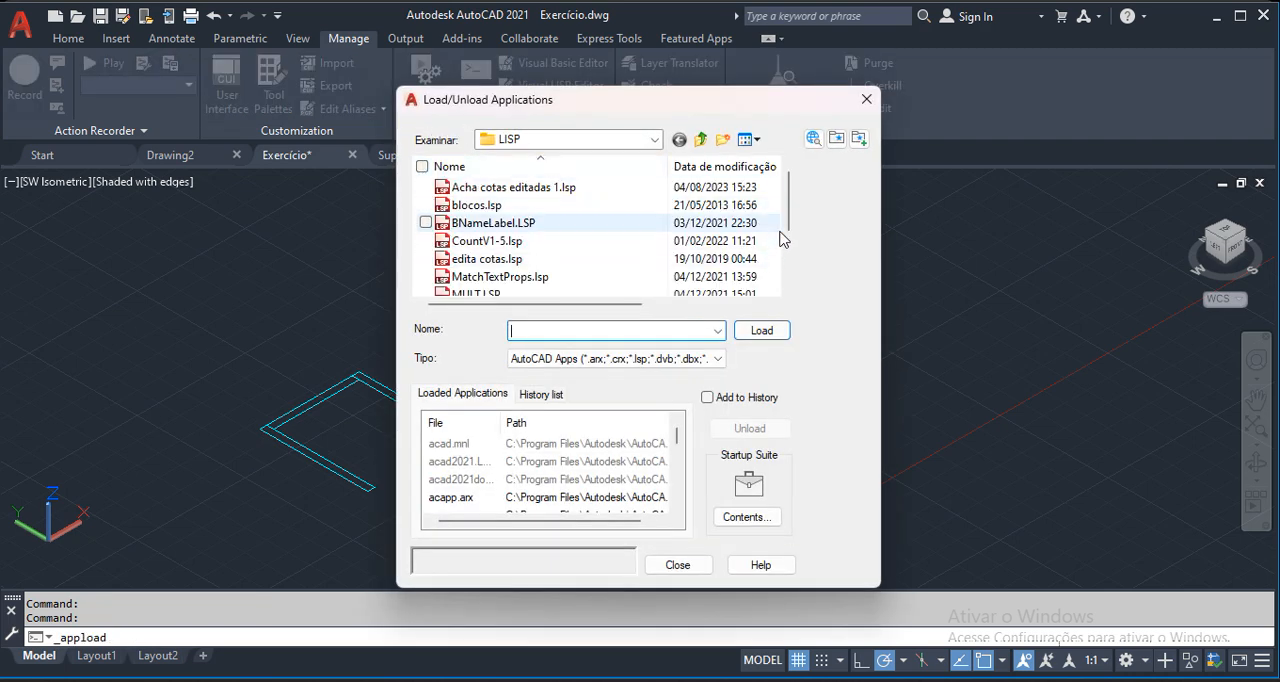
pyautogui.scroll(-1, 765, 250)
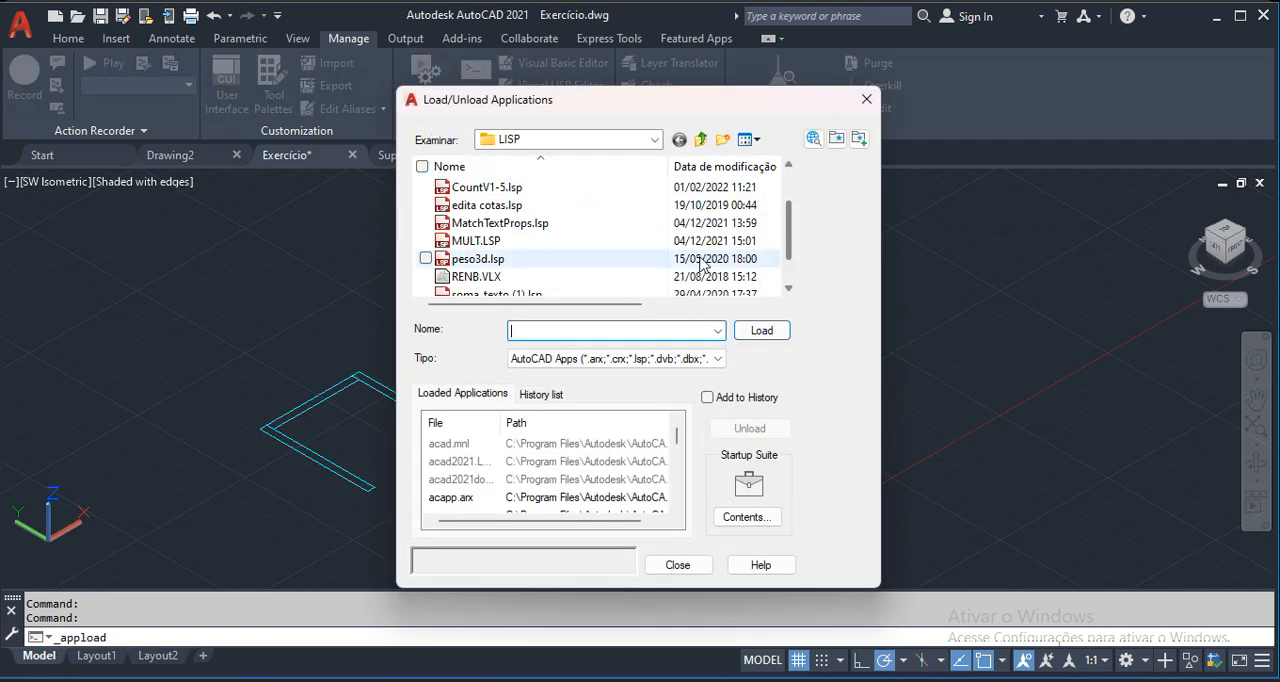
pyautogui.click(750, 277)
pyautogui.click(762, 330)
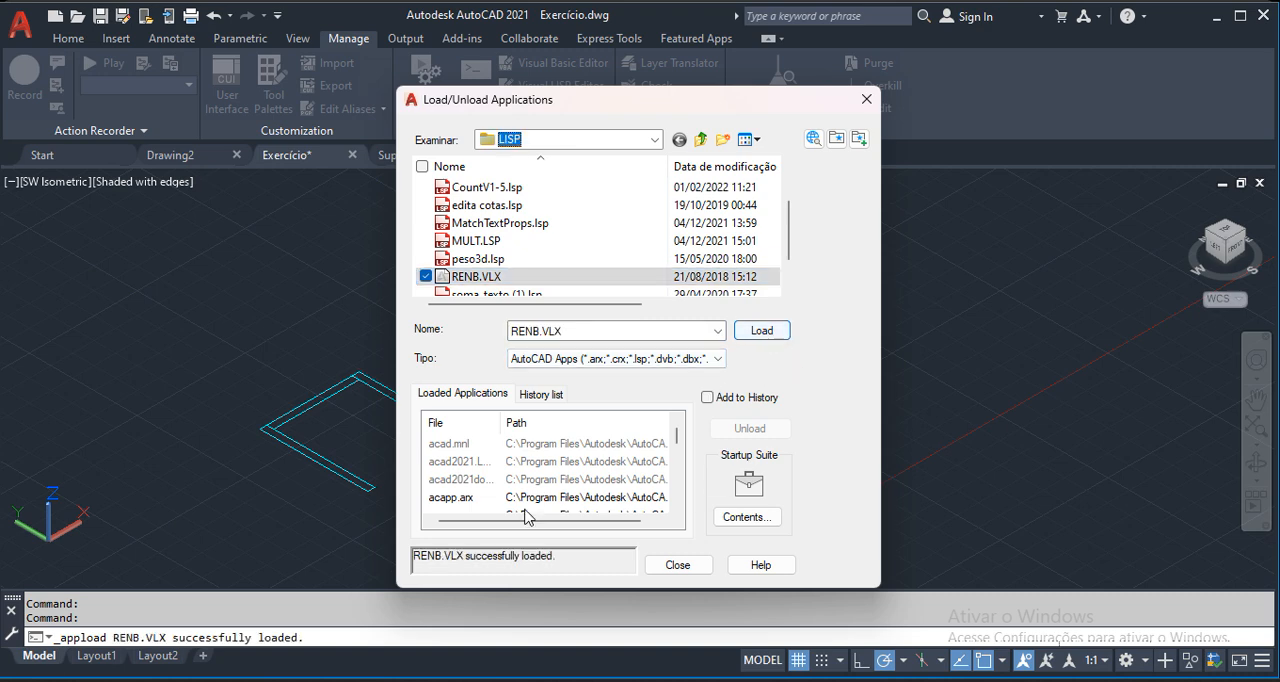
pyautogui.click(665, 567)
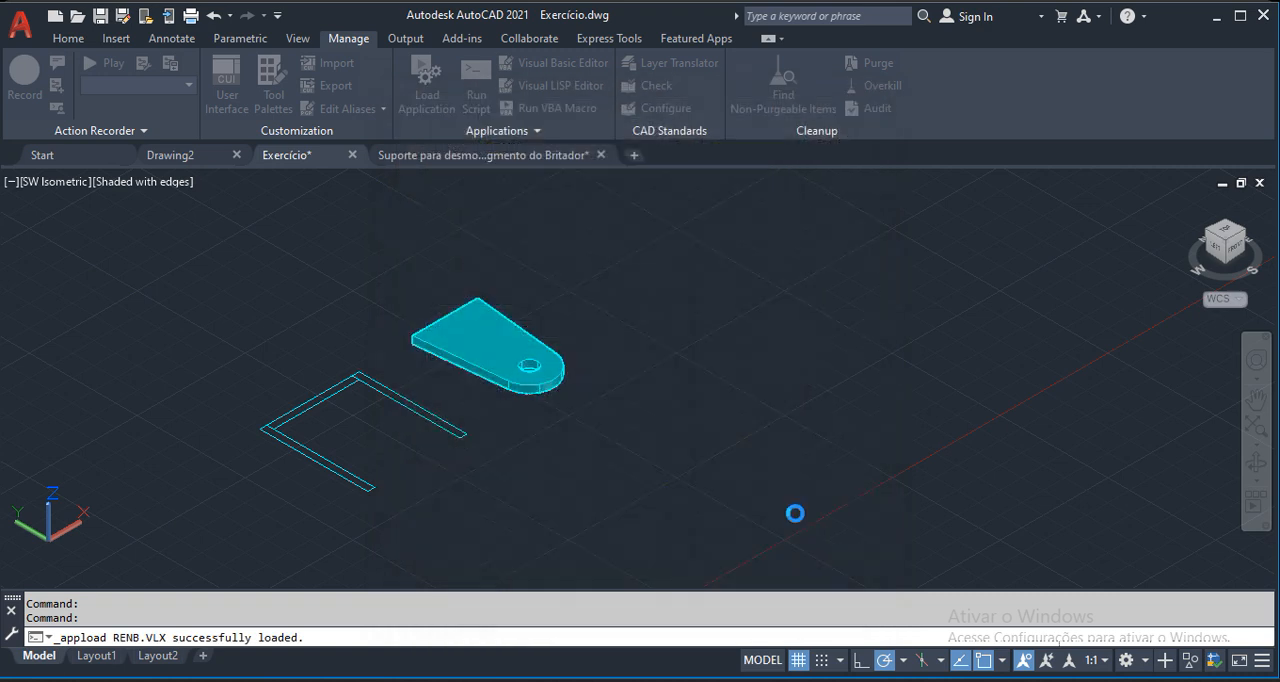
# Run the RENB routine on the plate block, enter vcc as its new name and close the Rename Blocks dialog.
pyautogui.scroll(2, 610, 356)
pyautogui.write('RE')
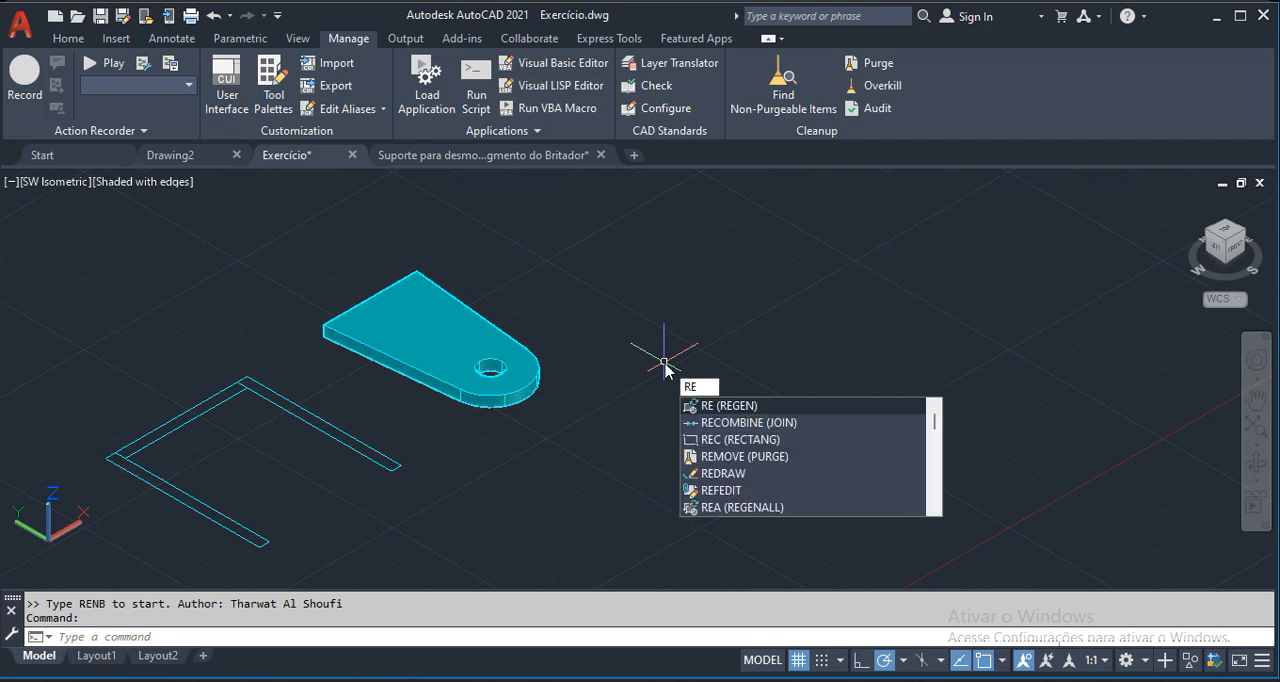
pyautogui.write('N')
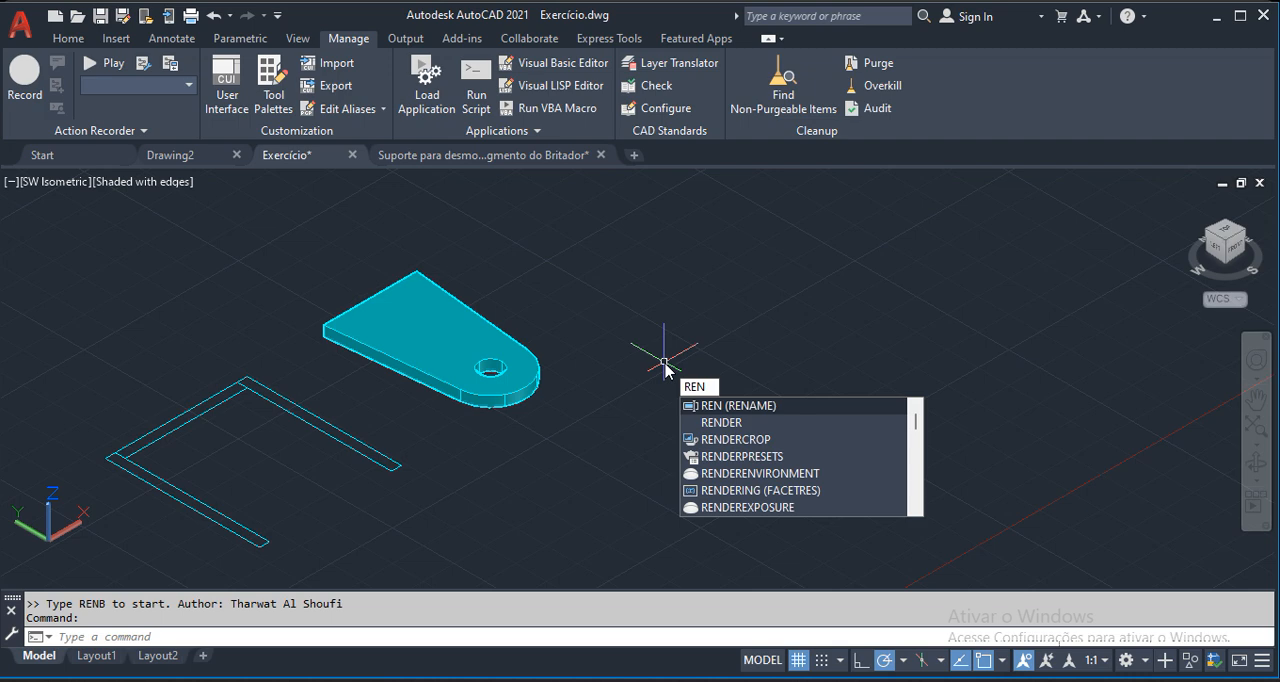
pyautogui.write('B')
pyautogui.press('Return')
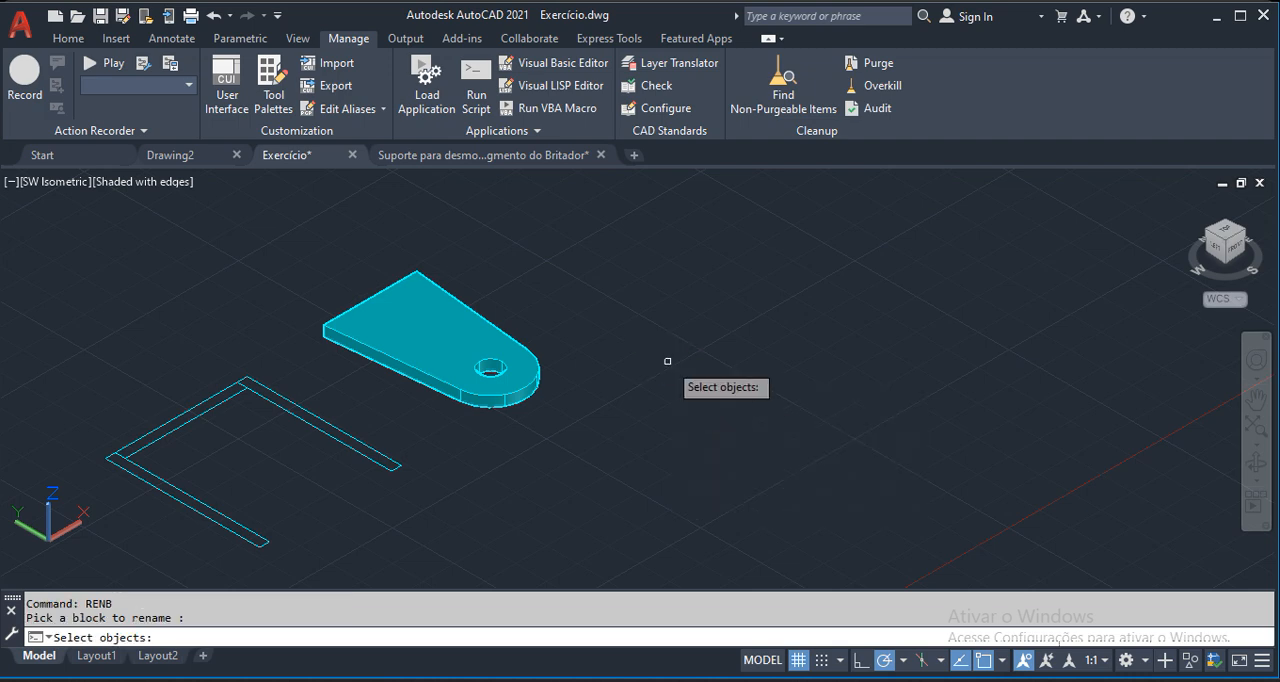
pyautogui.rightClick(640, 338)
pyautogui.moveTo(735, 266); pyautogui.dragTo(720, 242)
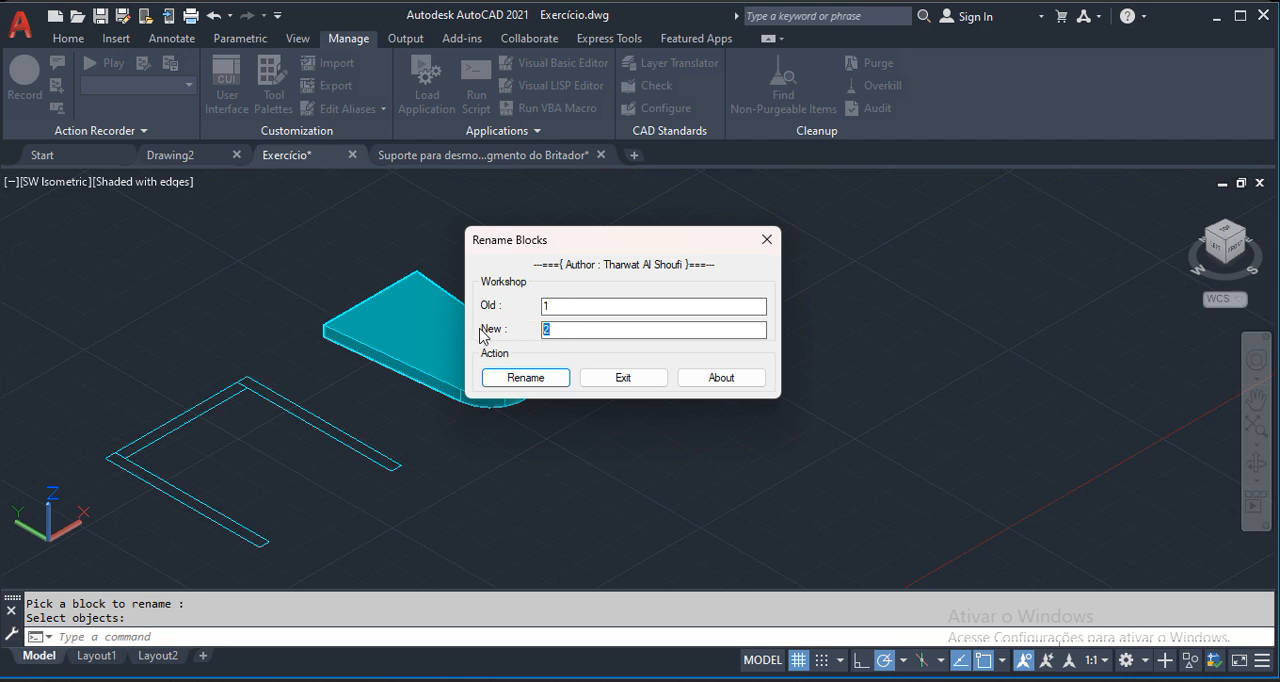
pyautogui.moveTo(578, 330); pyautogui.dragTo(536, 334)
pyautogui.write('vccc')
pyautogui.click(488, 376)
pyautogui.click(767, 240)
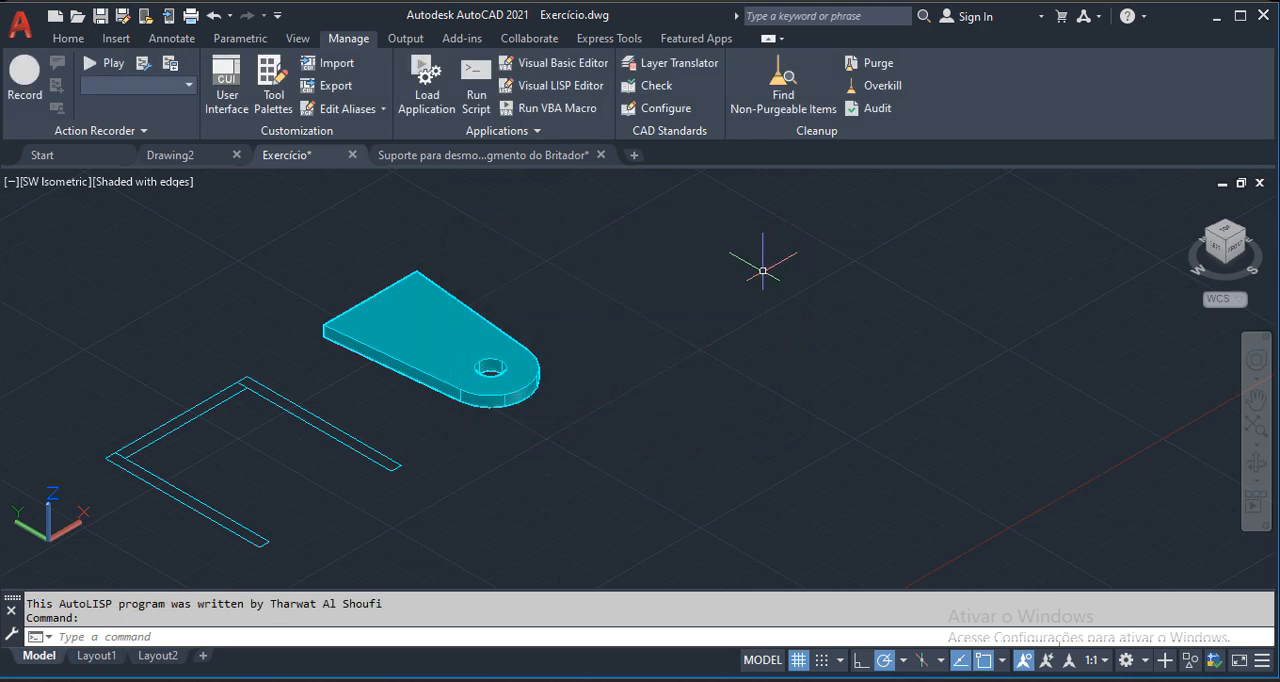
# Start 3DROTATE with the holed plate block as the object to rotate.
pyautogui.moveTo(43, 458); pyautogui.dragTo(313, 381, button='middle')
pyautogui.scroll(-2, 457, 357)
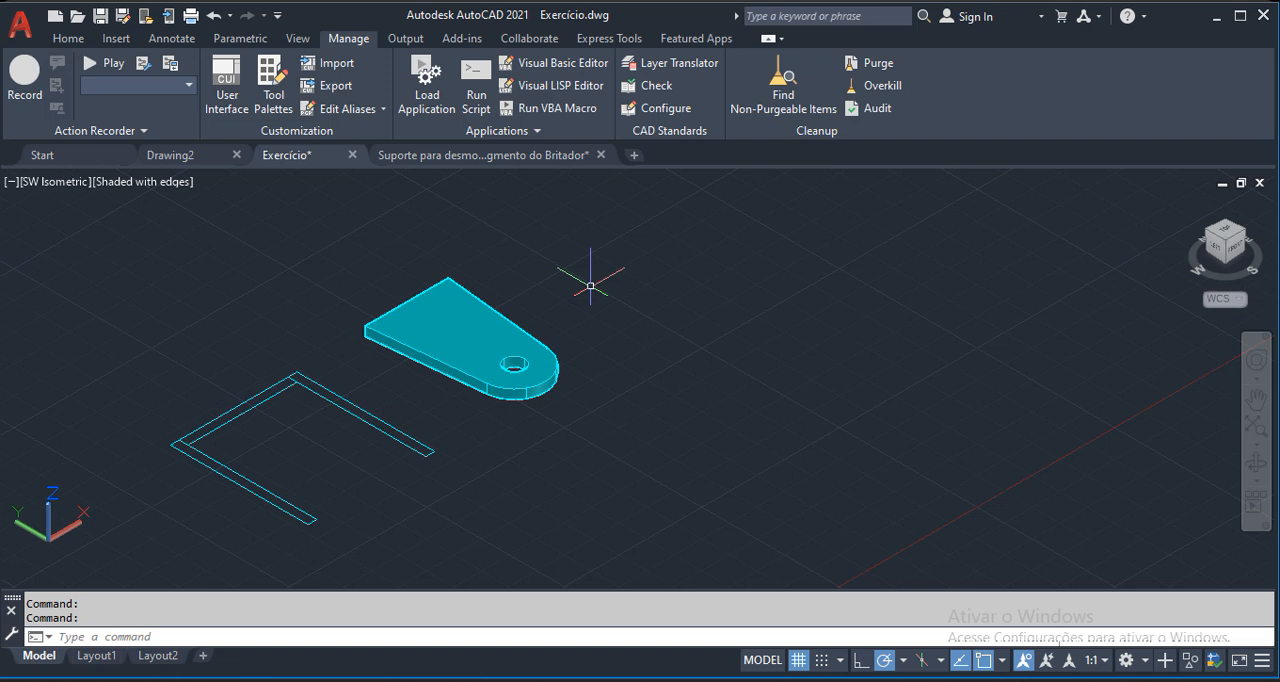
pyautogui.moveTo(508, 286); pyautogui.dragTo(576, 290, button='middle')
pyautogui.scroll(2, 556, 298)
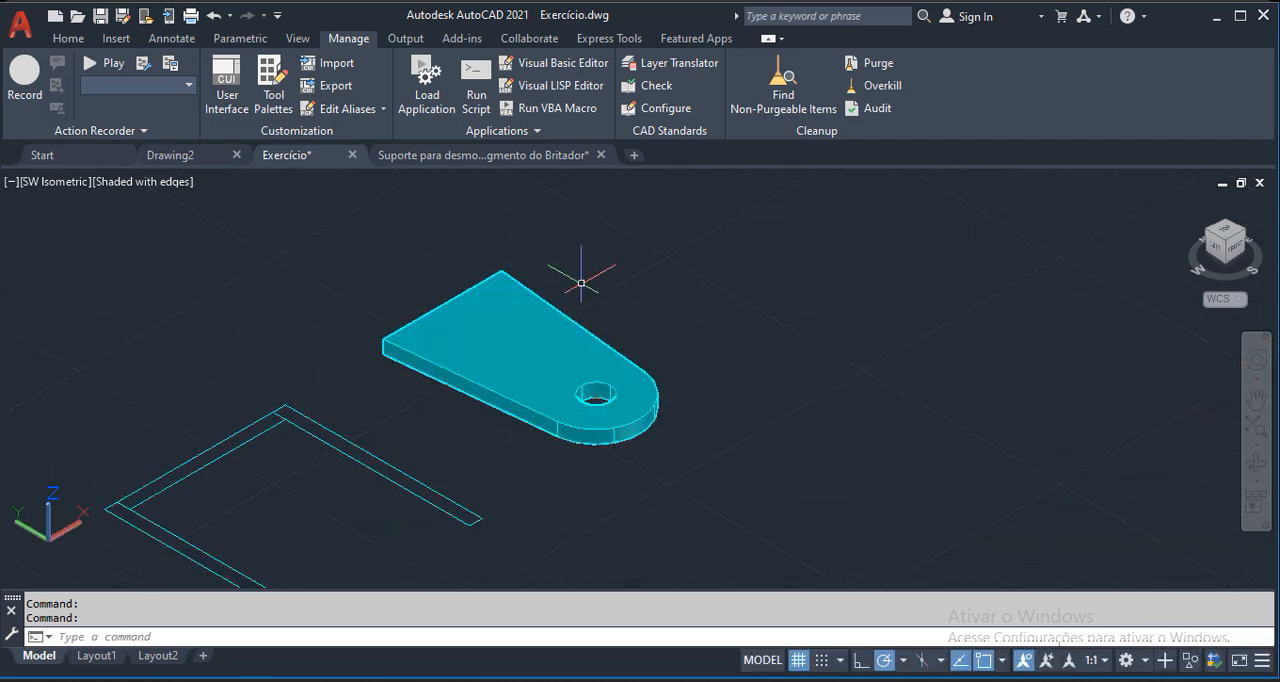
pyautogui.write('3')
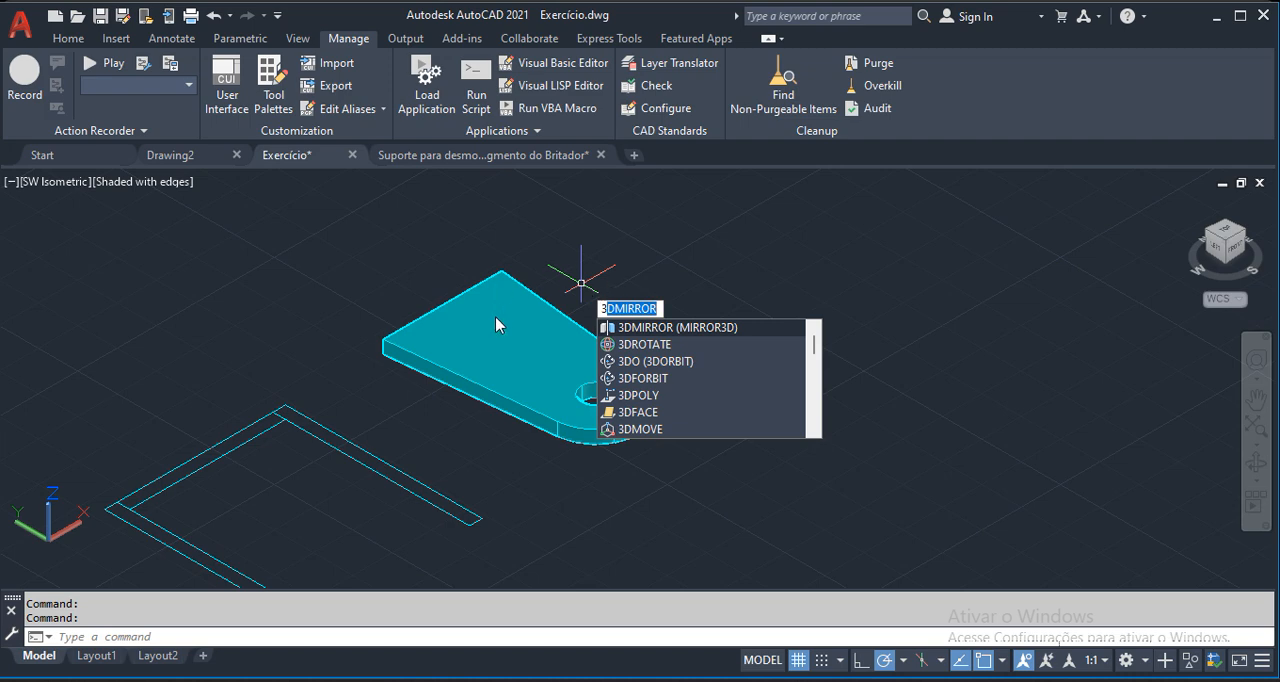
pyautogui.write('DR')
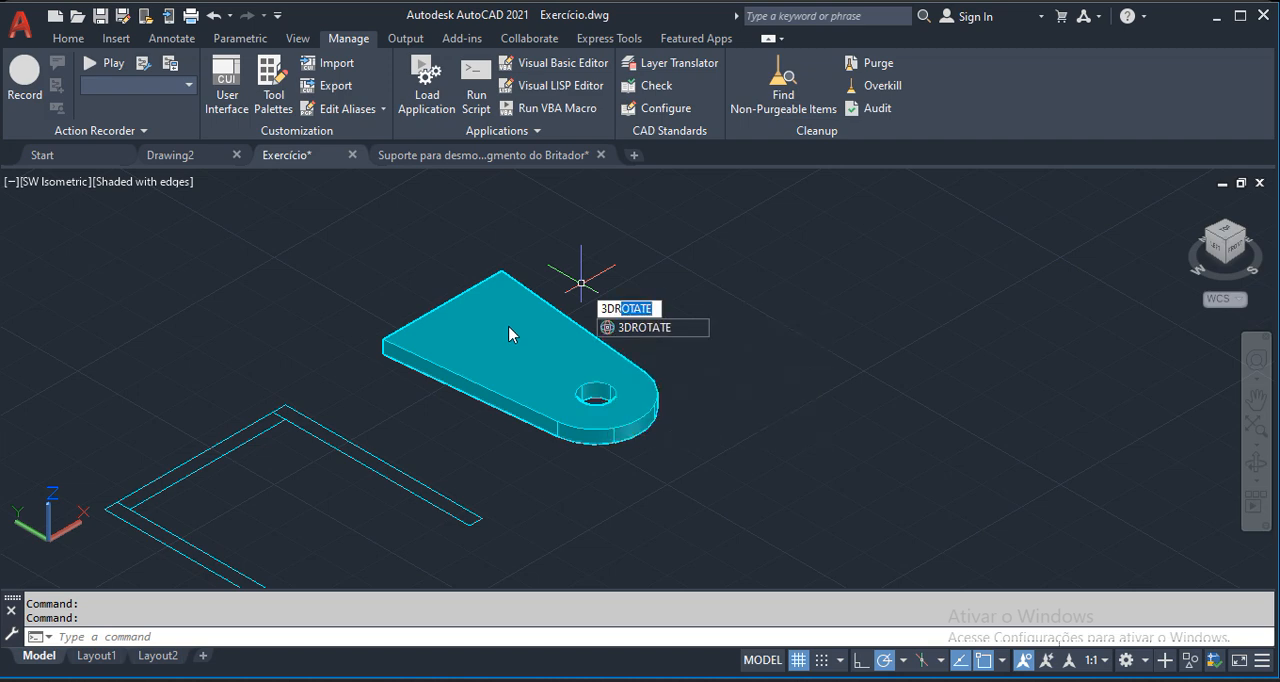
pyautogui.press('Return')
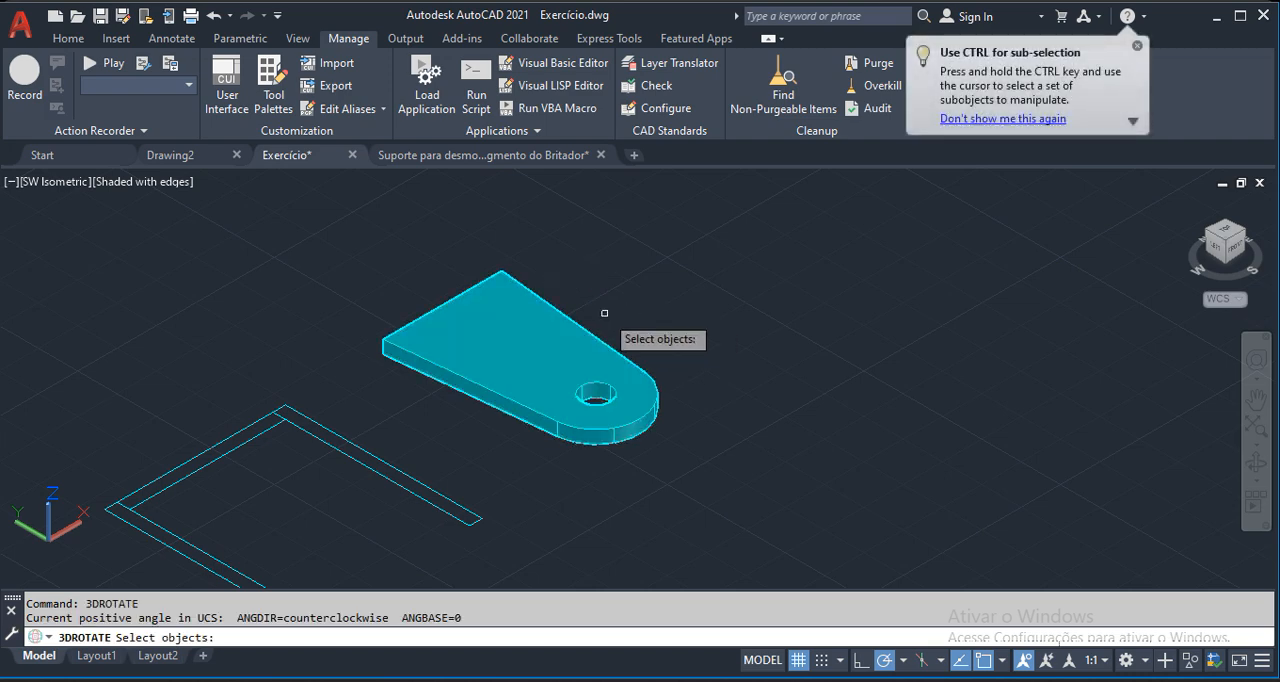
pyautogui.click(559, 310)
pyautogui.press('Return')
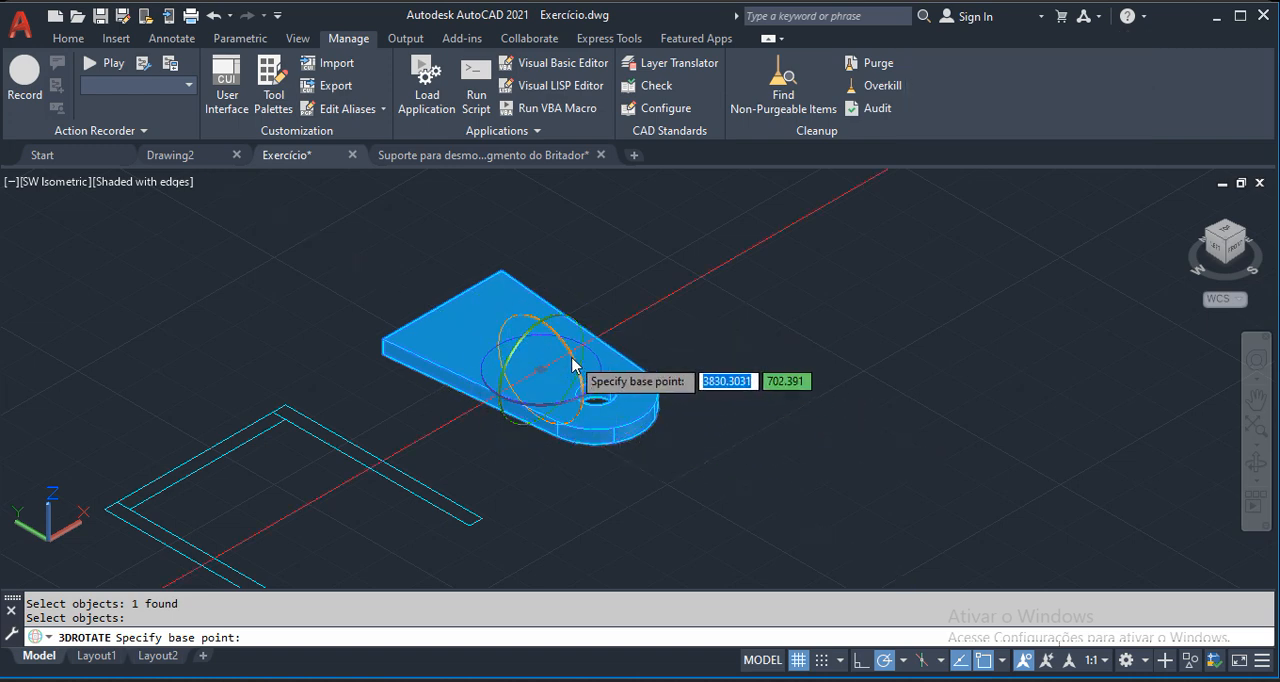
pyautogui.scroll(3, 568, 364)
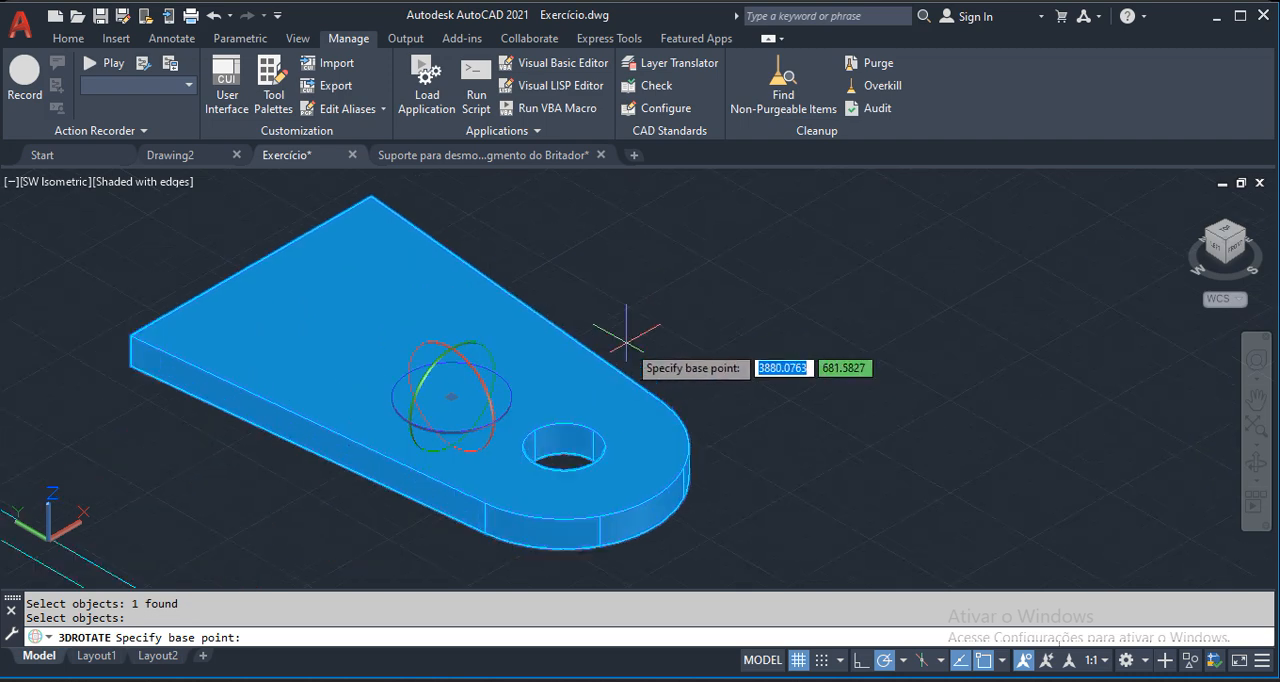
pyautogui.click(511, 408)
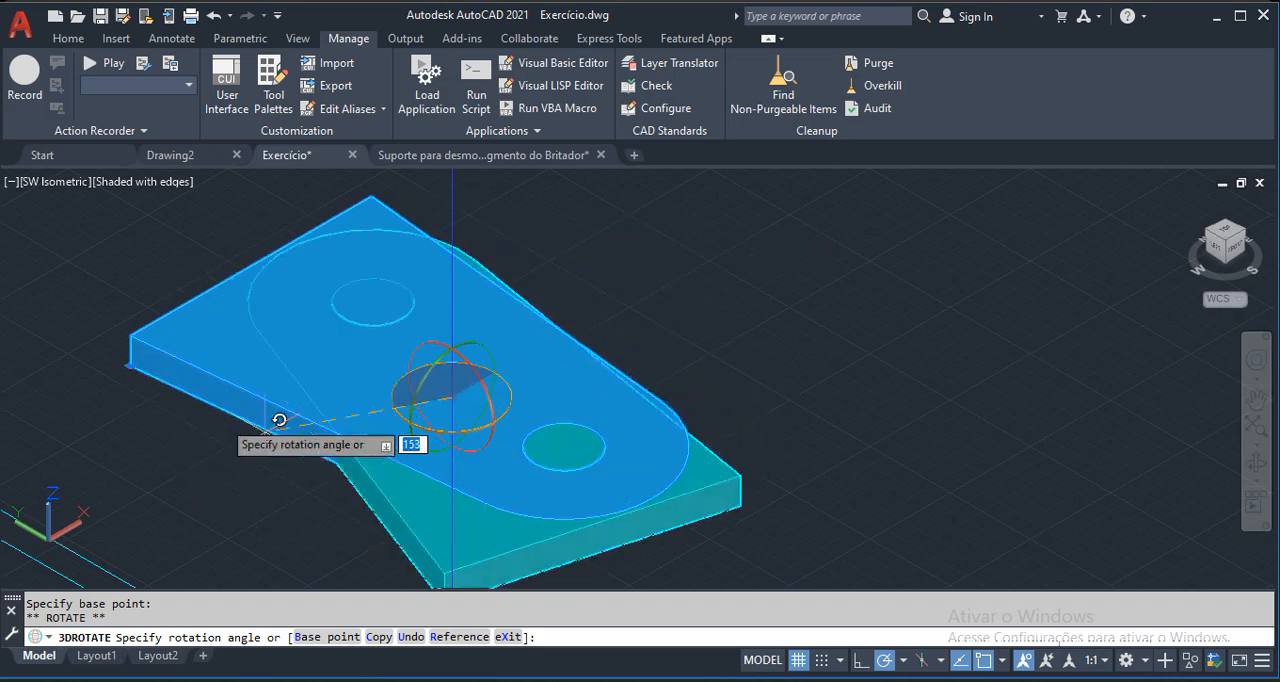
pyautogui.press('Escape')
pyautogui.click(471, 369)
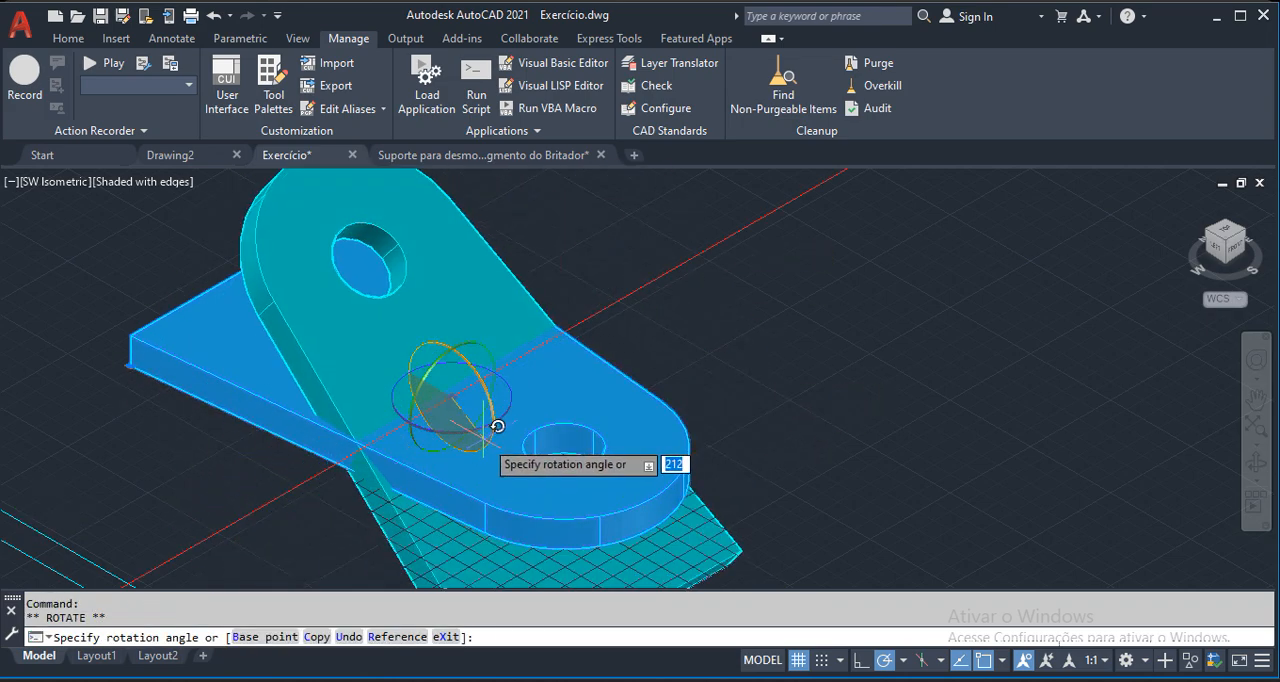
pyautogui.press('Escape')
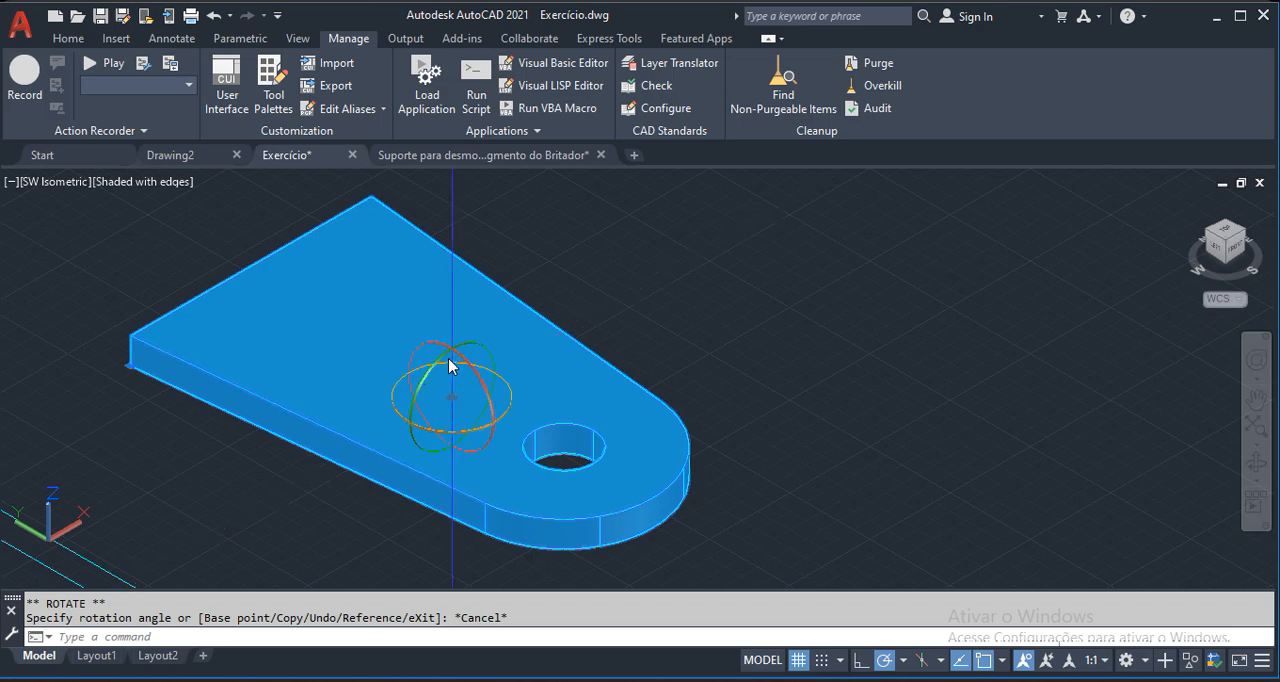
pyautogui.click(457, 352)
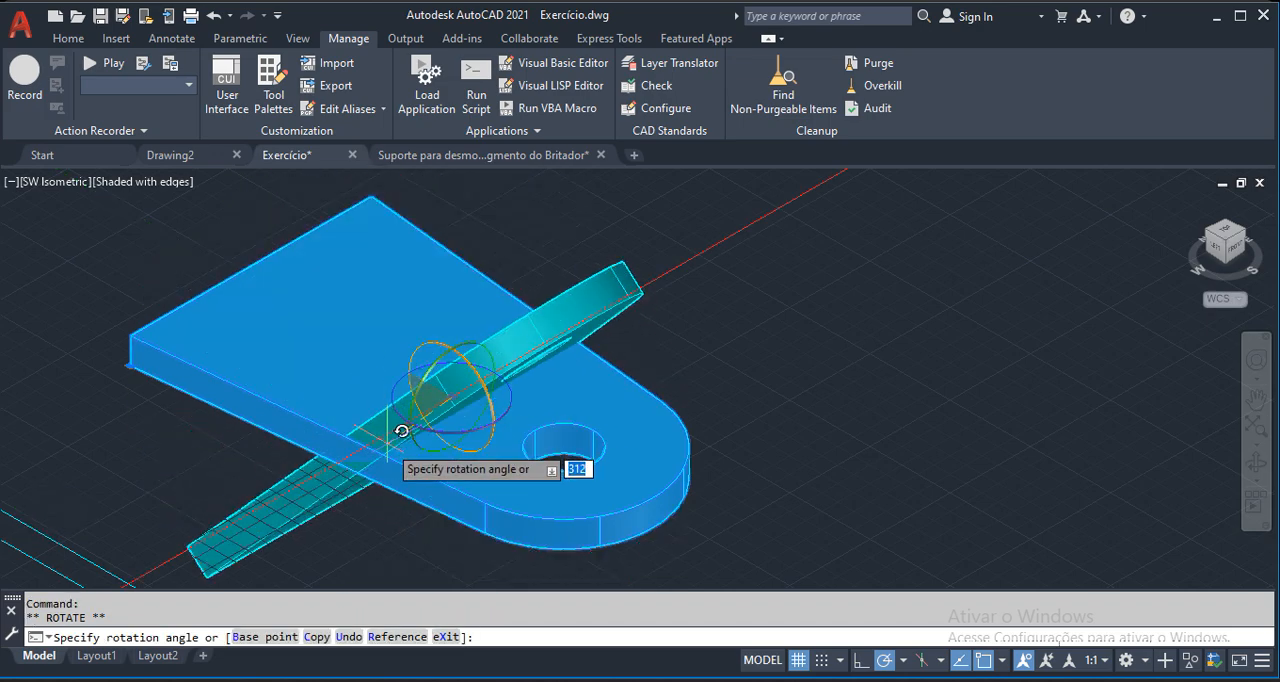
pyautogui.press('Escape')
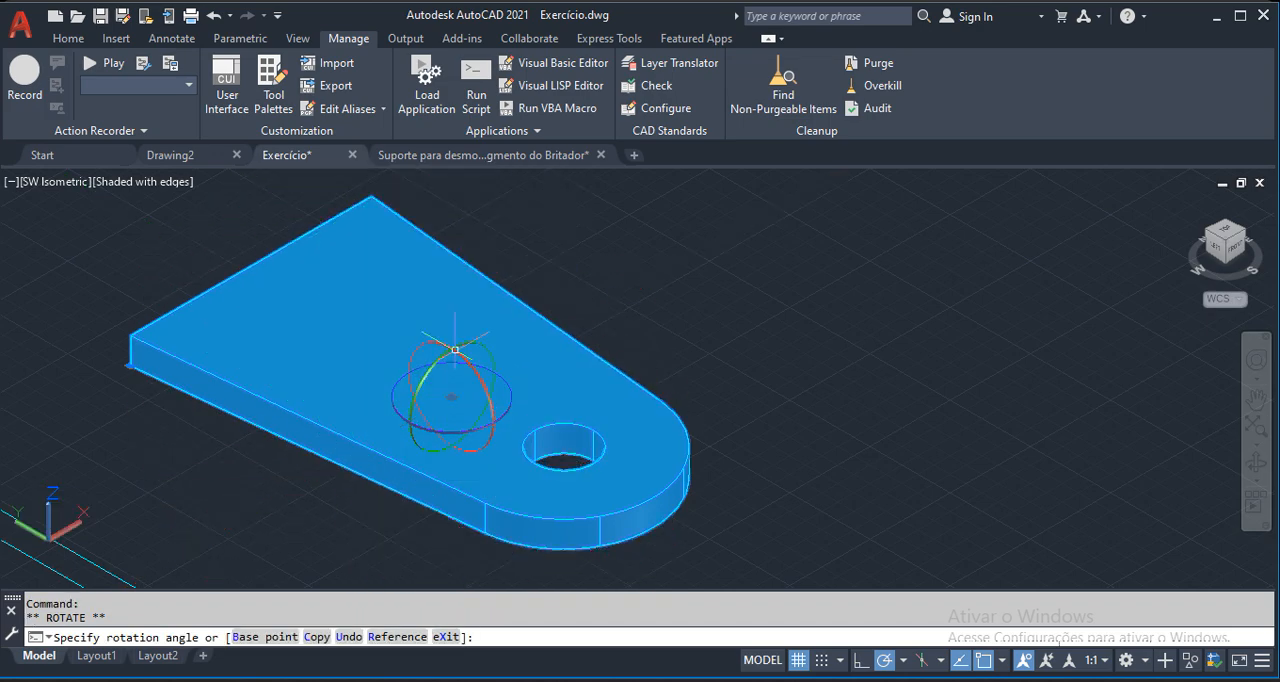
pyautogui.click(468, 352)
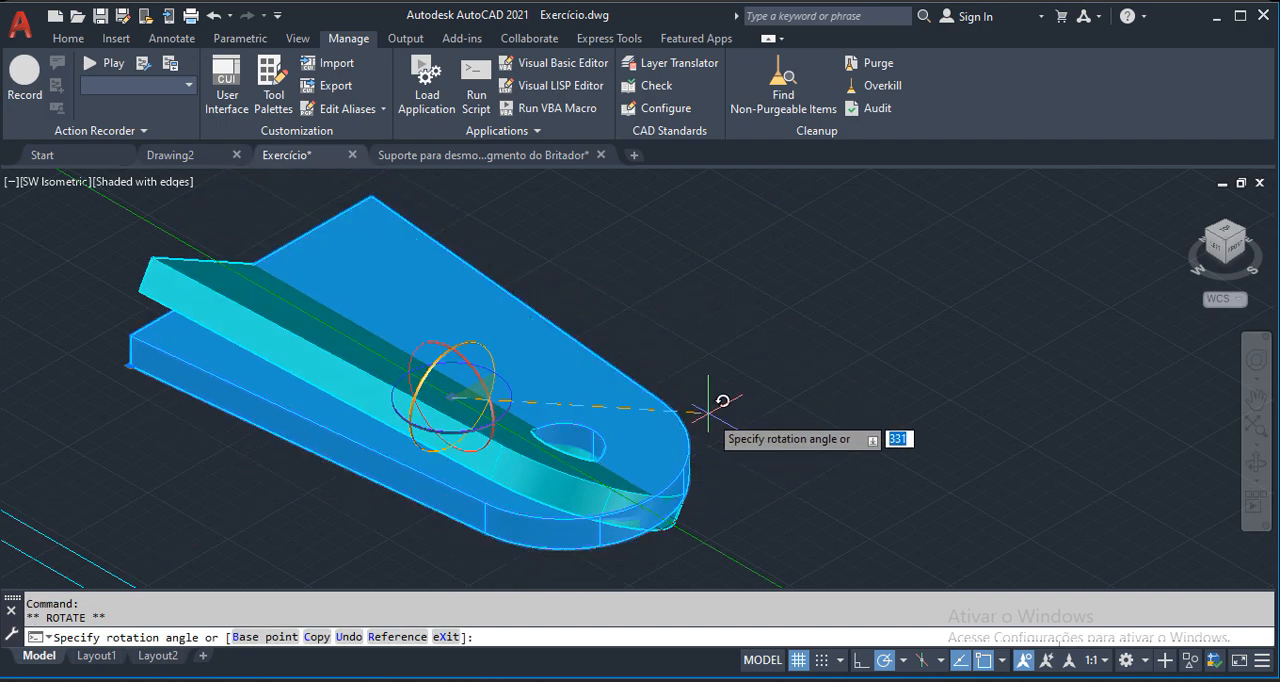
pyautogui.press('Escape')
# Rotate the holed plate block 90° about the Y axis so it stands upright, and deselect it.
pyautogui.click(463, 354)
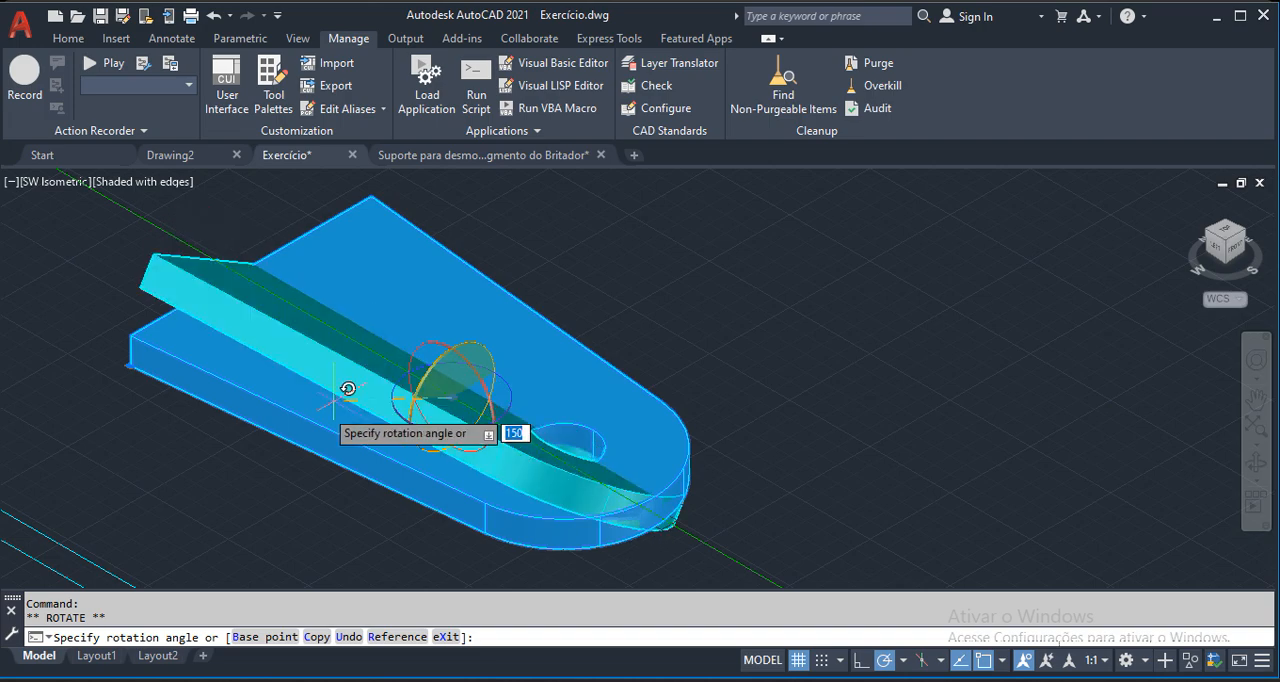
pyautogui.write('9')
pyautogui.press('Return')
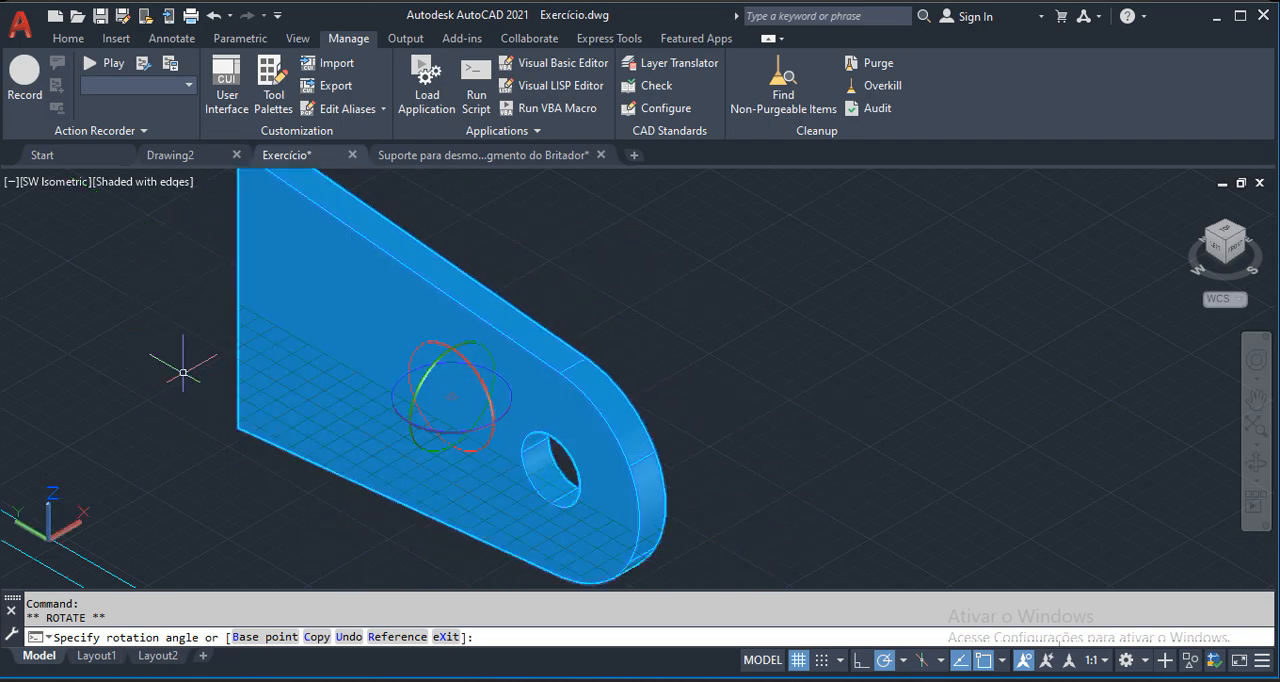
pyautogui.scroll(-3, 300, 400)
pyautogui.press('Escape')
# Measure the outer length of the rectangle between the two side legs of the U-shaped outline.
pyautogui.moveTo(412, 404); pyautogui.dragTo(654, 407, button='middle')
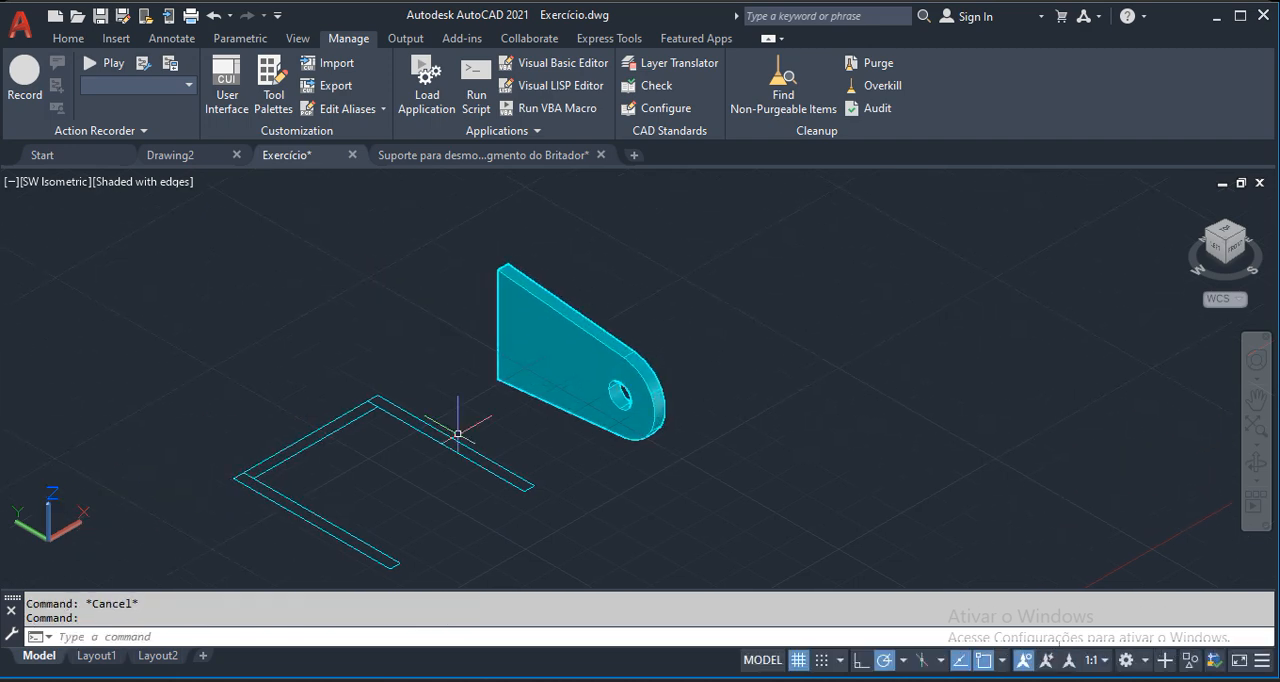
pyautogui.scroll(2, 268, 463)
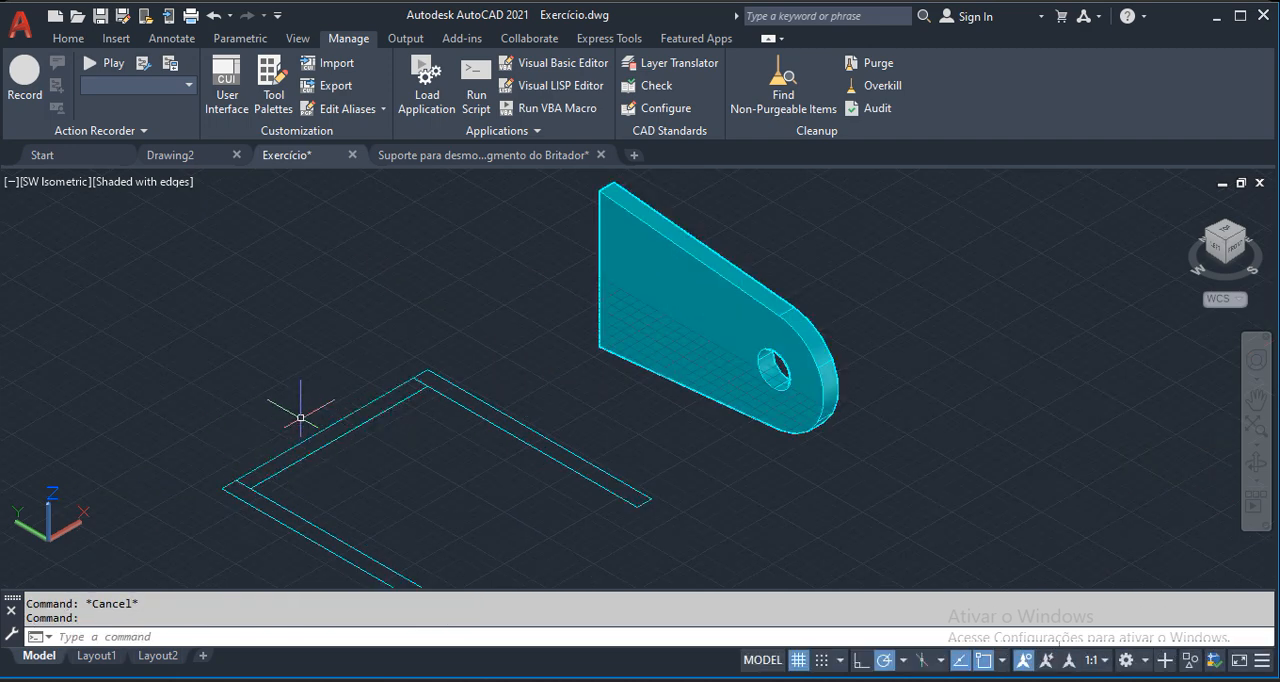
pyautogui.click(279, 455)
pyautogui.press('Escape')
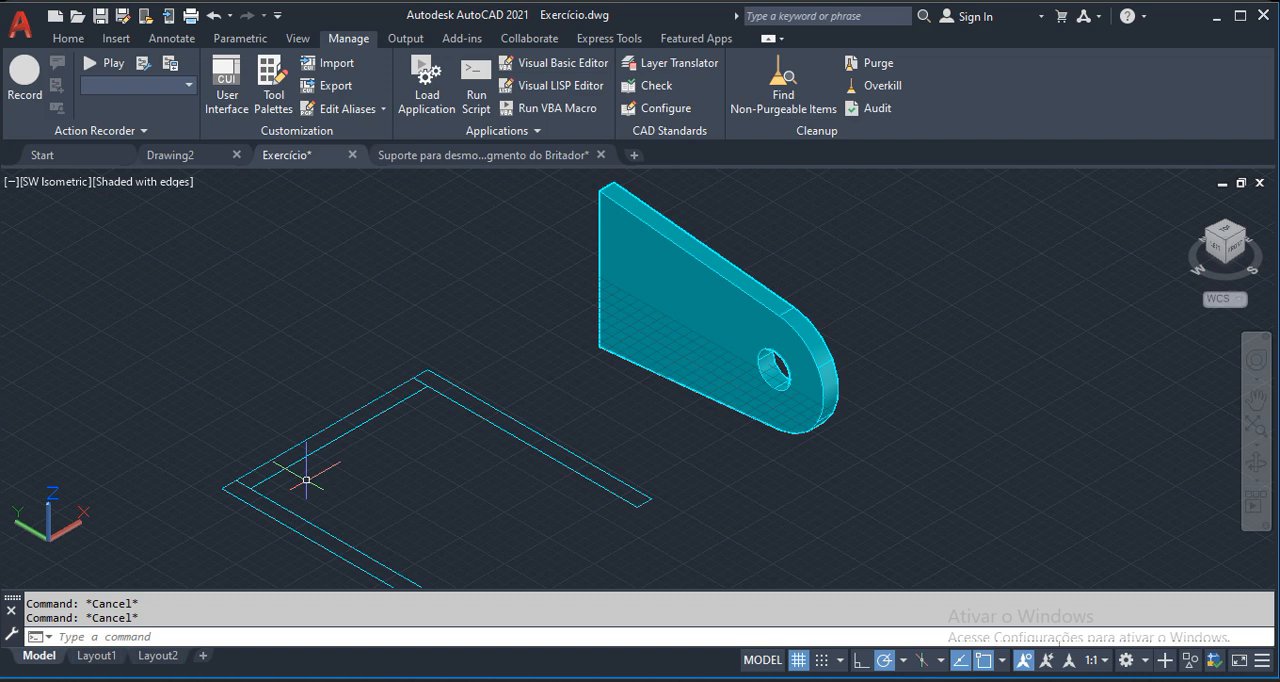
pyautogui.scroll(2, 306, 480)
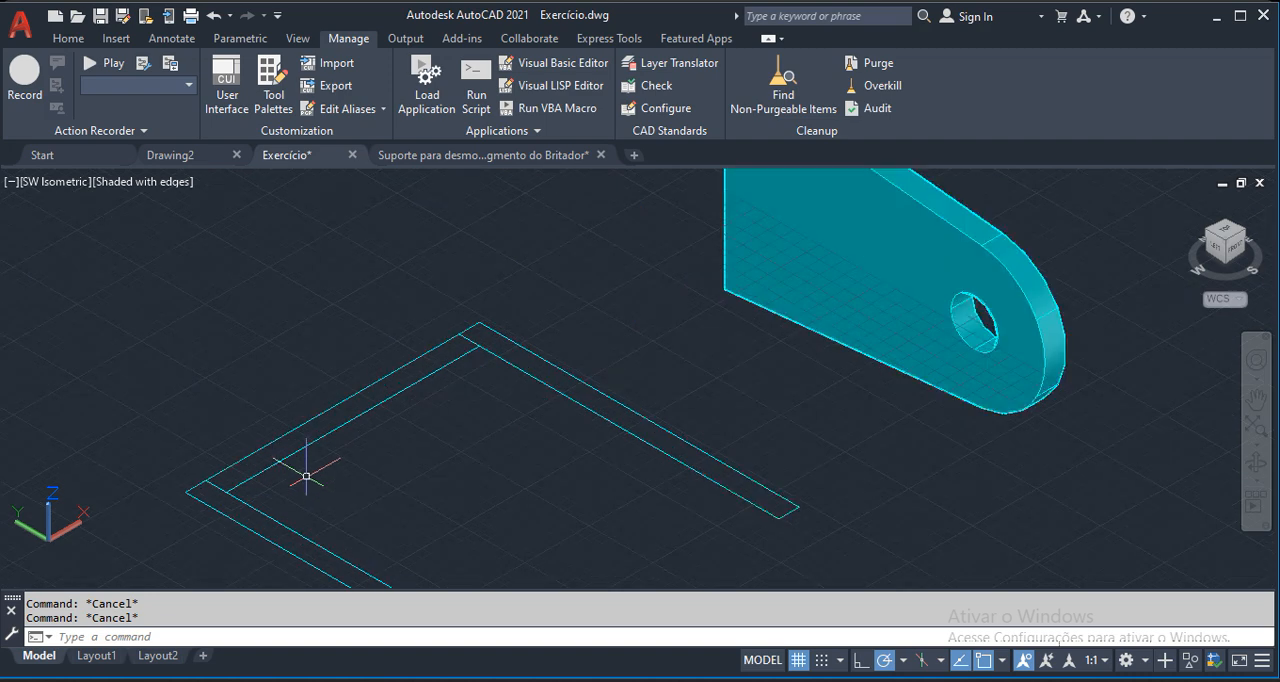
pyautogui.write('di')
pyautogui.press('Return')
pyautogui.click(205, 480)
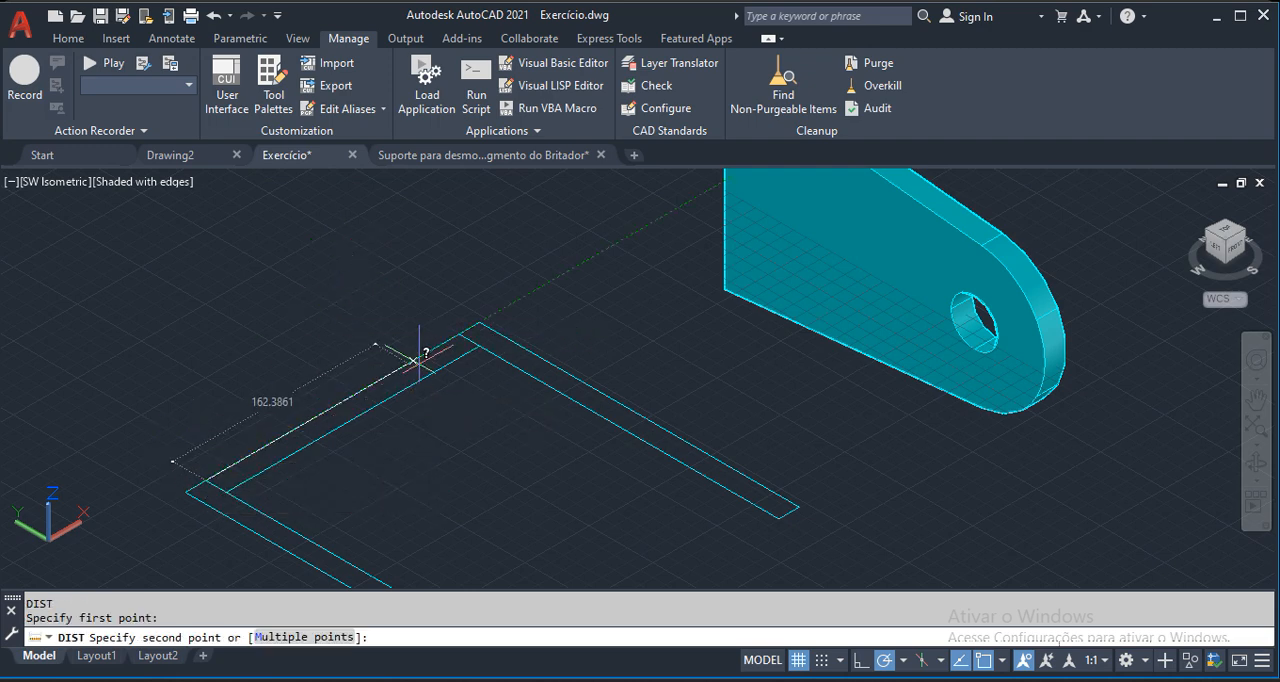
pyautogui.click(455, 335)
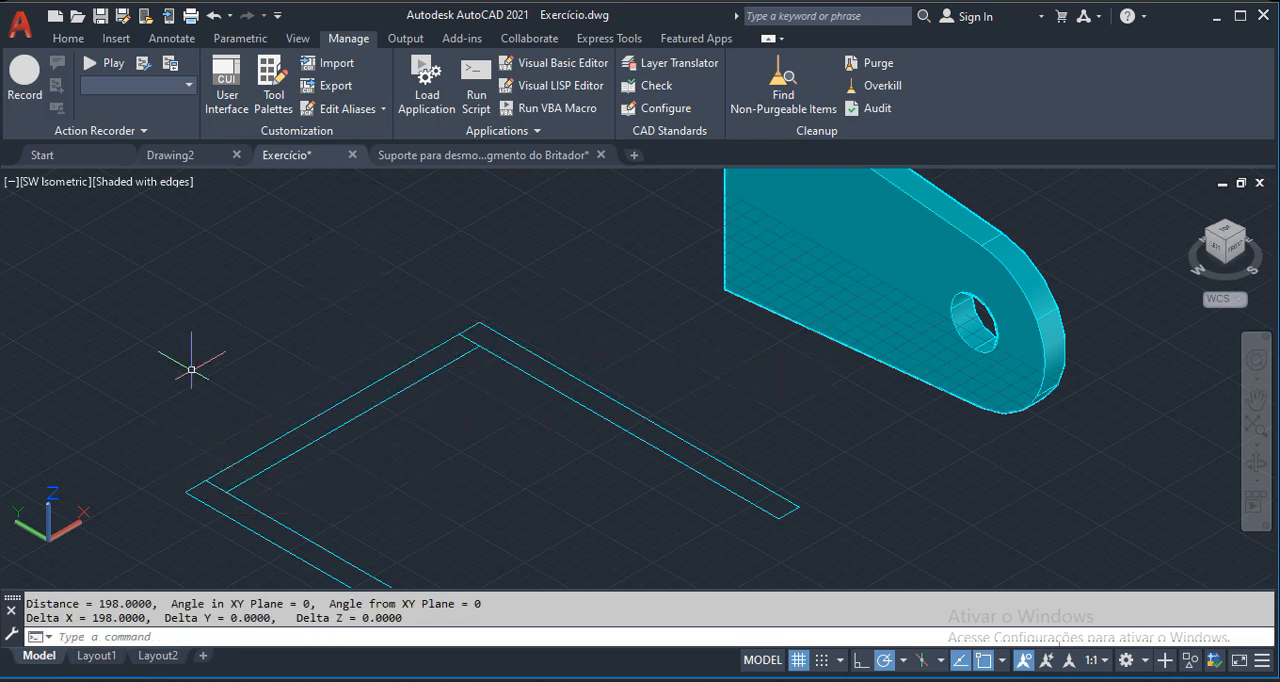
pyautogui.scroll(-2, 191, 369)
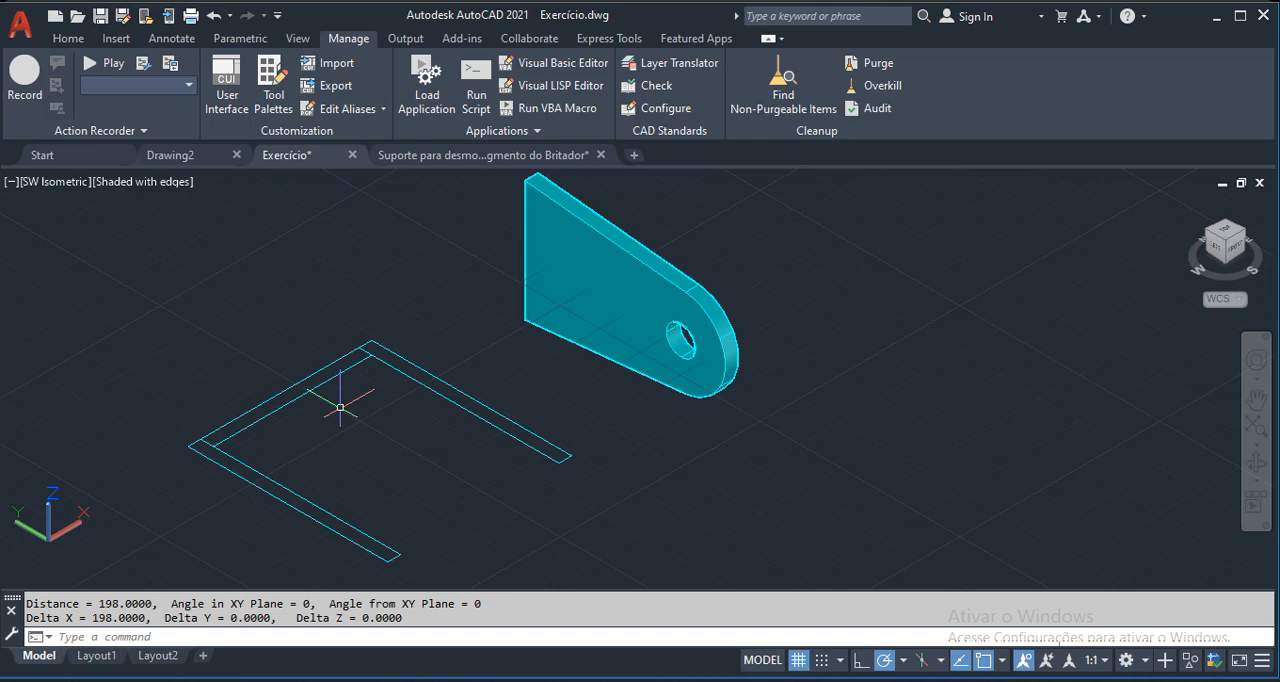
pyautogui.moveTo(460, 395); pyautogui.dragTo(380, 470, button='middle')
pyautogui.scroll(-4, 372, 447)
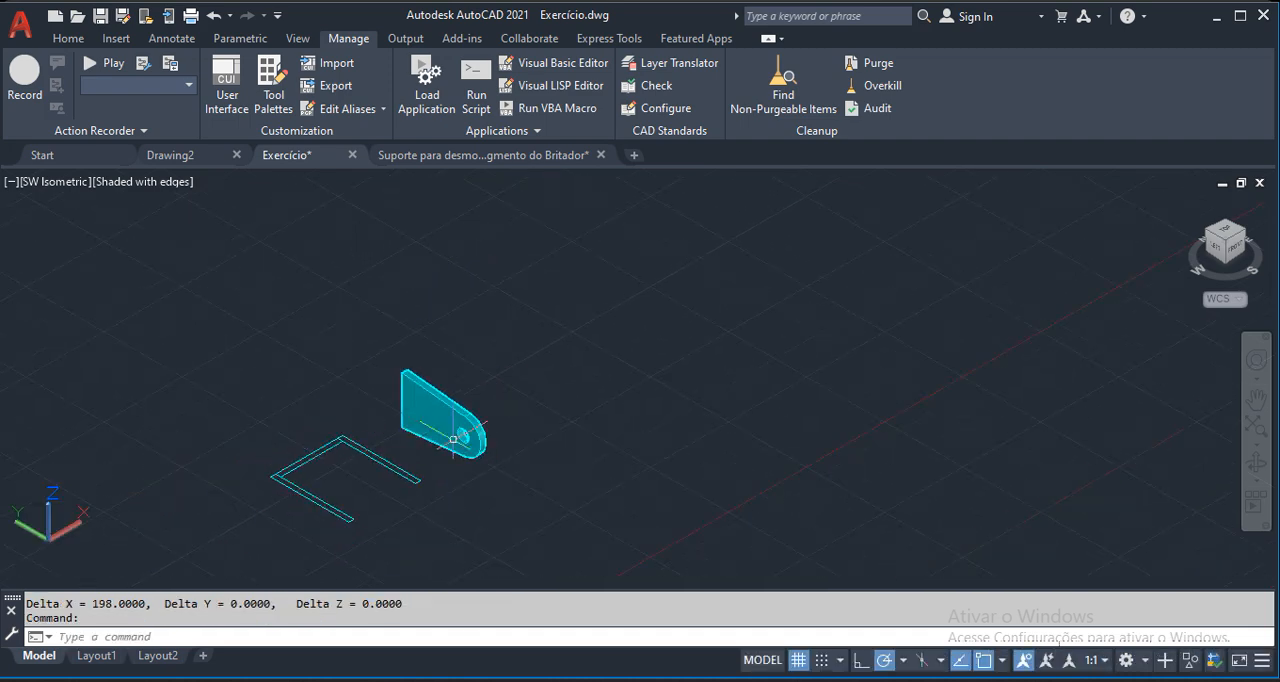
# Measure the thickness of the upright holed plate across its upper edge.
pyautogui.scroll(2, 457, 380)
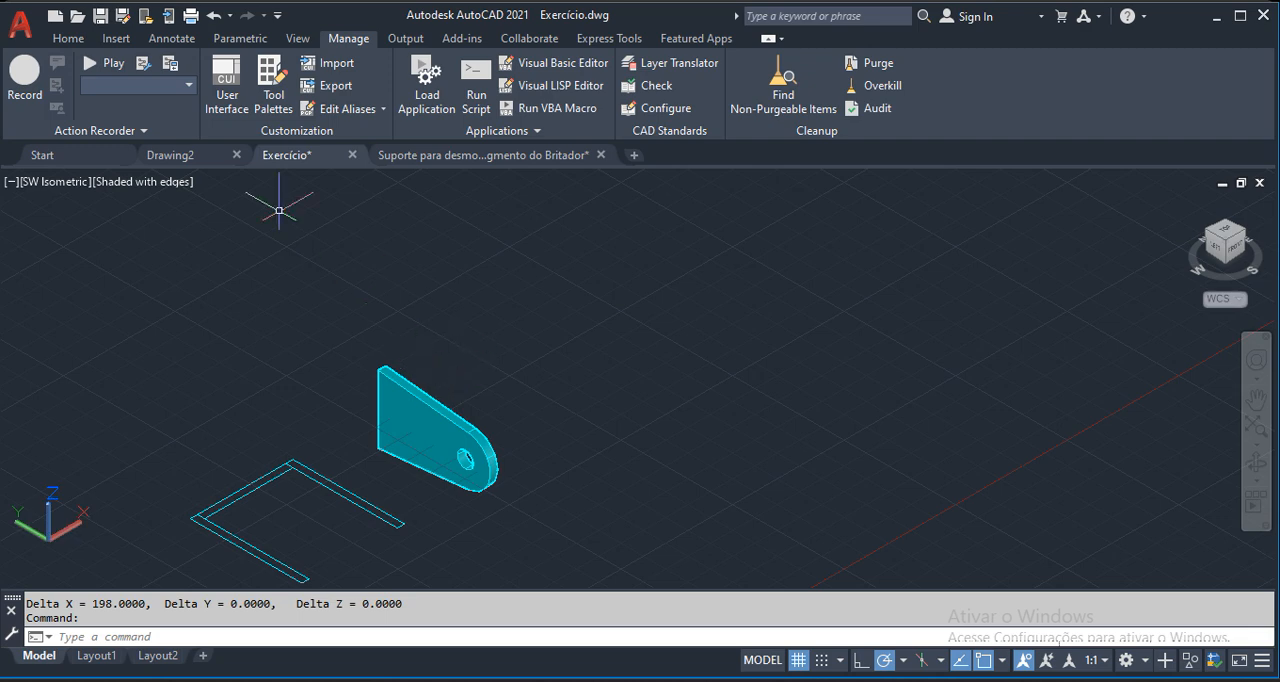
pyautogui.click(66, 38)
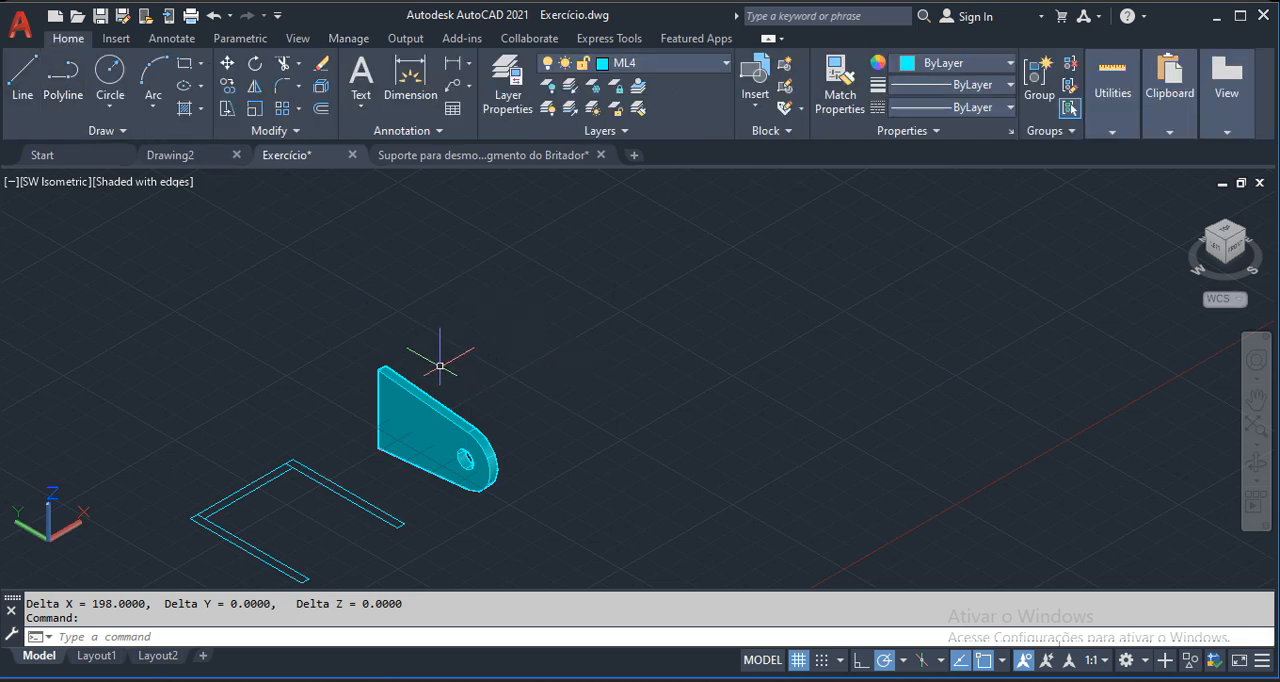
pyautogui.scroll(5, 374, 372)
pyautogui.write('di')
pyautogui.press('Return')
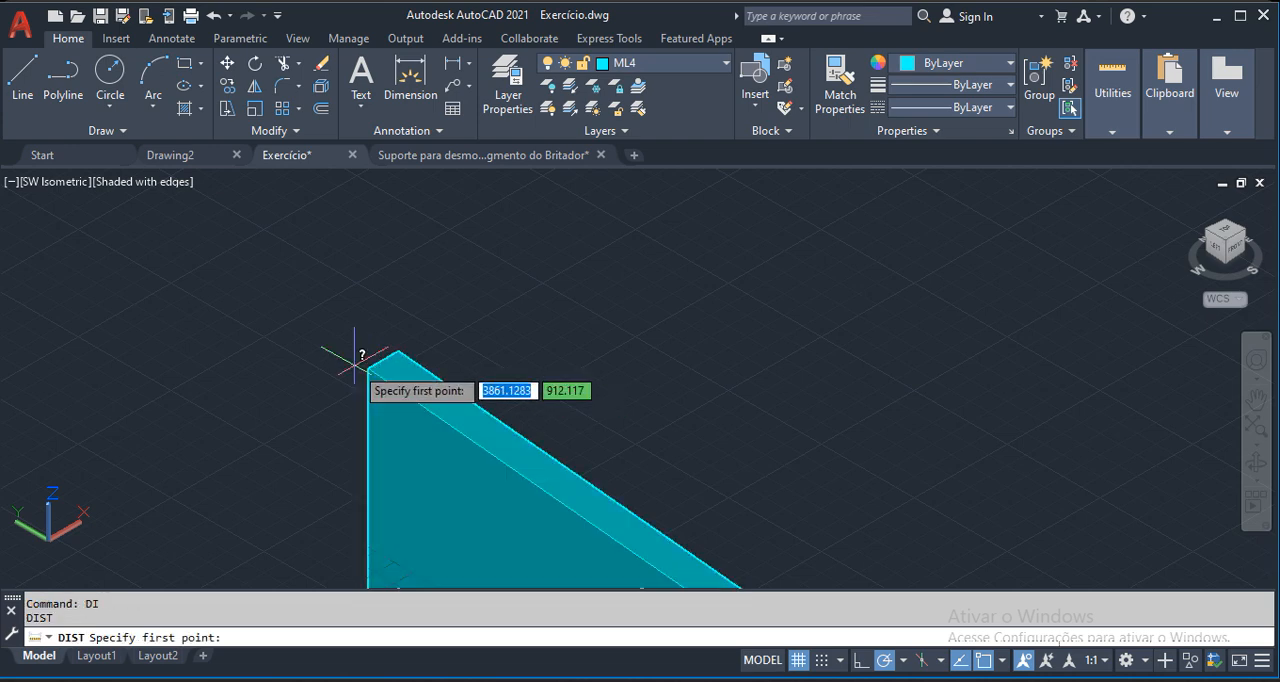
pyautogui.click(372, 355)
pyautogui.click(398, 350)
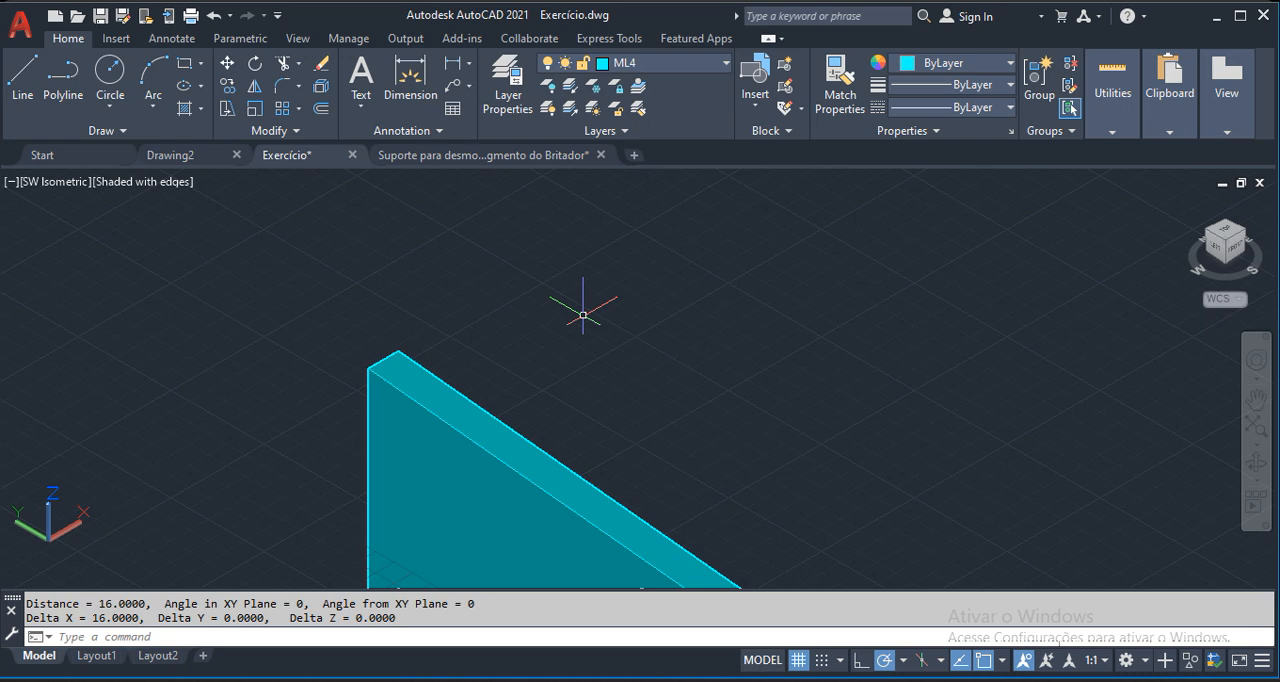
# Calculate 198+16 in the quick calculator and close it.
pyautogui.hotkey('ctrl', '8')
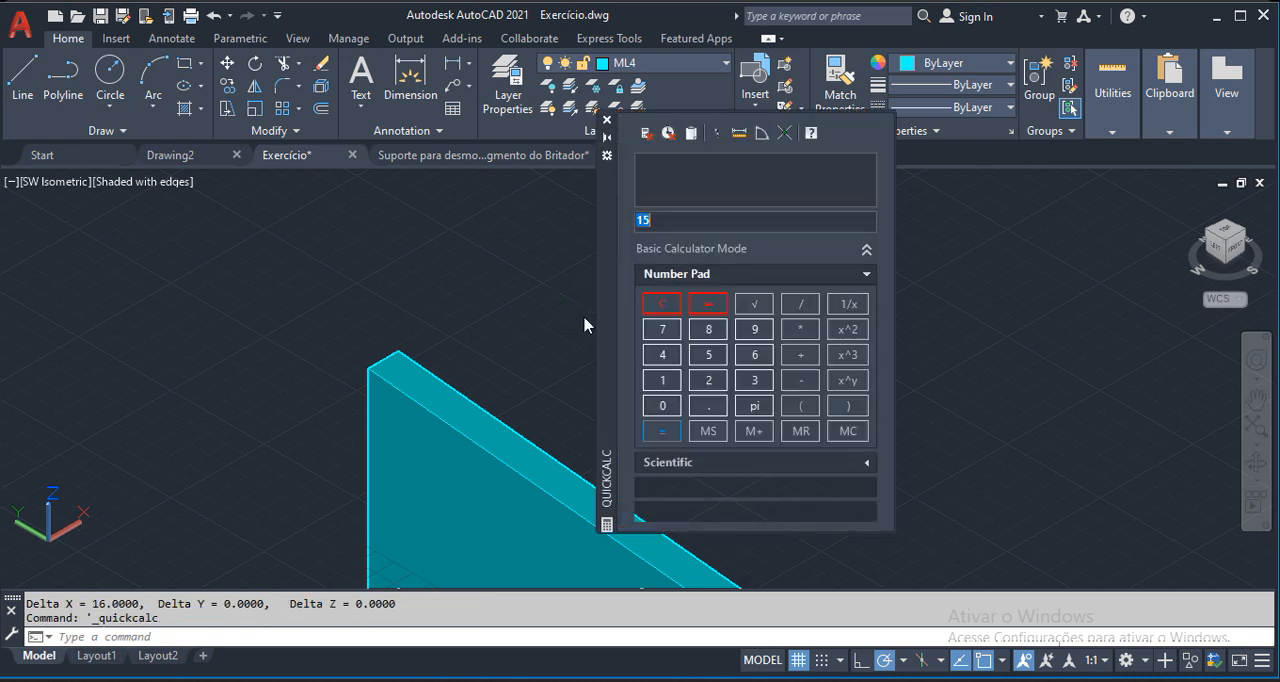
pyautogui.click(661, 381)
pyautogui.click(754, 329)
pyautogui.click(708, 329)
pyautogui.click(801, 355)
pyautogui.click(661, 380)
pyautogui.click(754, 355)
pyautogui.click(661, 431)
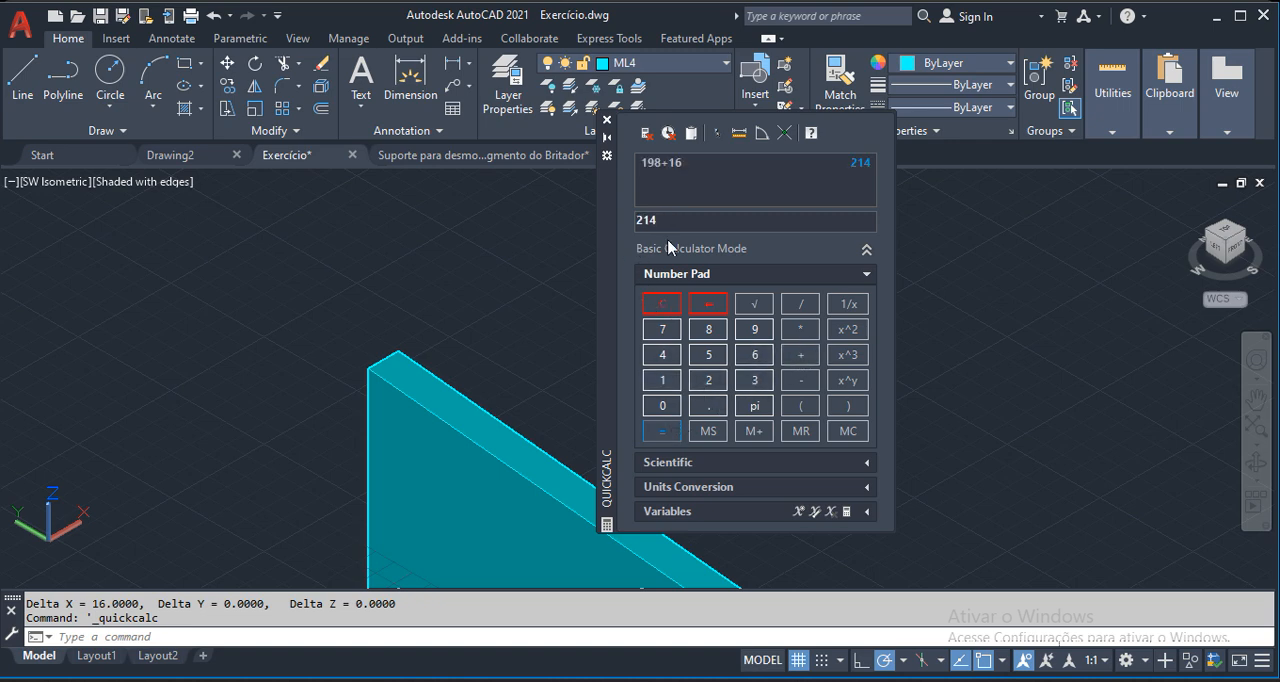
pyautogui.click(606, 120)
# Copy the upright holed plate 214 mm along the X axis, using its upper corner as base point.
pyautogui.write('co')
pyautogui.press('Return')
pyautogui.click(518, 411)
pyautogui.click(434, 393)
pyautogui.press('Return')
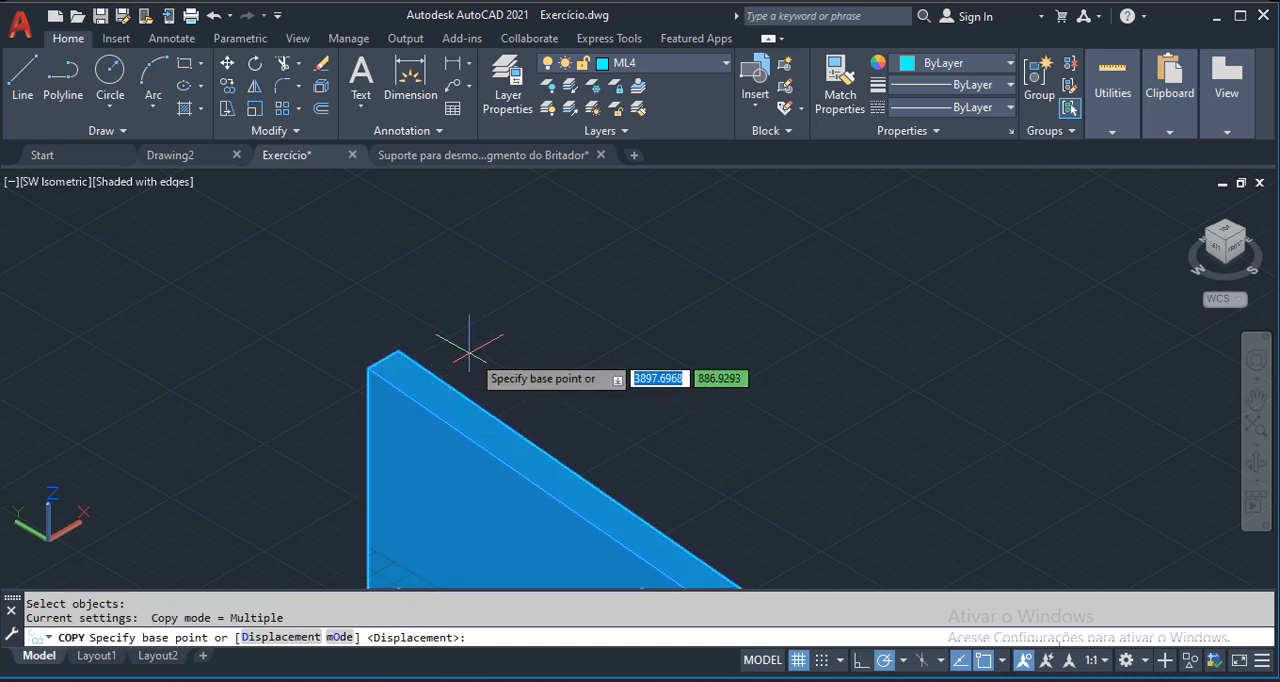
pyautogui.click(398, 351)
pyautogui.write('214')
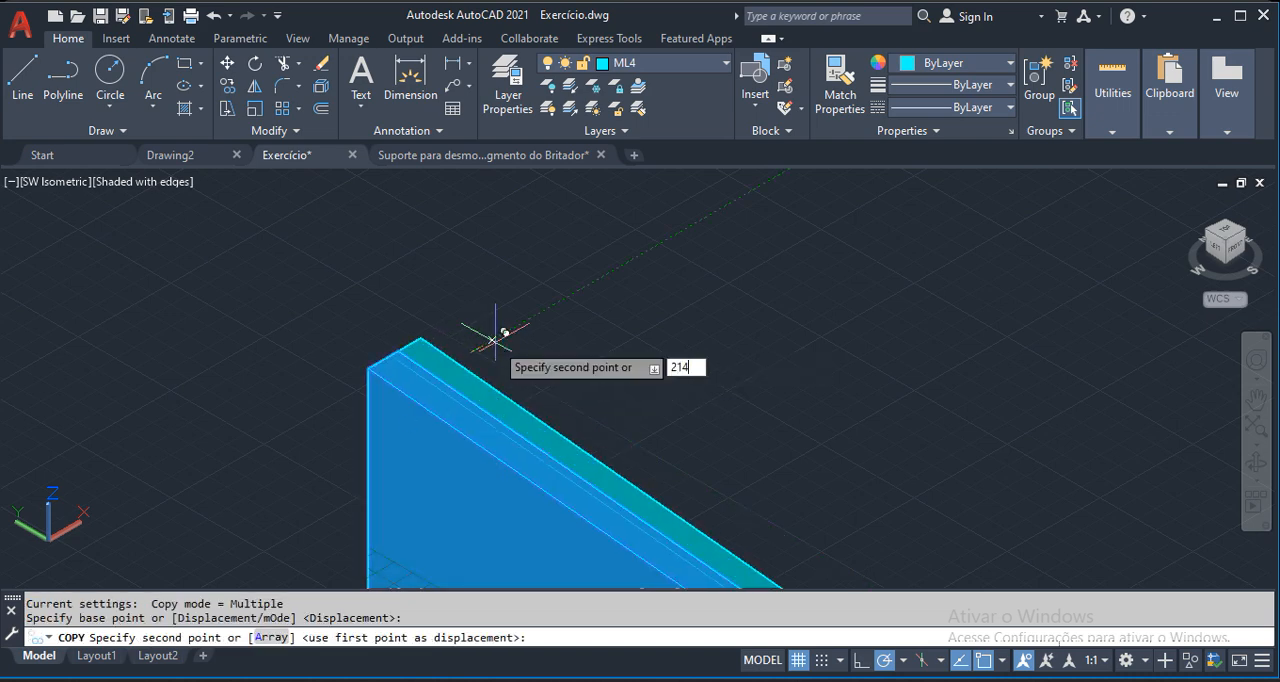
pyautogui.press('Return')
pyautogui.scroll(-4, 495, 400)
pyautogui.press('Escape')
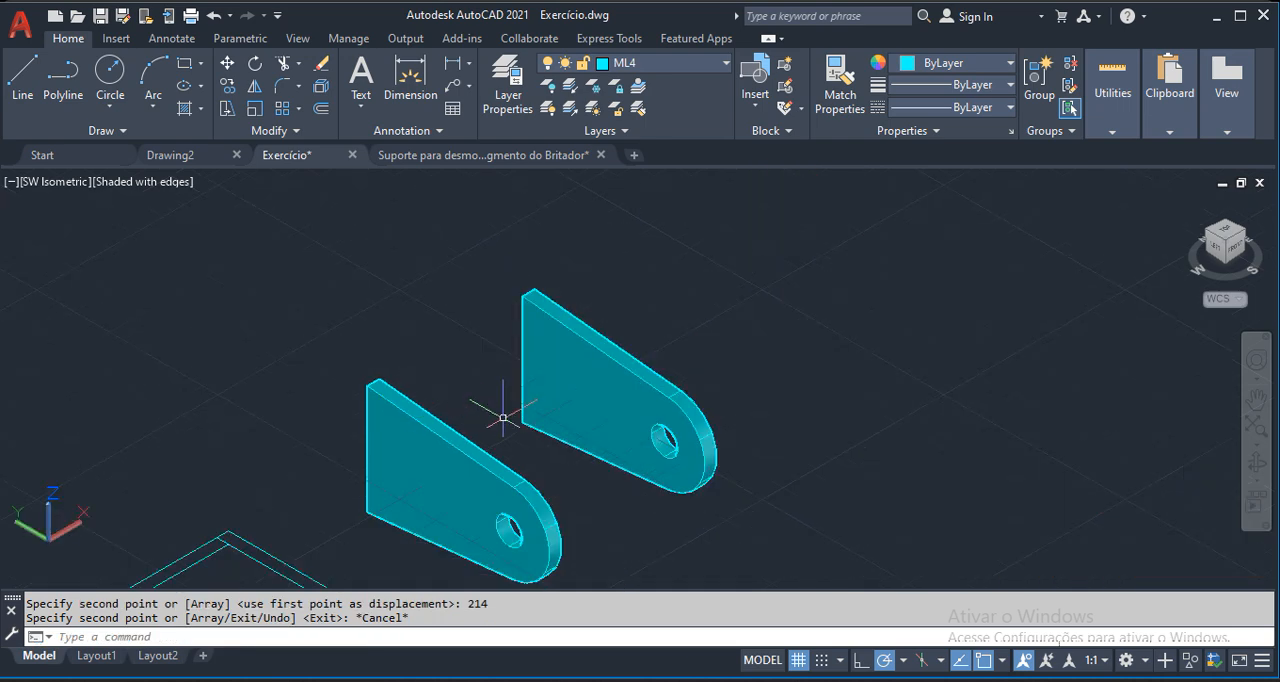
# Check the clear distance between the inner faces of the two holed plates at their upper corners.
pyautogui.scroll(2, 410, 392)
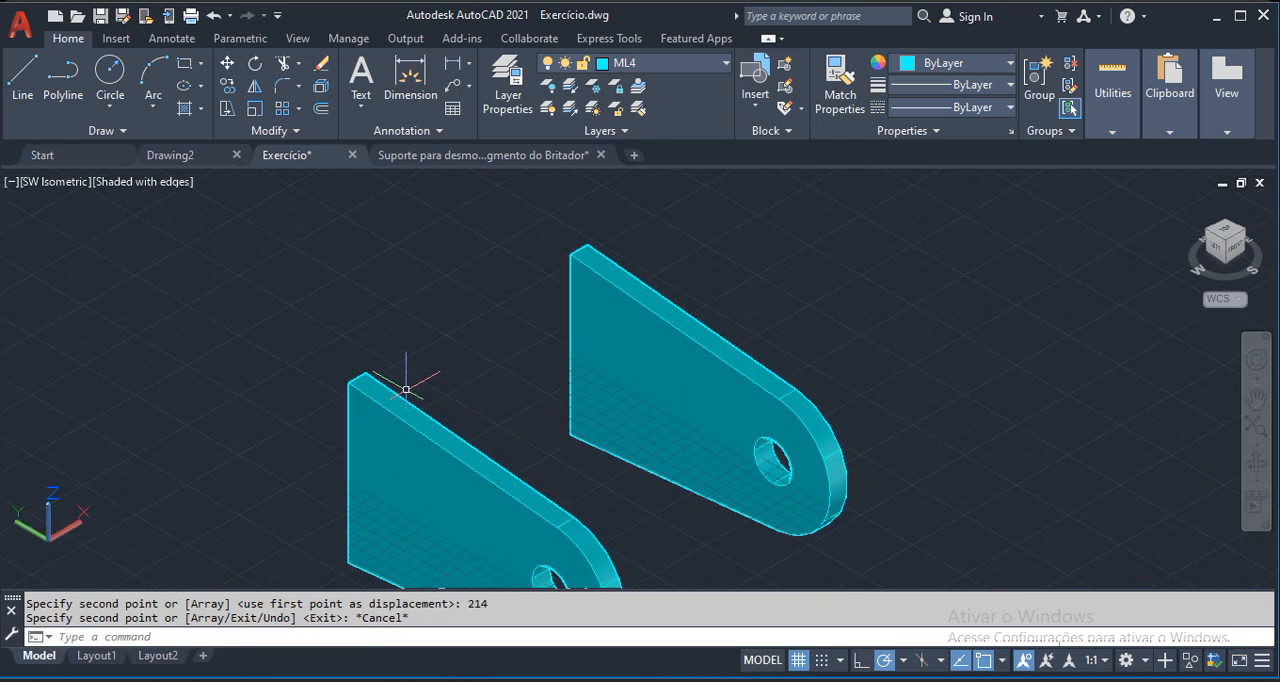
pyautogui.write('di')
pyautogui.press('Return')
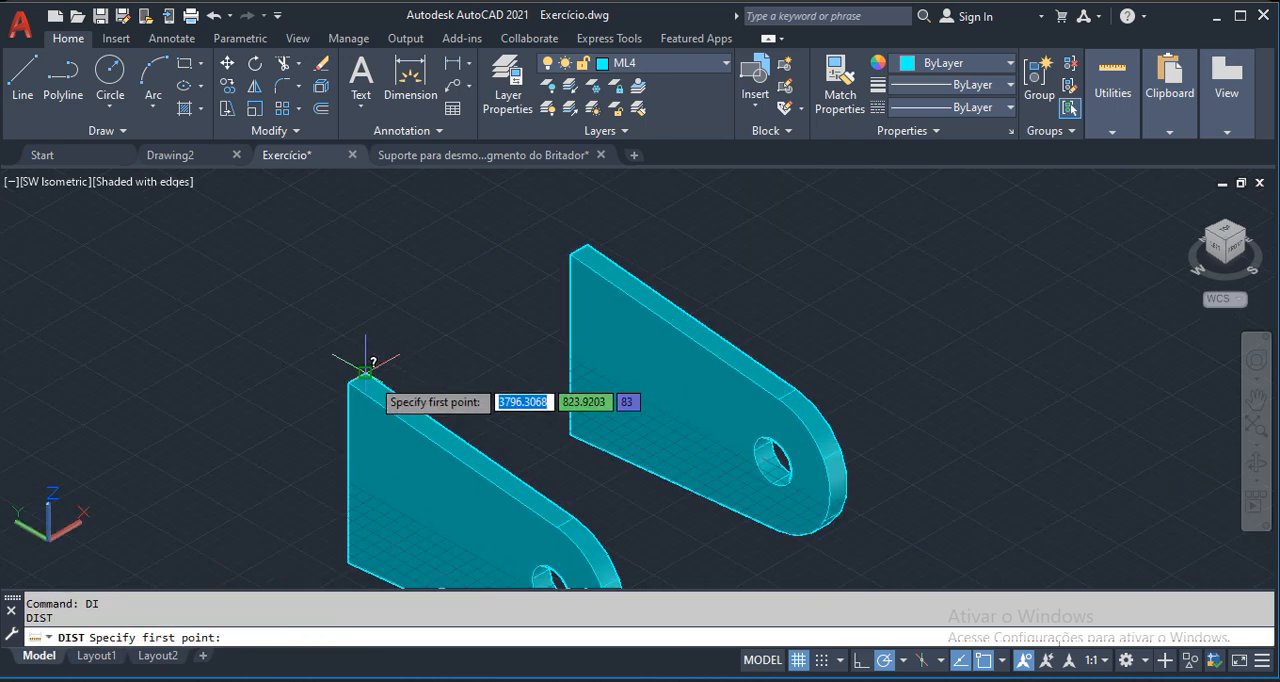
pyautogui.click(368, 375)
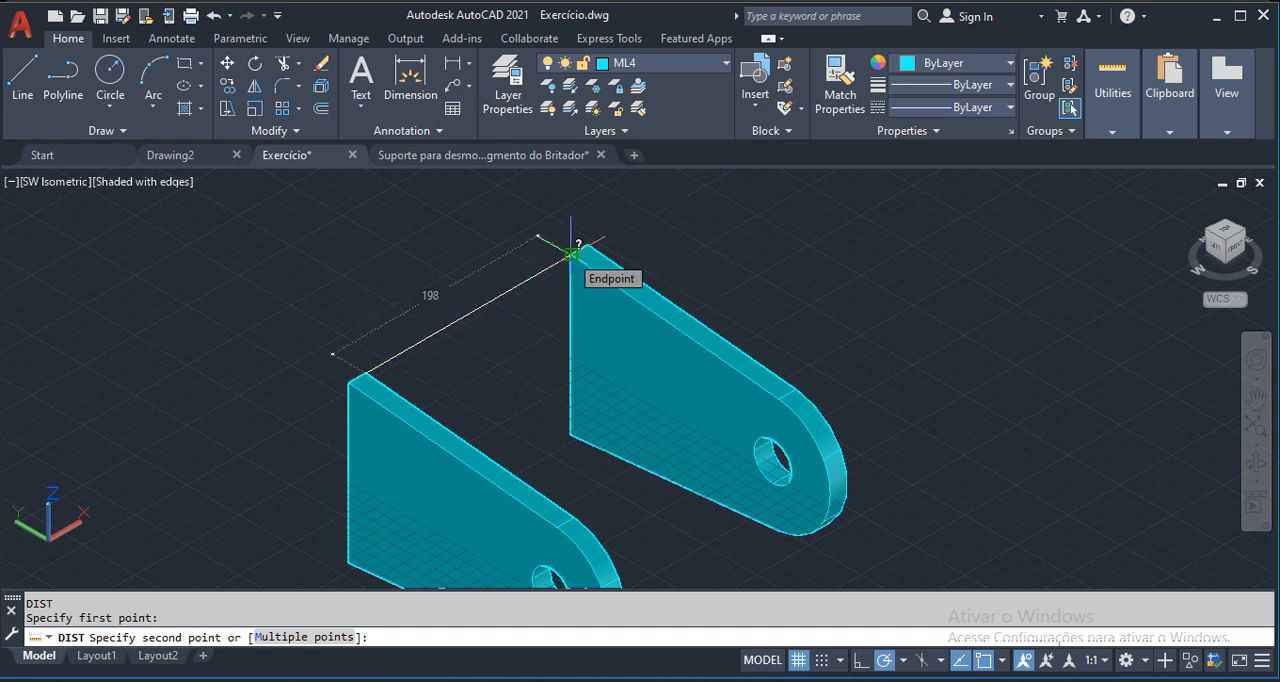
pyautogui.press('Escape')
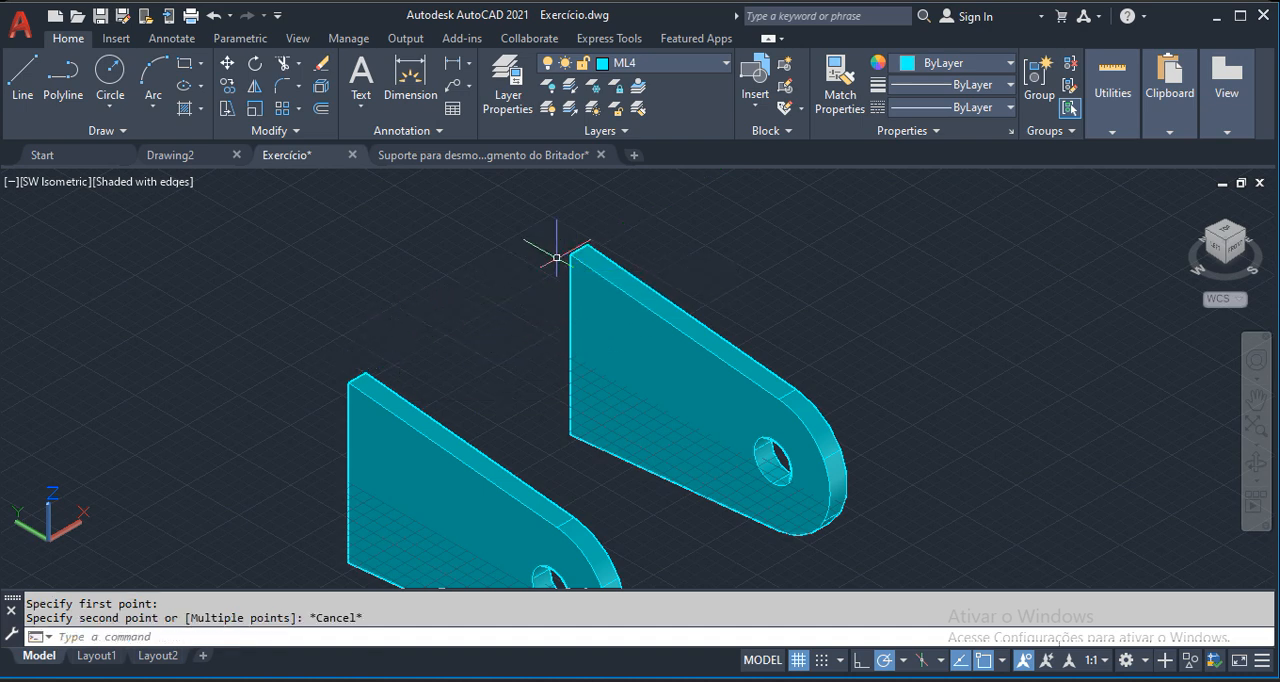
# Copy one holed plate to an empty area beyond the pair of plates.
pyautogui.scroll(-4, 500, 357)
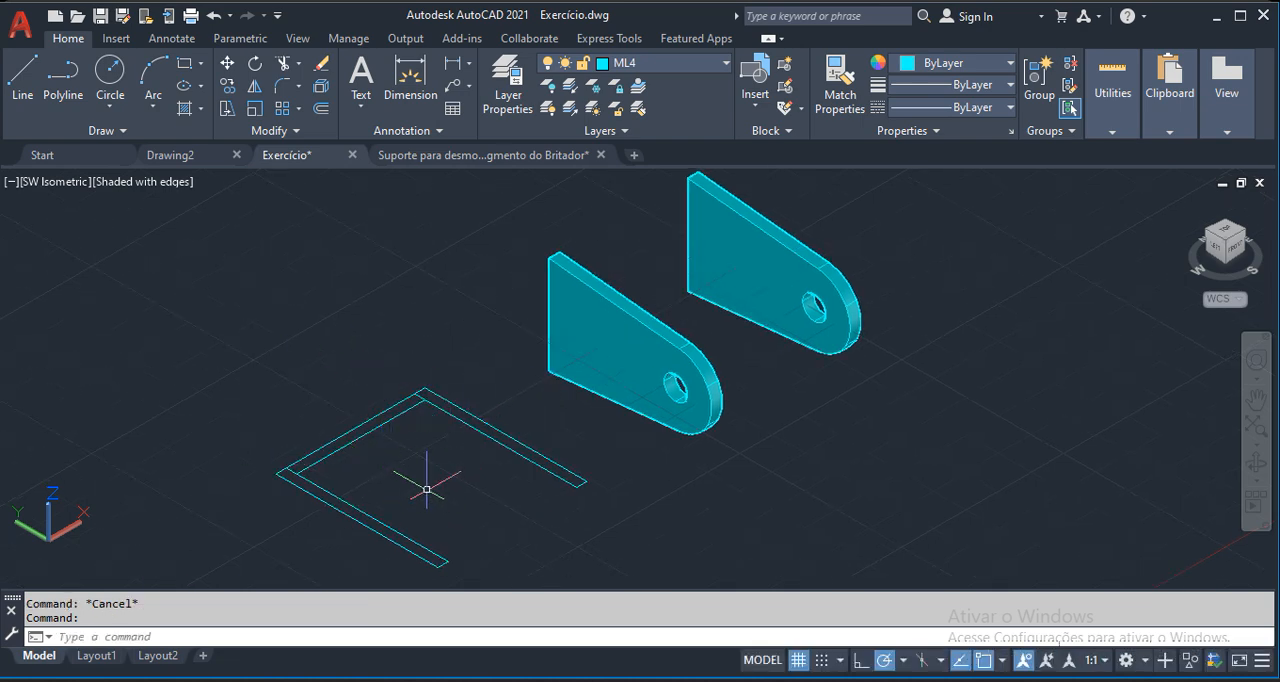
pyautogui.moveTo(634, 429)
pyautogui.mouseDown(button='middle')
pyautogui.moveTo(566, 471)
pyautogui.moveTo(623, 429)
pyautogui.mouseUp(button='middle')
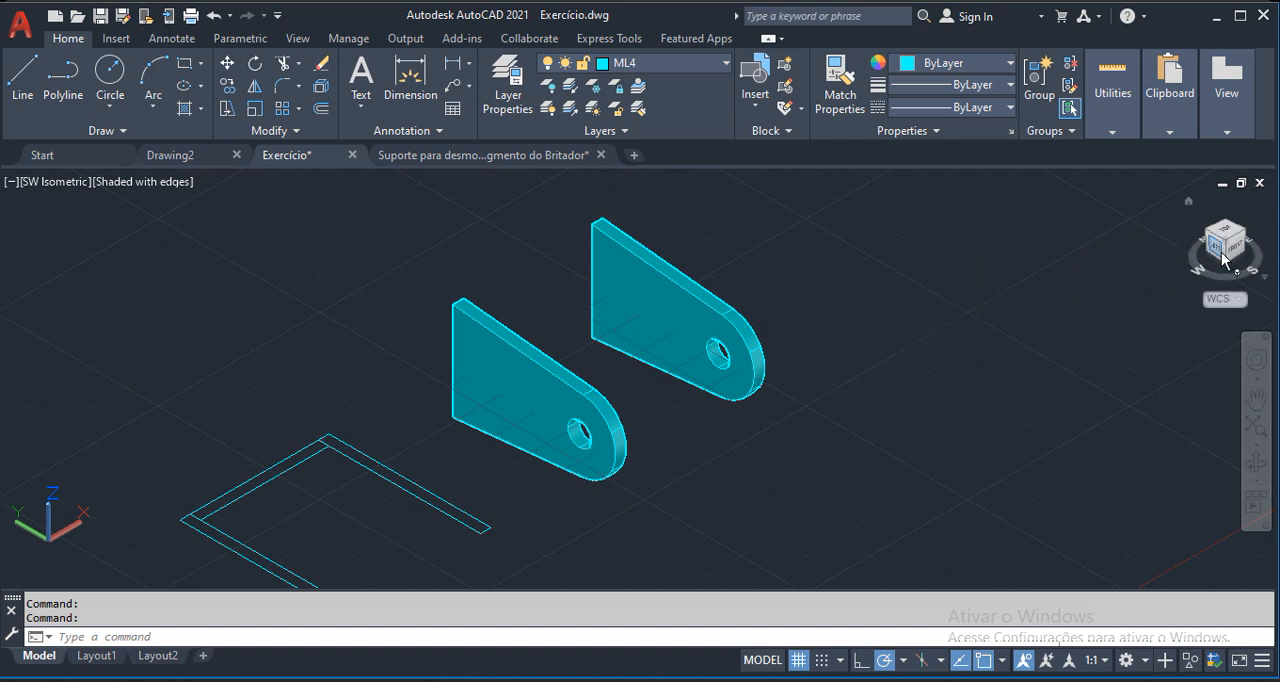
pyautogui.scroll(-2, 460, 414)
pyautogui.scroll(3, 724, 390)
pyautogui.write('co')
pyautogui.press('Return')
pyautogui.click(463, 345)
pyautogui.scroll(-3, 463, 345)
pyautogui.press('Return')
pyautogui.click(505, 425)
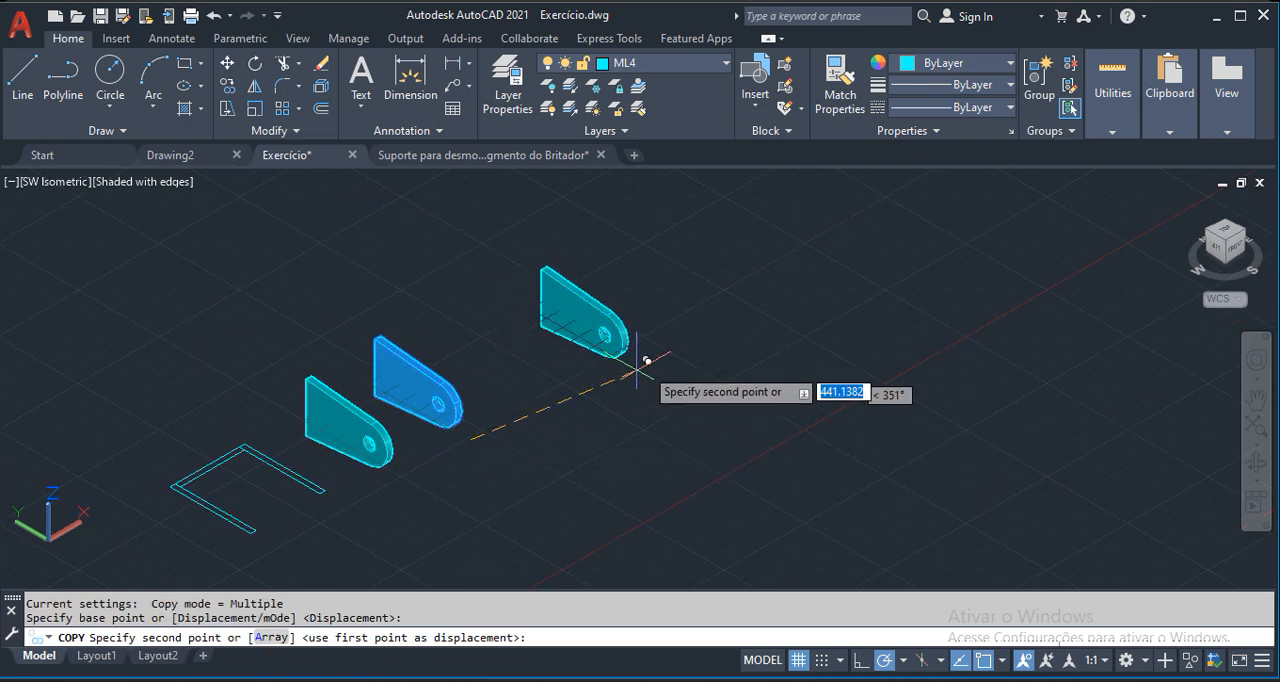
pyautogui.scroll(3, 638, 262)
pyautogui.press('Escape')
pyautogui.scroll(-2, 655, 330)
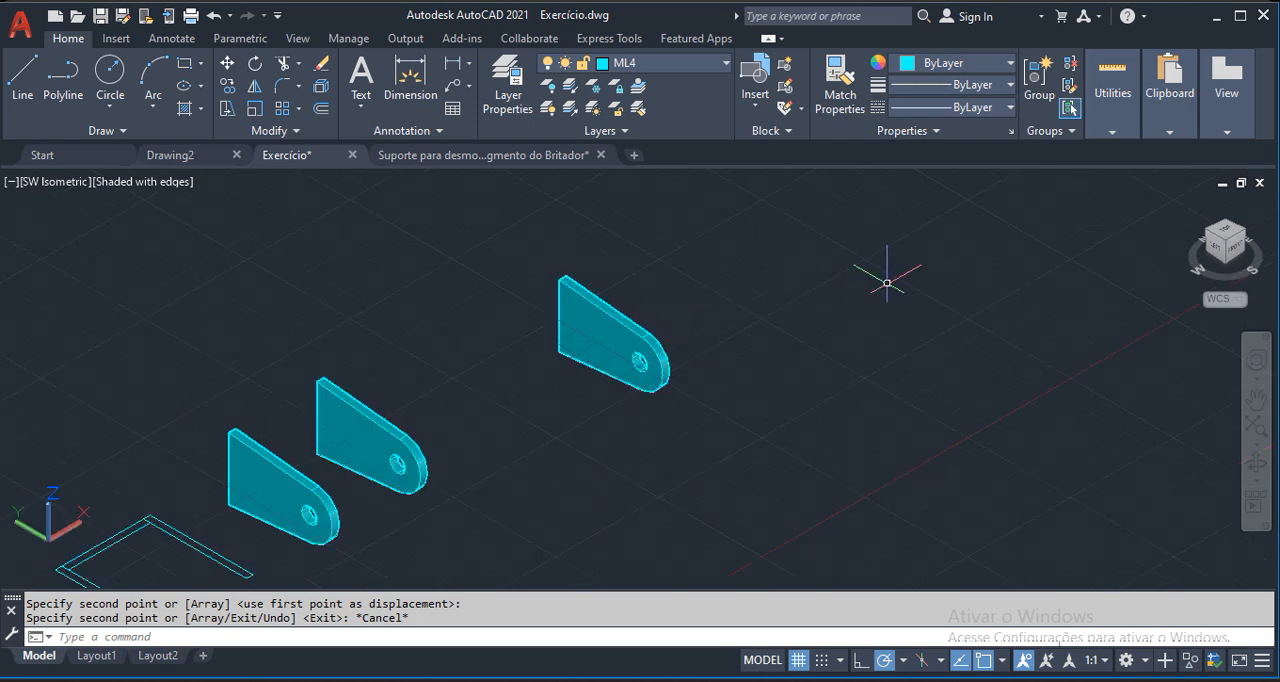
# Cut the separate third holed plate and paste it into a new blank drawing.
pyautogui.click(648, 338)
pyautogui.hotkey('ctrl', 'x')
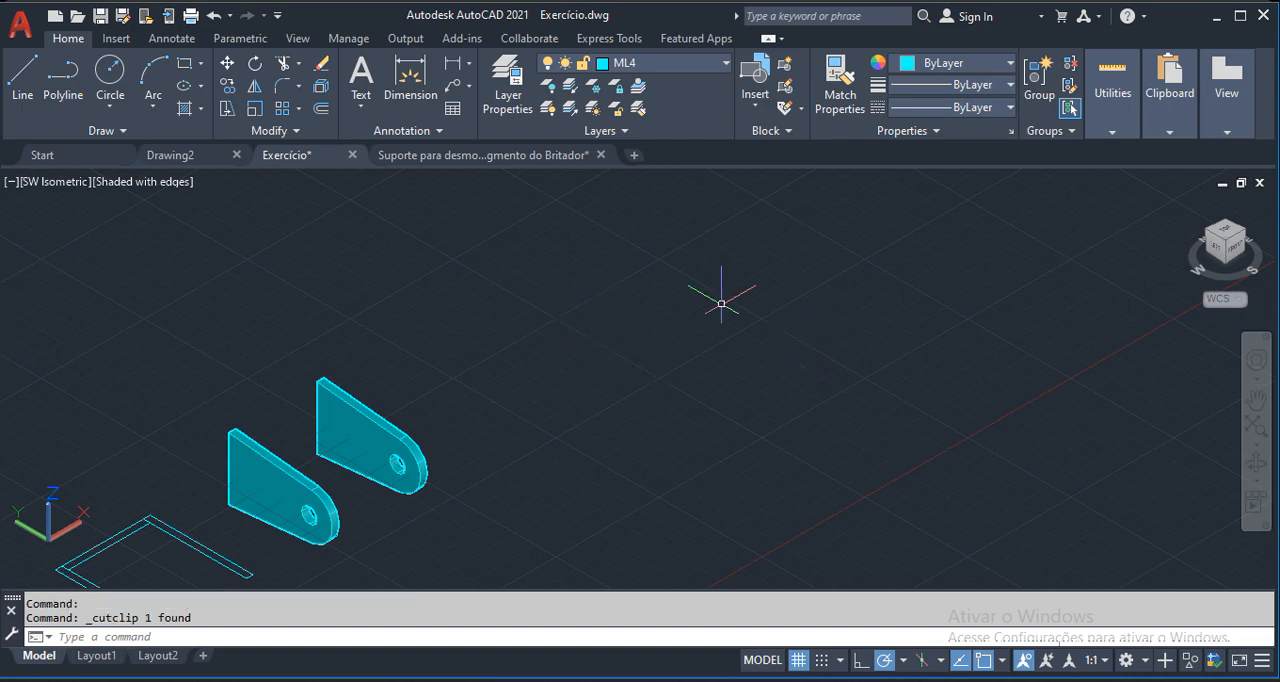
pyautogui.click(634, 155)
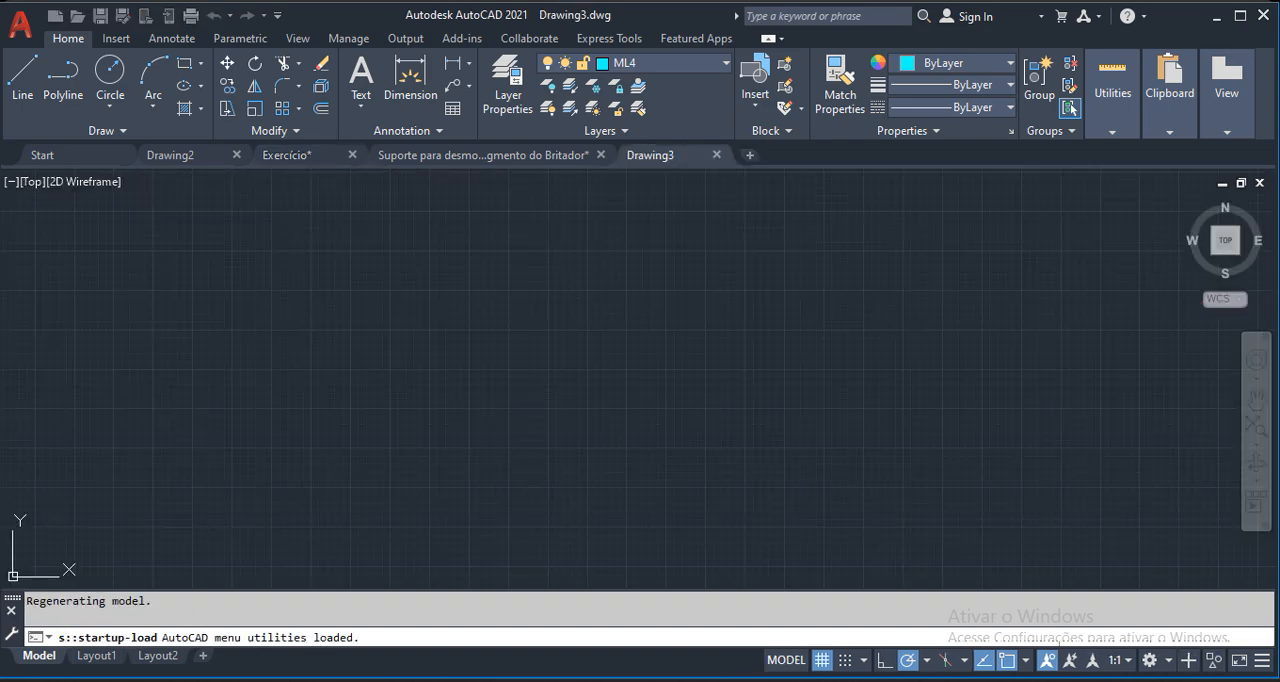
pyautogui.hotkey('ctrl', 'v')
pyautogui.click(478, 368)
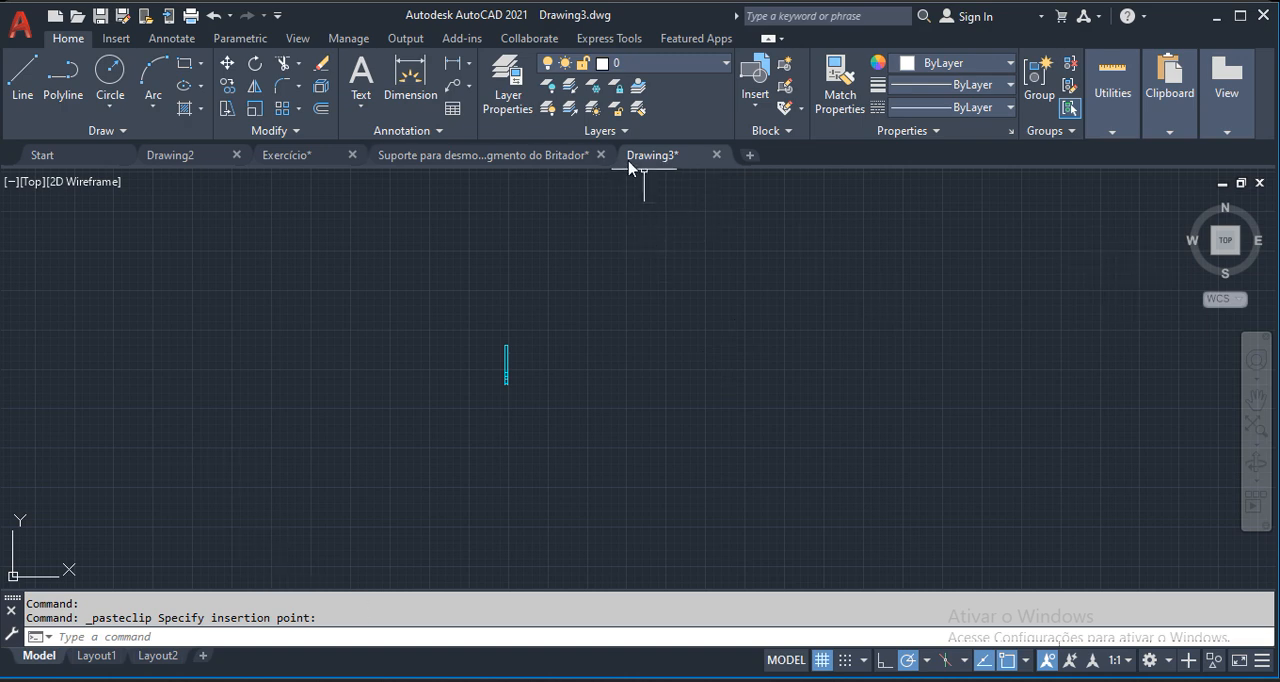
# In SW Isometric view, rotate the pasted plate 90° about the Y axis at its lower corner with 3DROTATE so it lies flat.
pyautogui.moveTo(662, 165)
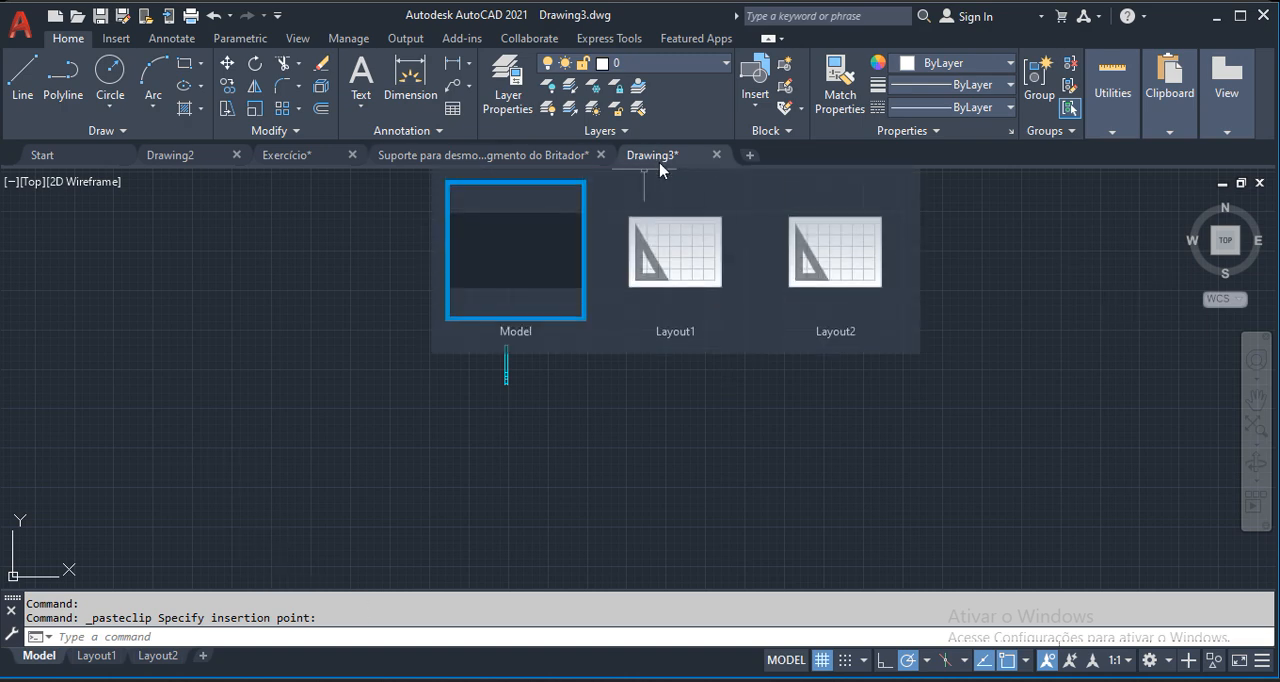
pyautogui.click(1214, 253)
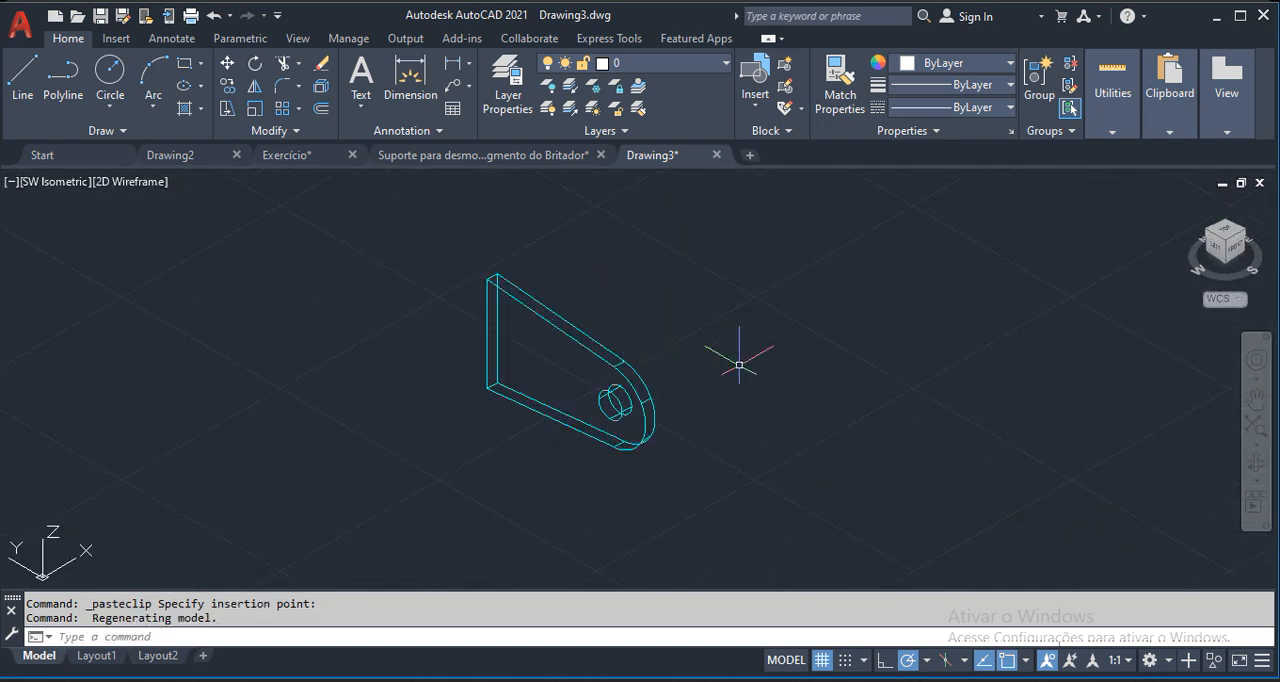
pyautogui.write('3r')
pyautogui.press('Return')
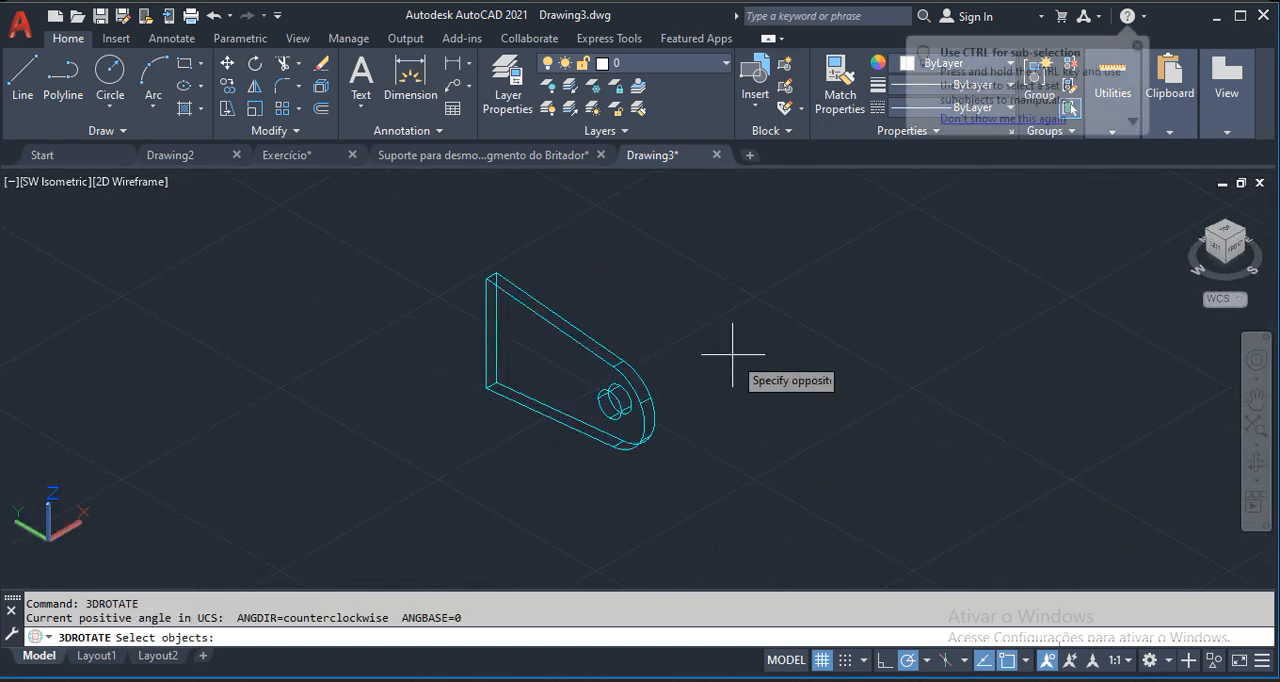
pyautogui.click(735, 357)
pyautogui.click(509, 433)
pyautogui.press('Return')
pyautogui.click(486, 388)
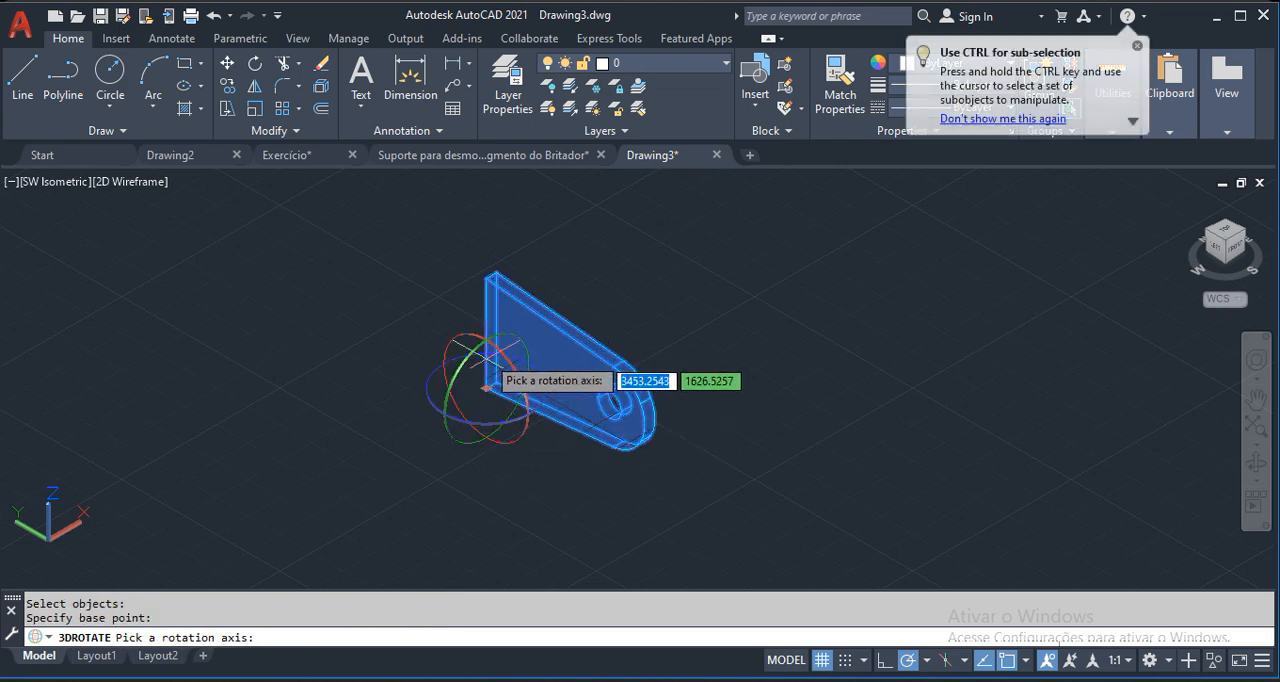
pyautogui.click(474, 358)
pyautogui.write('90')
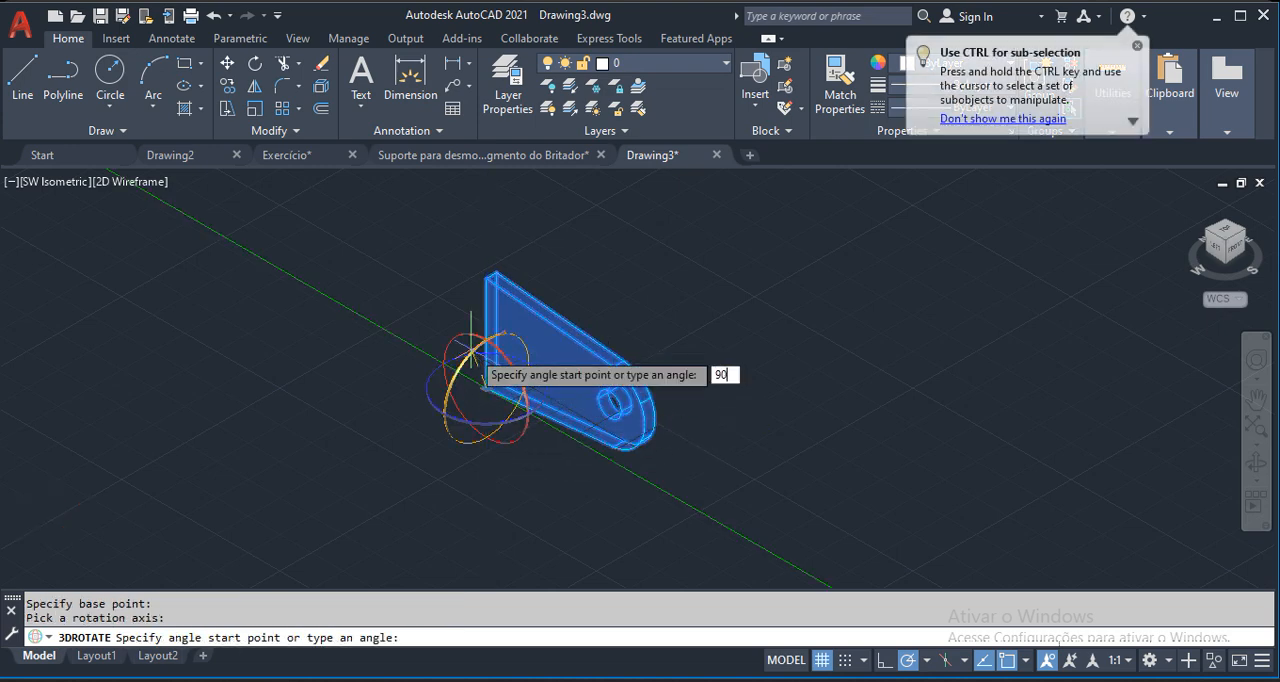
pyautogui.press('Return')
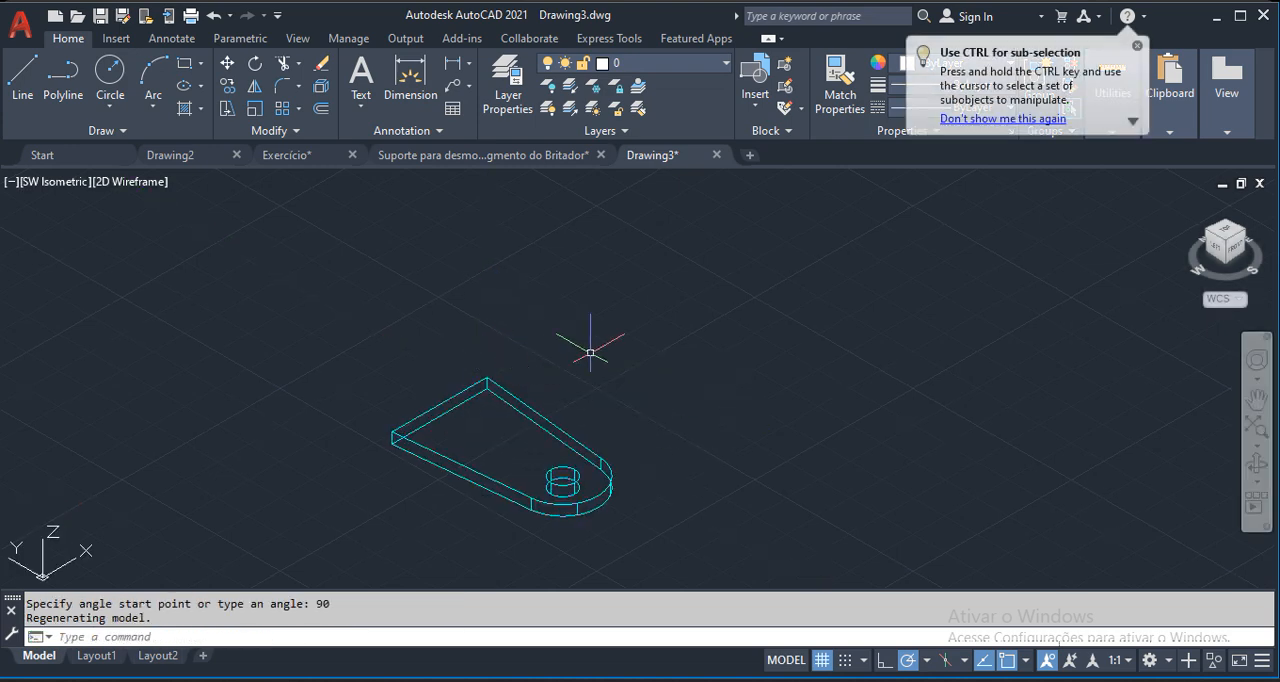
# Set up a Flatshot of the plate from SW Isometric as a new block: cyan foreground lines, obscured lines hidden, tangential edges included.
pyautogui.click(1227, 231)
pyautogui.scroll(2, 470, 372)
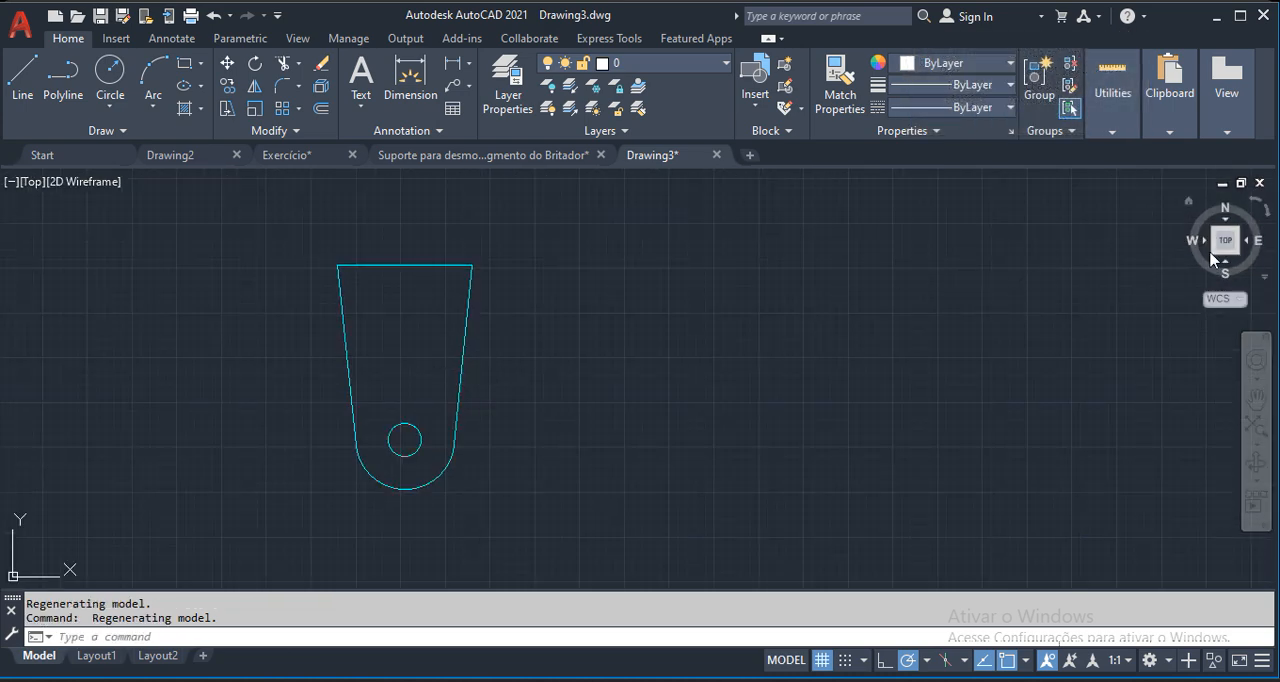
pyautogui.click(1214, 258)
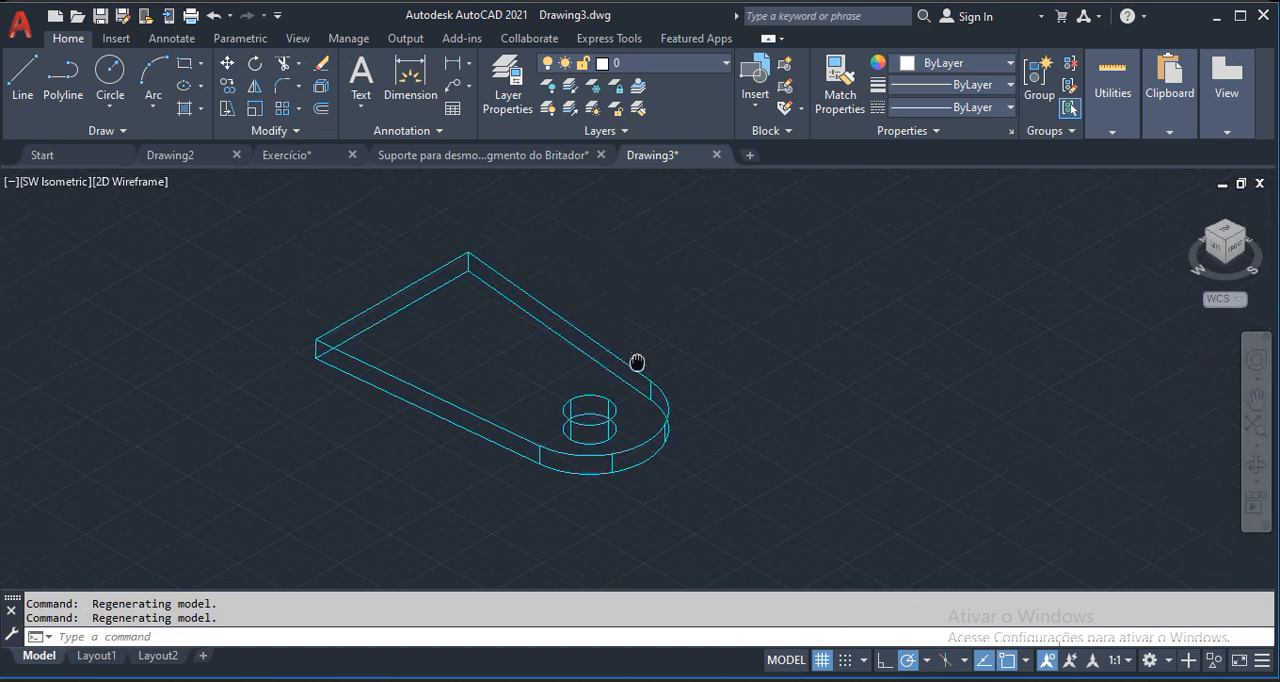
pyautogui.write('FLATSHOT')
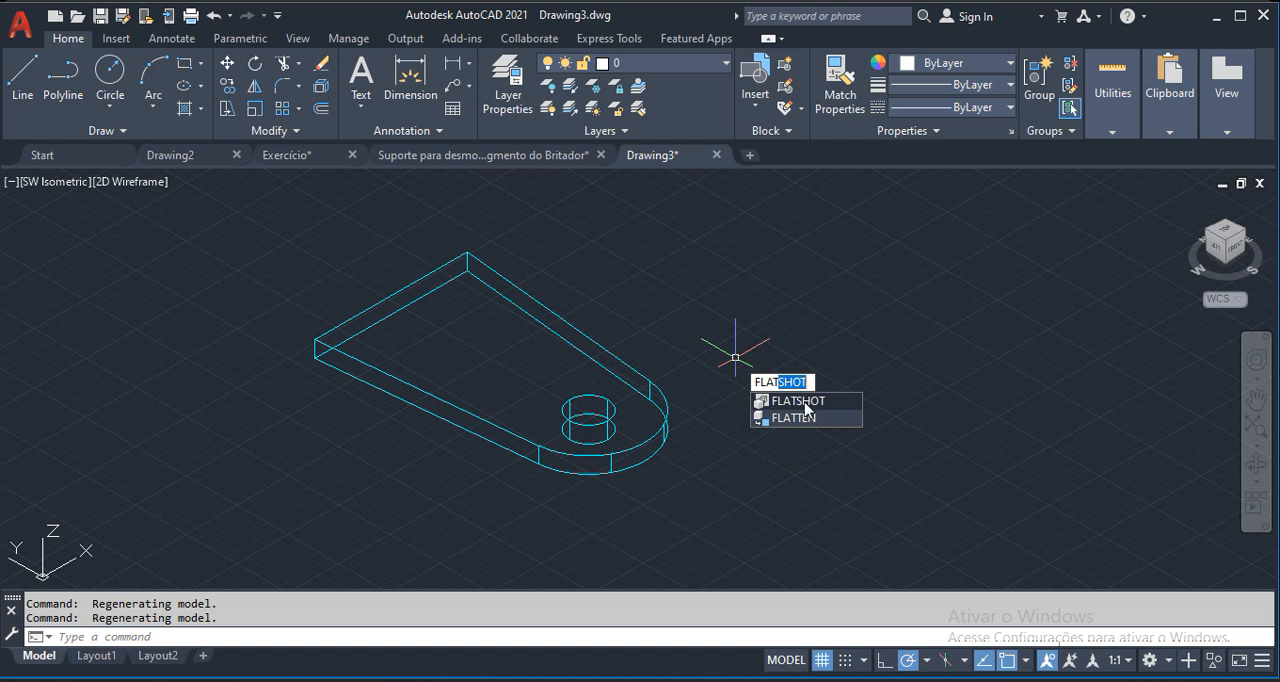
pyautogui.click(819, 402)
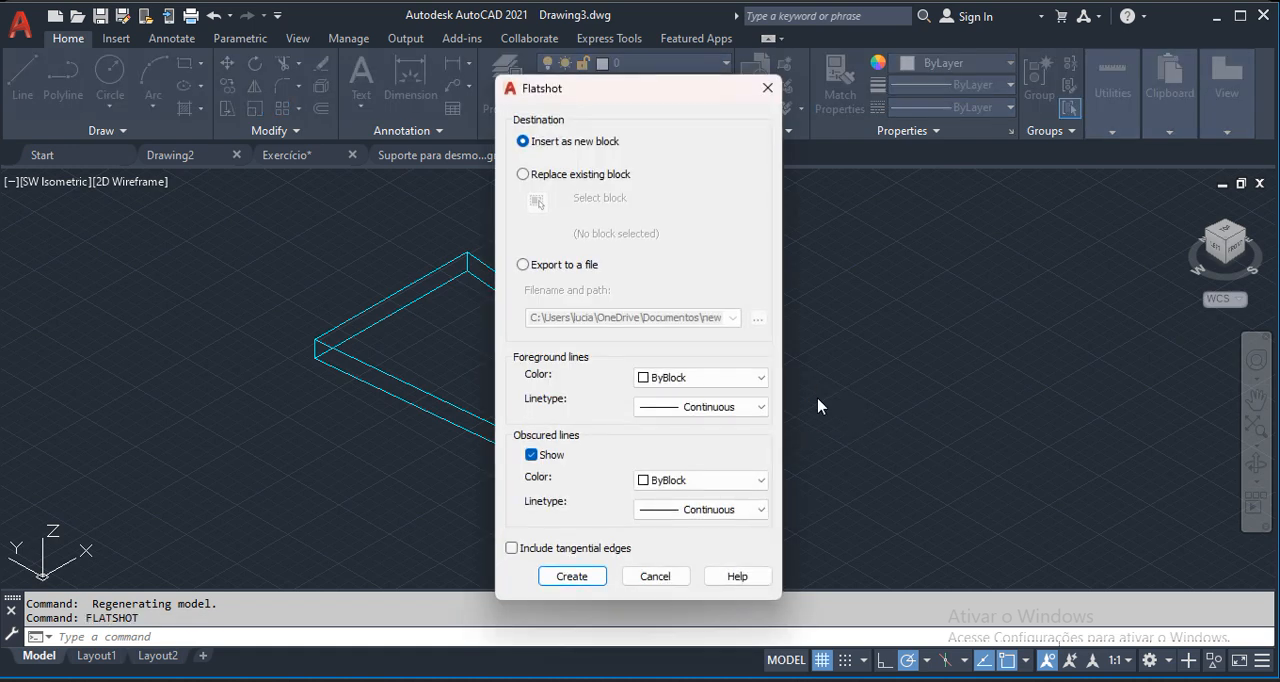
pyautogui.moveTo(646, 90); pyautogui.dragTo(994, 54)
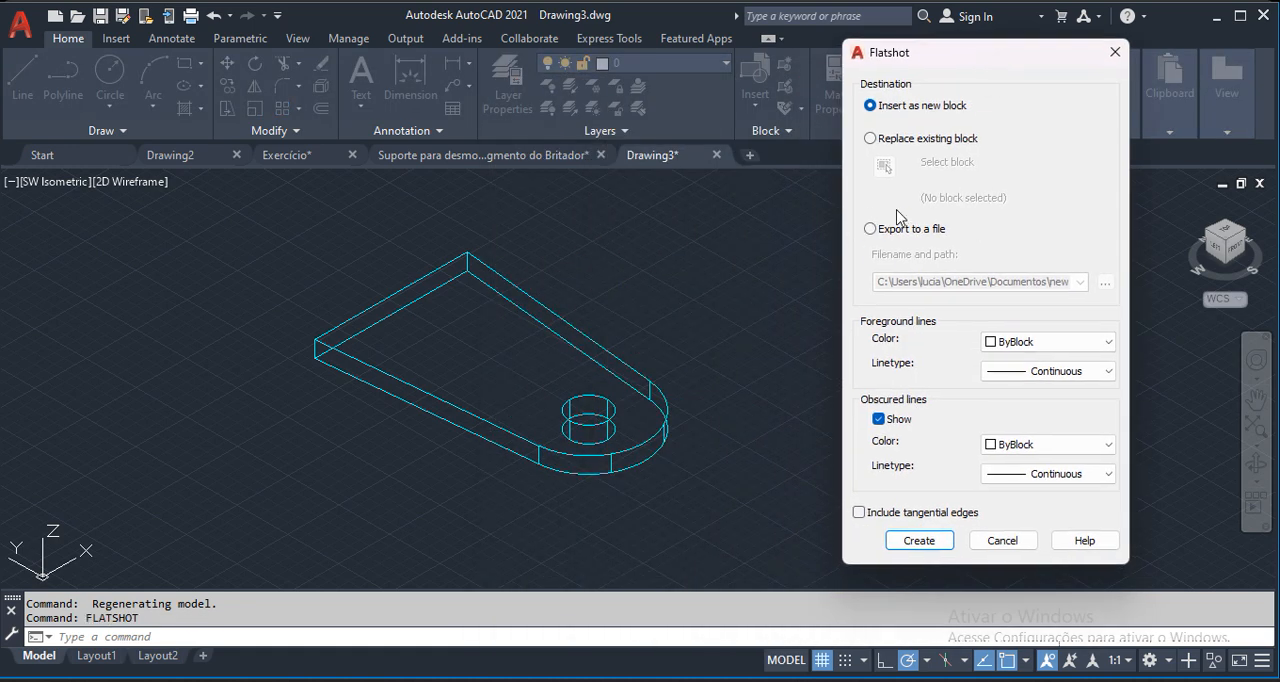
pyautogui.click(1018, 350)
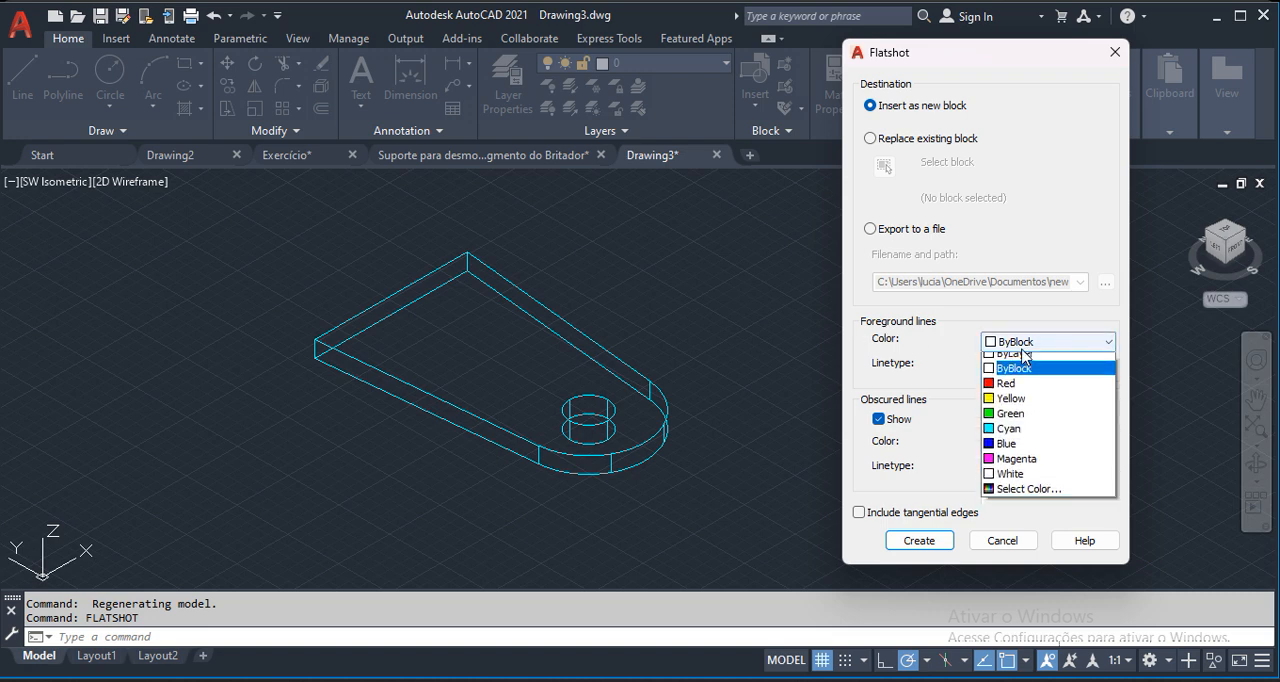
pyautogui.click(997, 440)
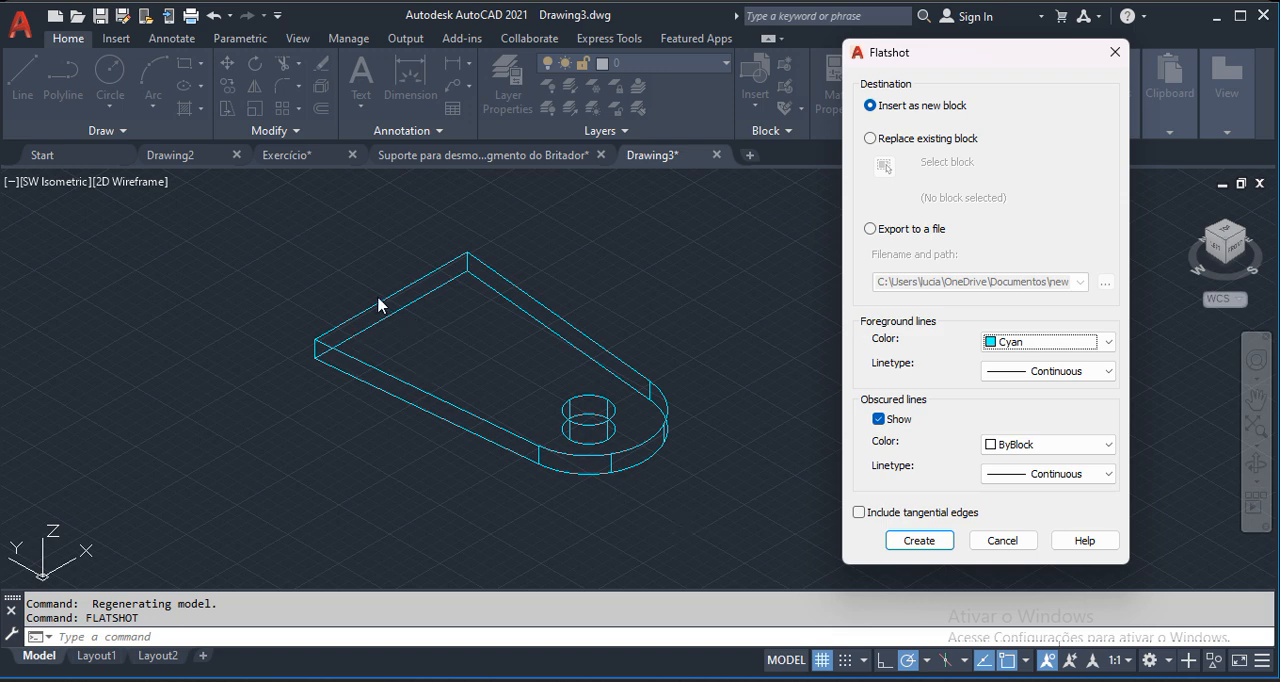
pyautogui.click(879, 420)
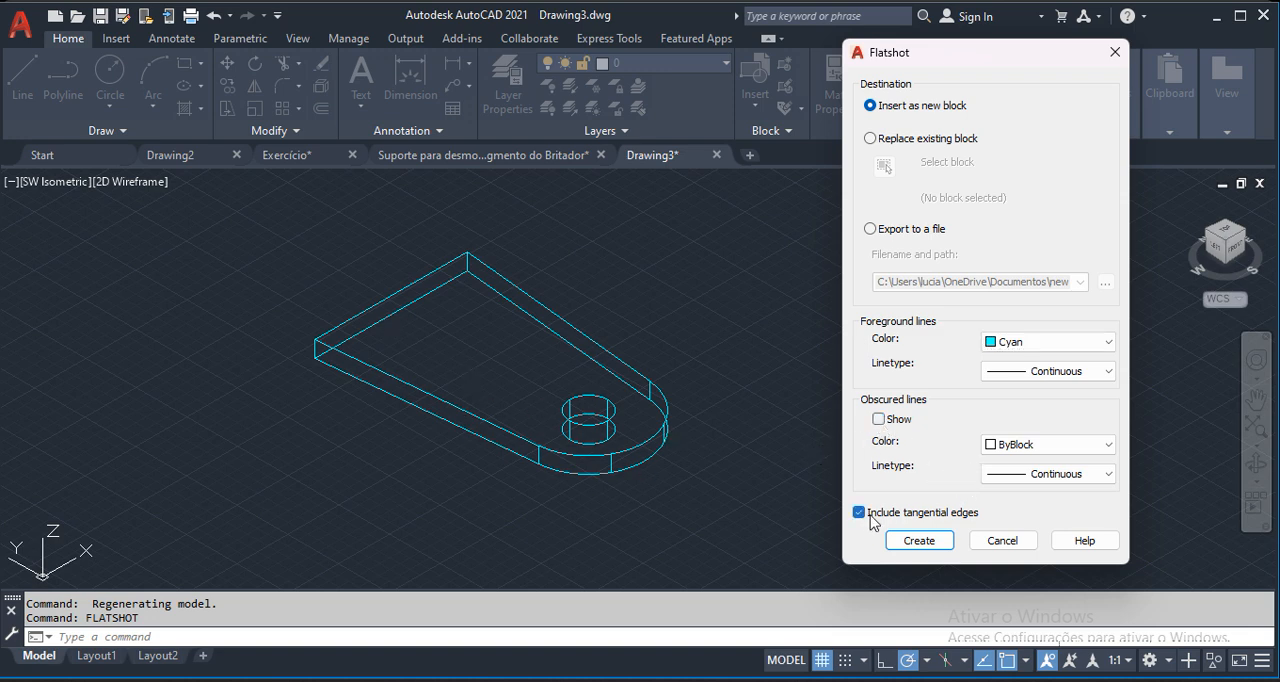
# Create the SW Isometric Flatshot block and insert it beside the plate with scale 1 and rotation 0.
pyautogui.click(914, 543)
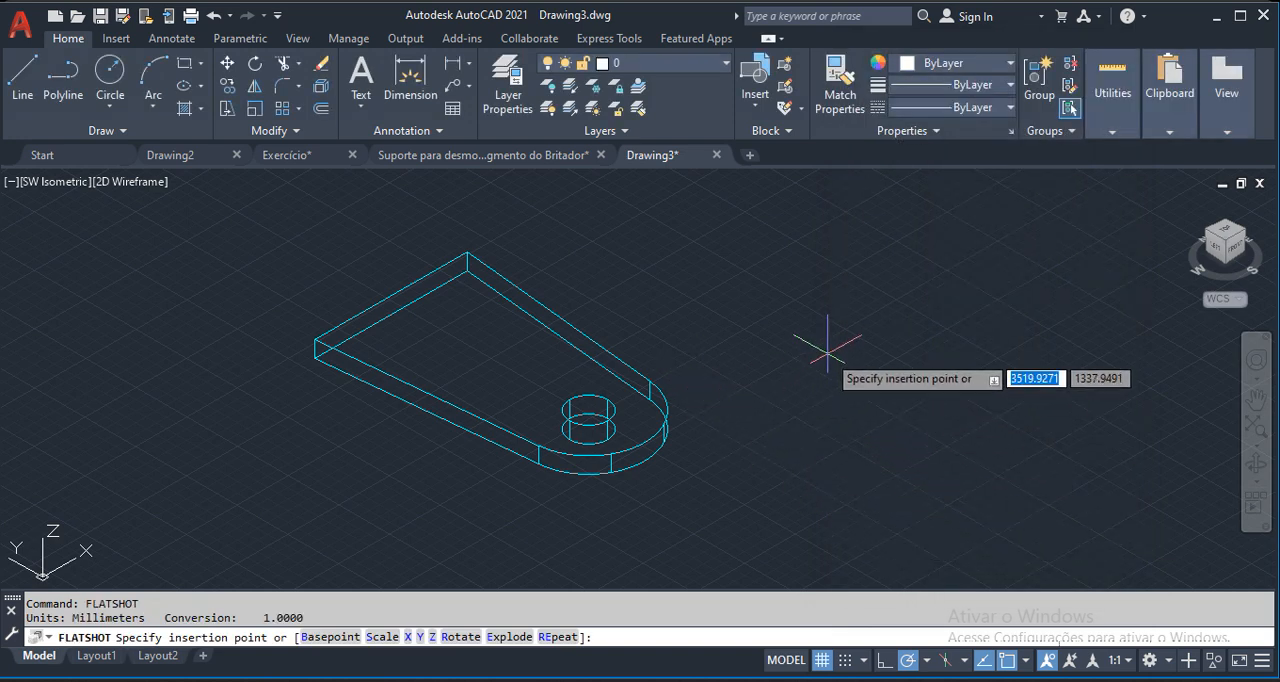
pyautogui.click(971, 380)
pyautogui.press('Return')
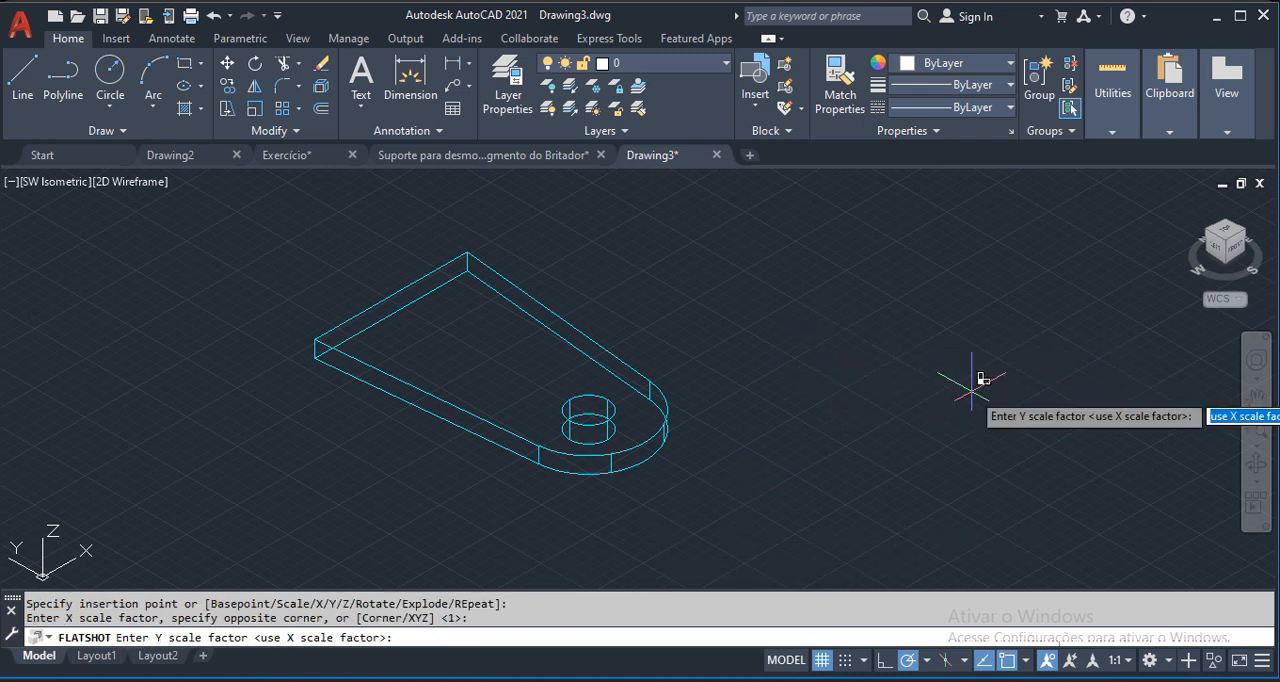
pyautogui.press('Return')
pyautogui.press('Return')
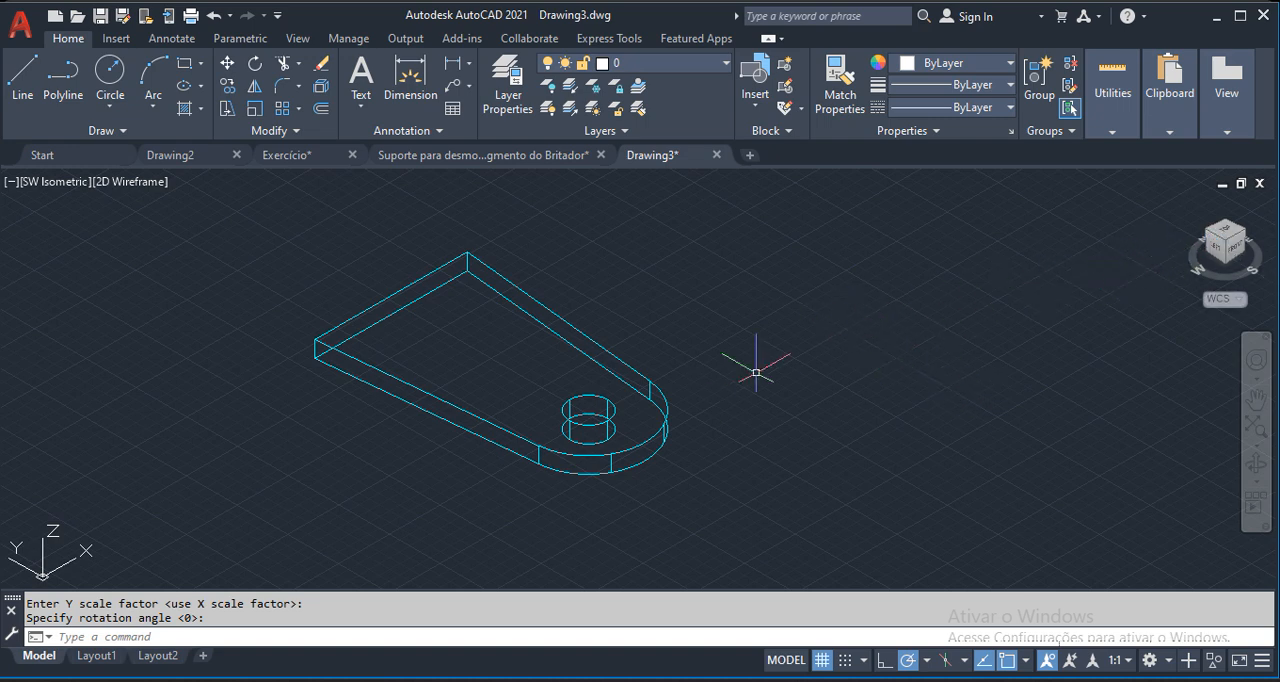
# Examine the plate and the inserted Flatshot block in Top view with north up.
pyautogui.click(1222, 235)
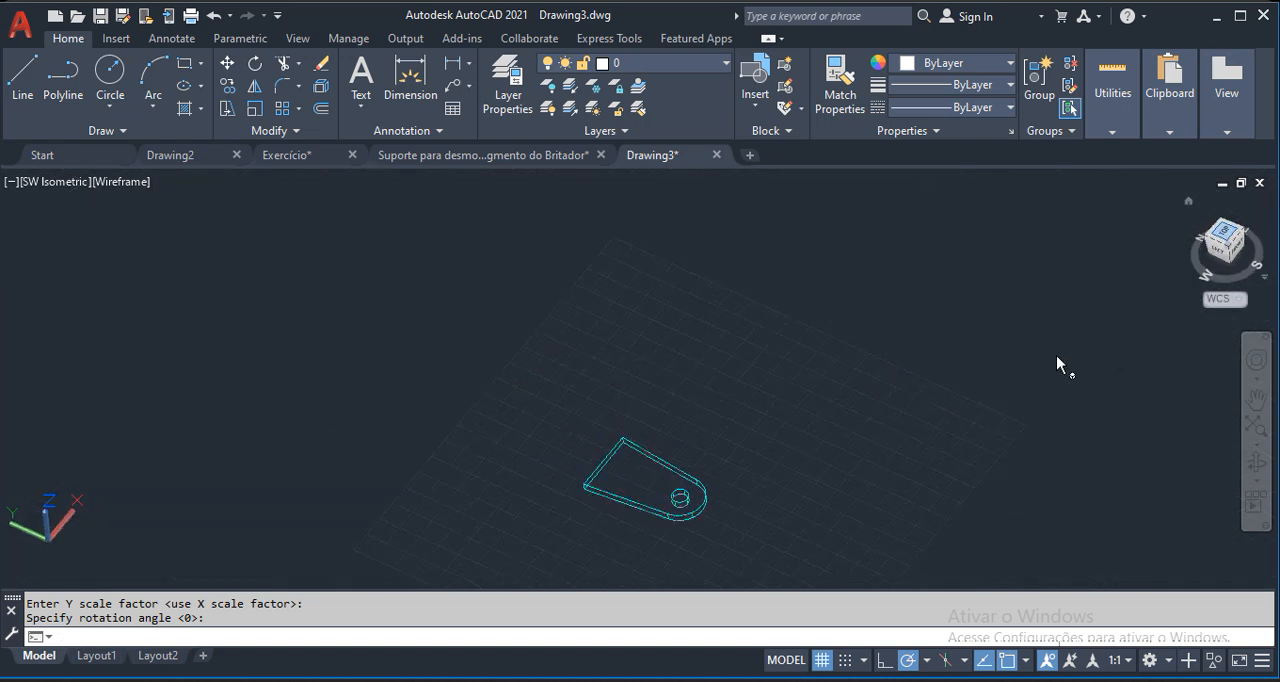
pyautogui.click(1266, 211)
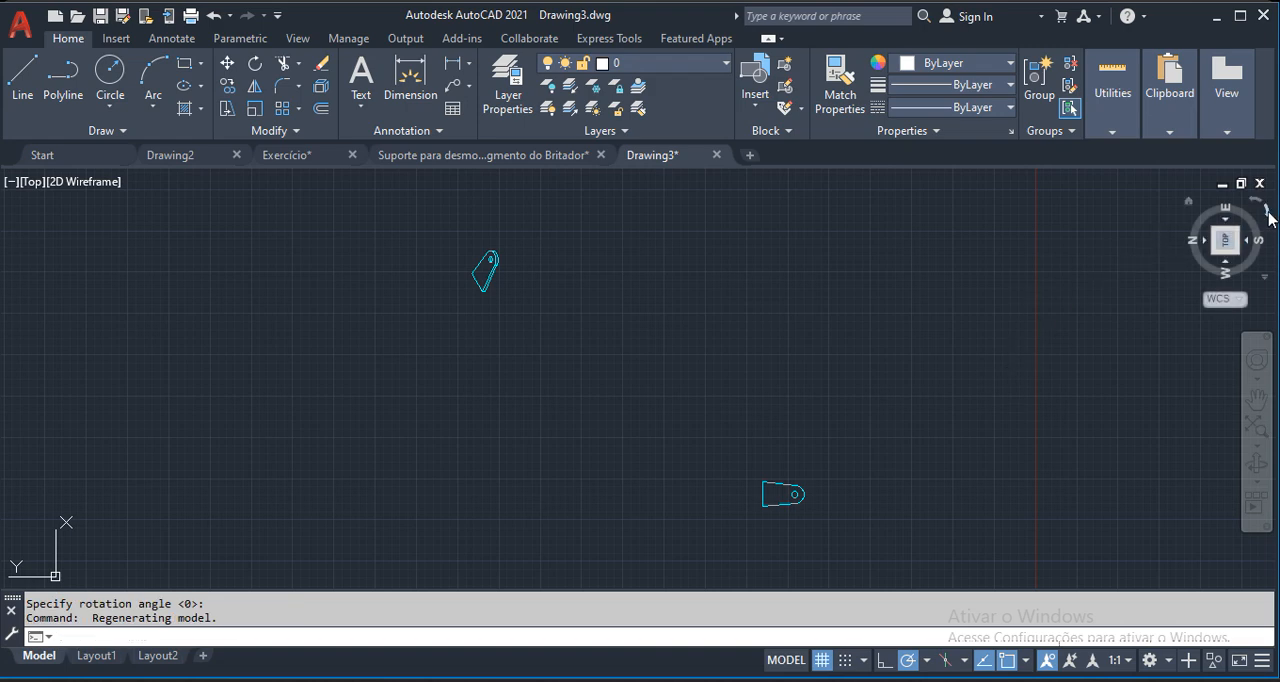
pyautogui.scroll(3, 531, 534)
pyautogui.moveTo(532, 530); pyautogui.dragTo(560, 448, button='middle')
pyautogui.click(565, 411)
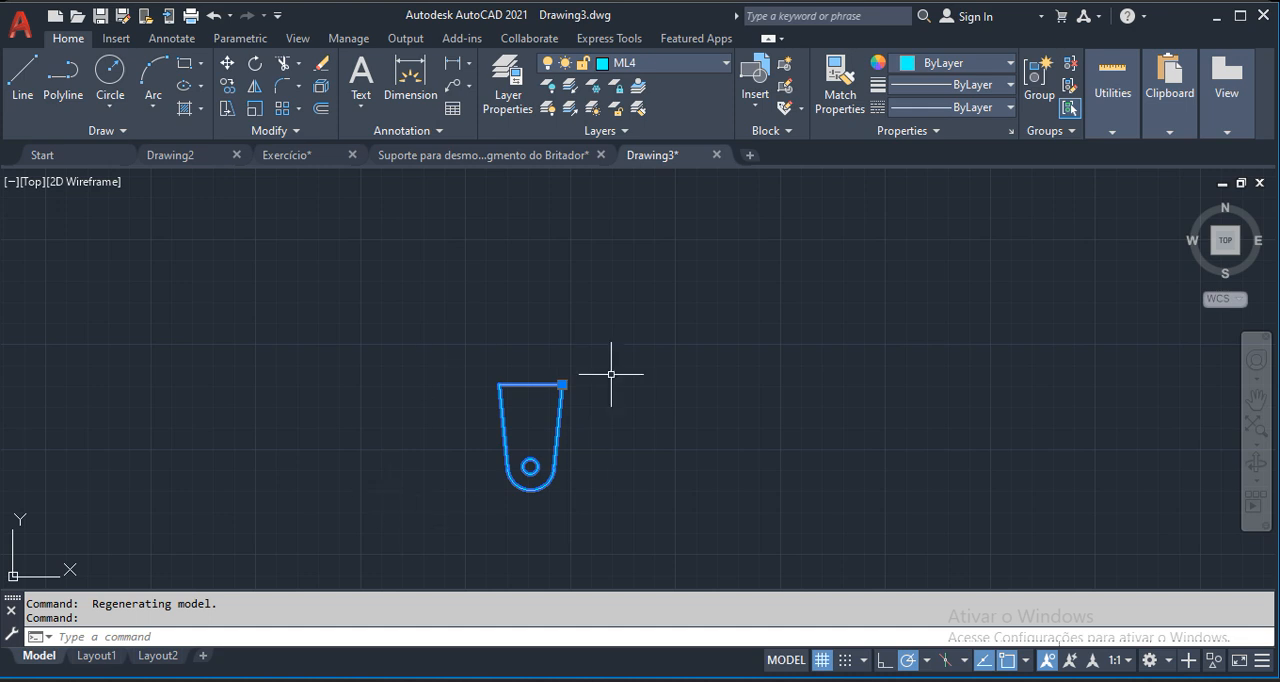
pyautogui.press('Escape')
pyautogui.scroll(-3, 660, 480)
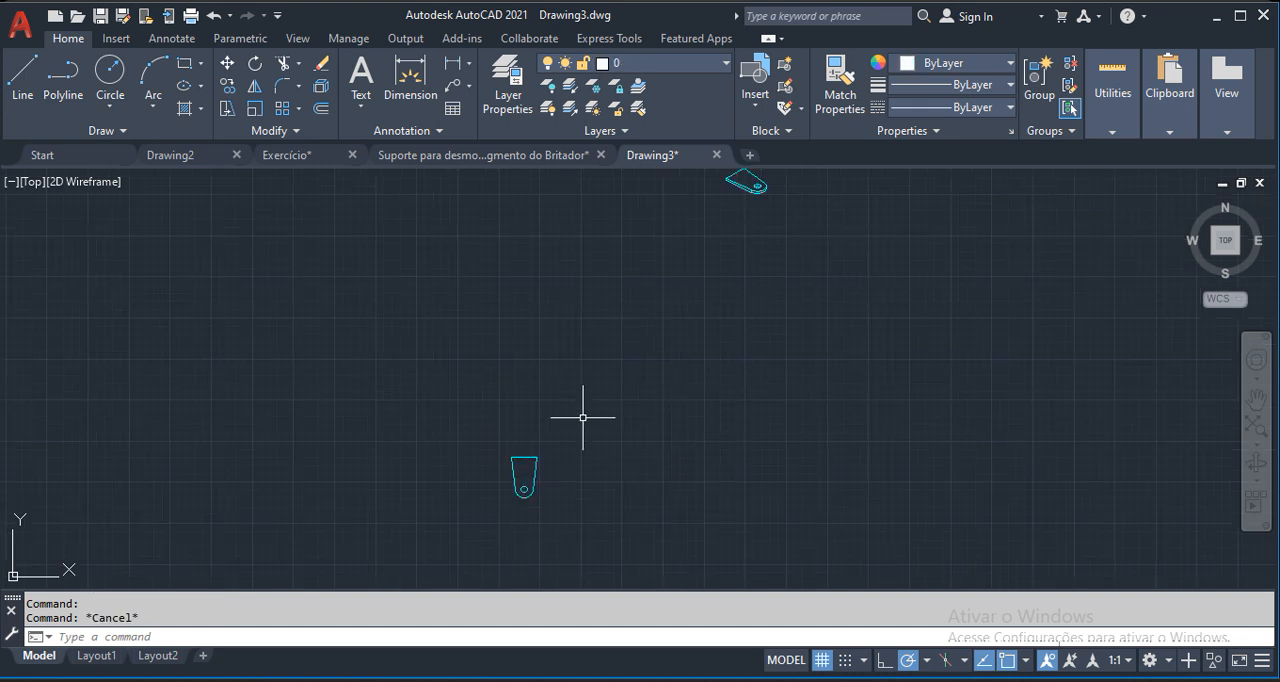
pyautogui.click(749, 186)
pyautogui.press('Escape')
# Erase the Flatshot block made from the isometric view, keeping the solid plate.
pyautogui.click(1214, 253)
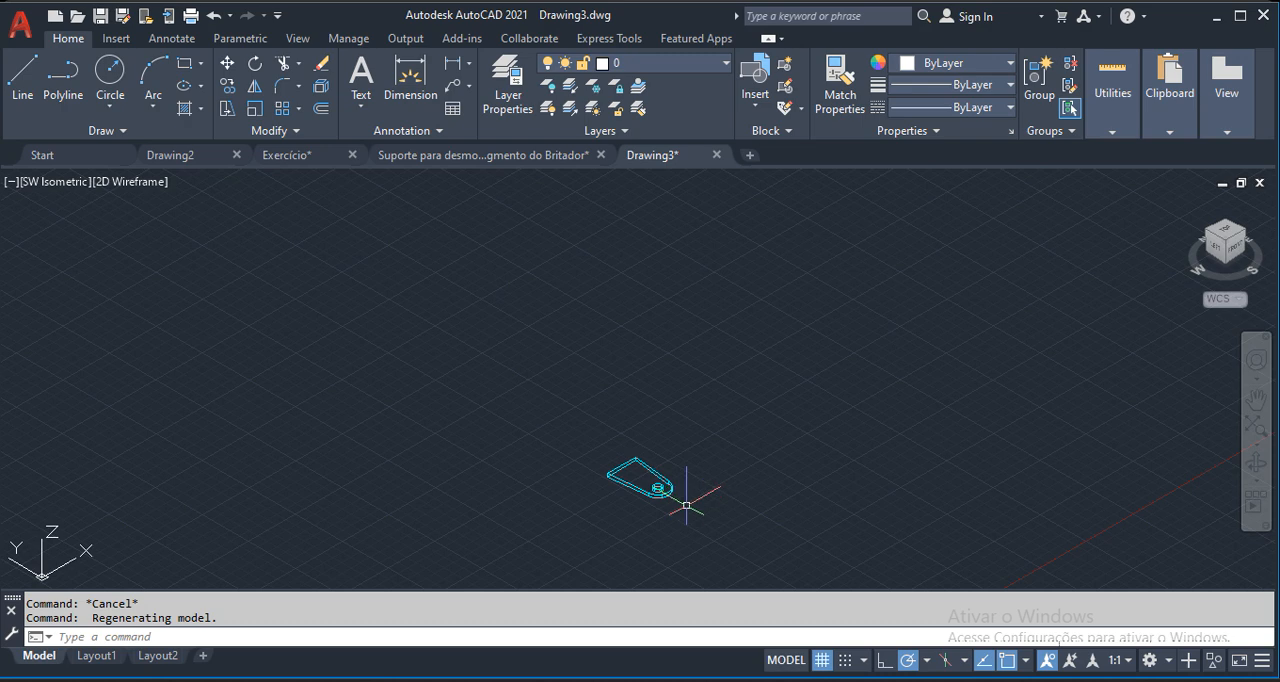
pyautogui.click(712, 240)
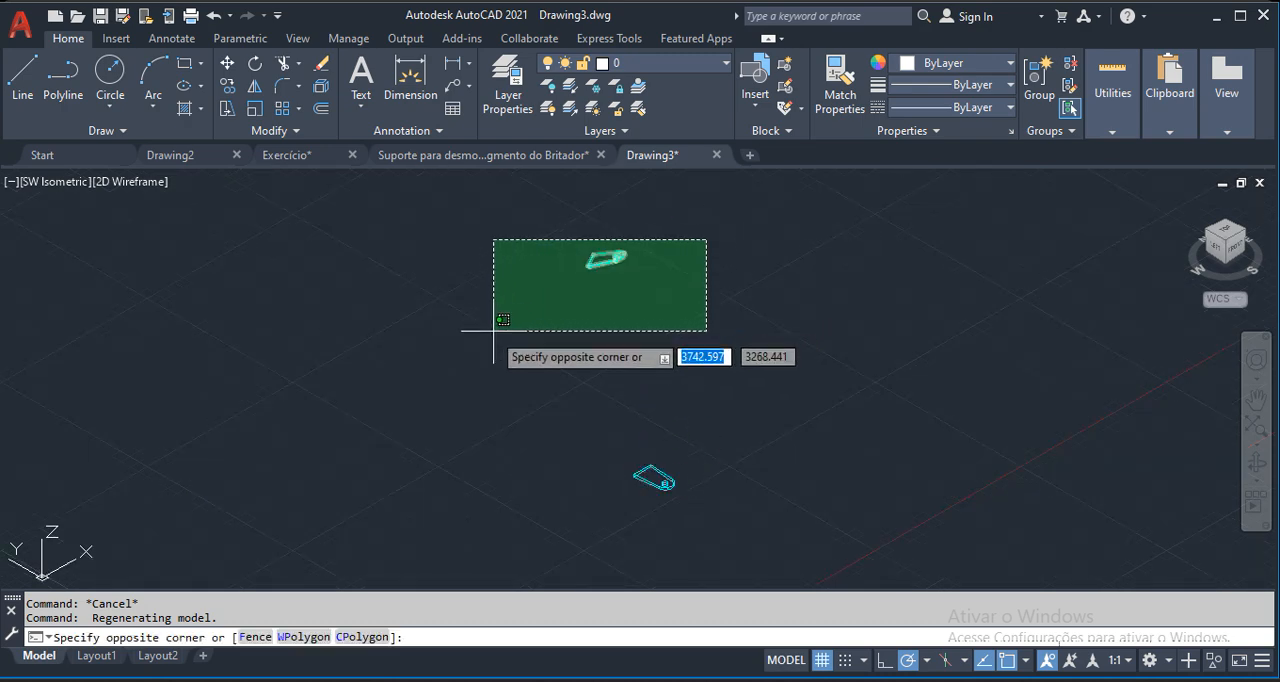
pyautogui.click(500, 322)
pyautogui.rightClick(648, 356)
pyautogui.click(672, 330)
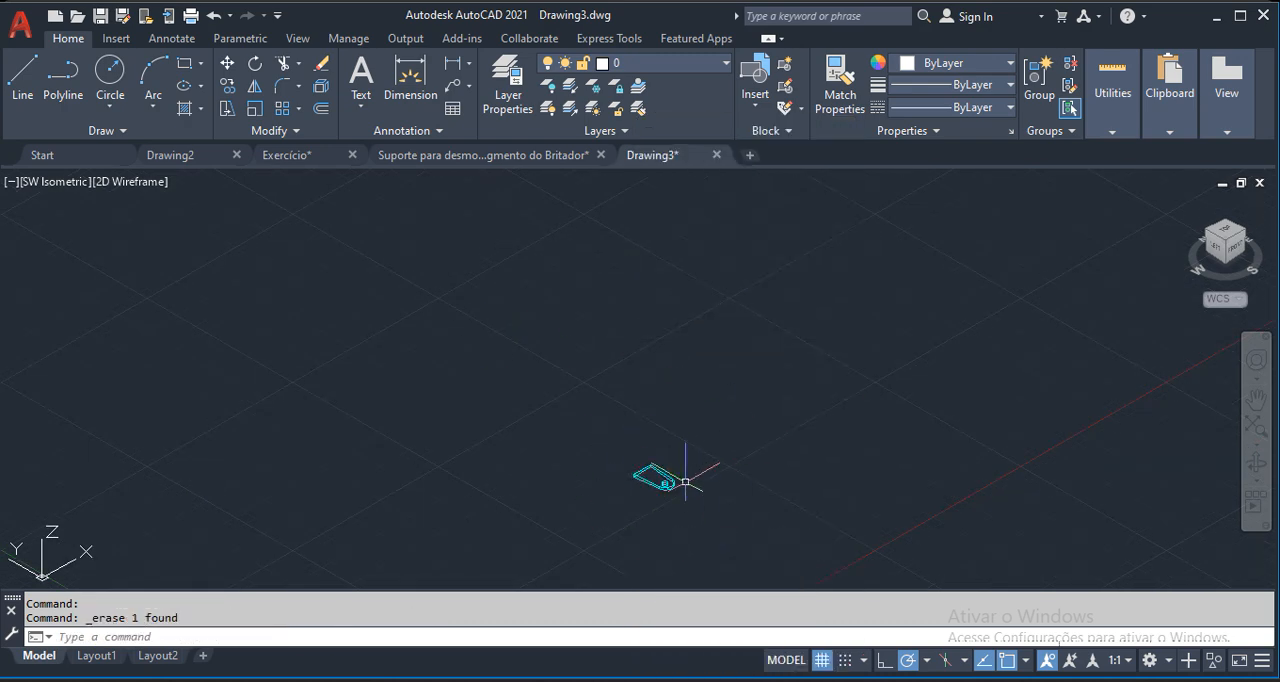
# From the Top view, create a Flatshot of the plate as a new block, inserted to its right with scale 1 and rotation 0.
pyautogui.click(1226, 231)
pyautogui.moveTo(795, 425); pyautogui.dragTo(531, 468, button='middle')
pyautogui.scroll(-2, 533, 446)
pyautogui.moveTo(633, 438); pyautogui.dragTo(534, 430, button='middle')
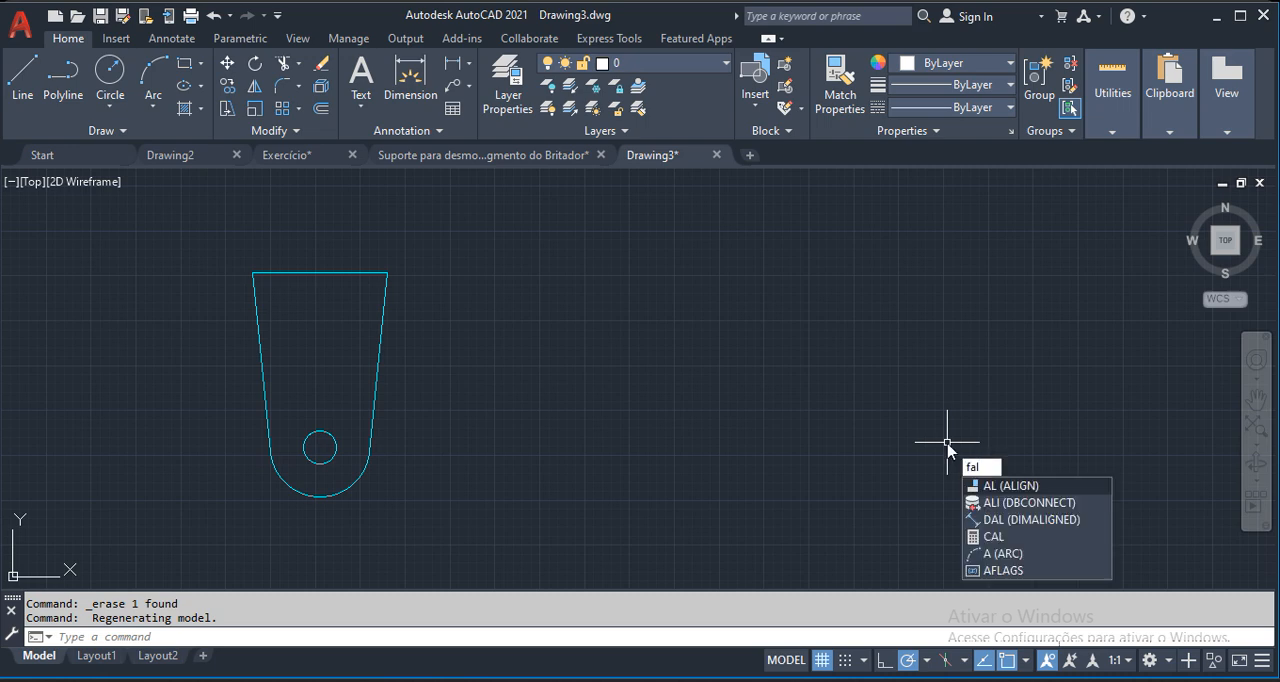
pyautogui.write('la')
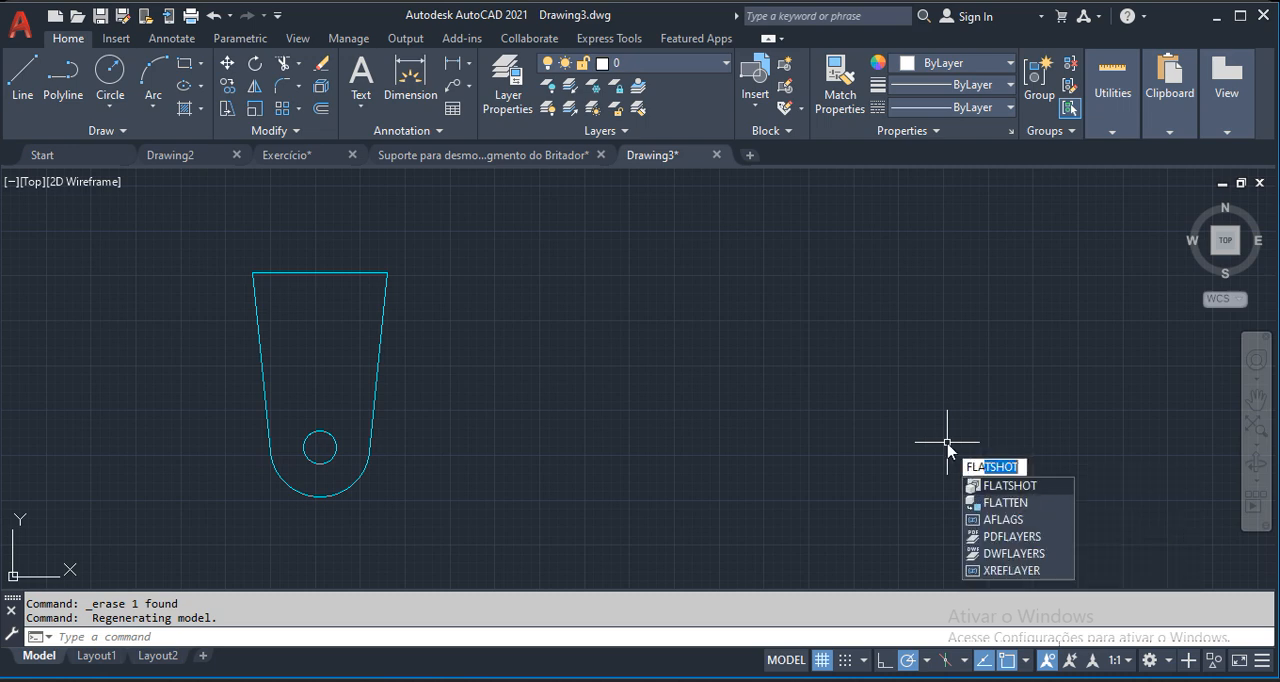
pyautogui.press('Return')
pyautogui.moveTo(595, 611)
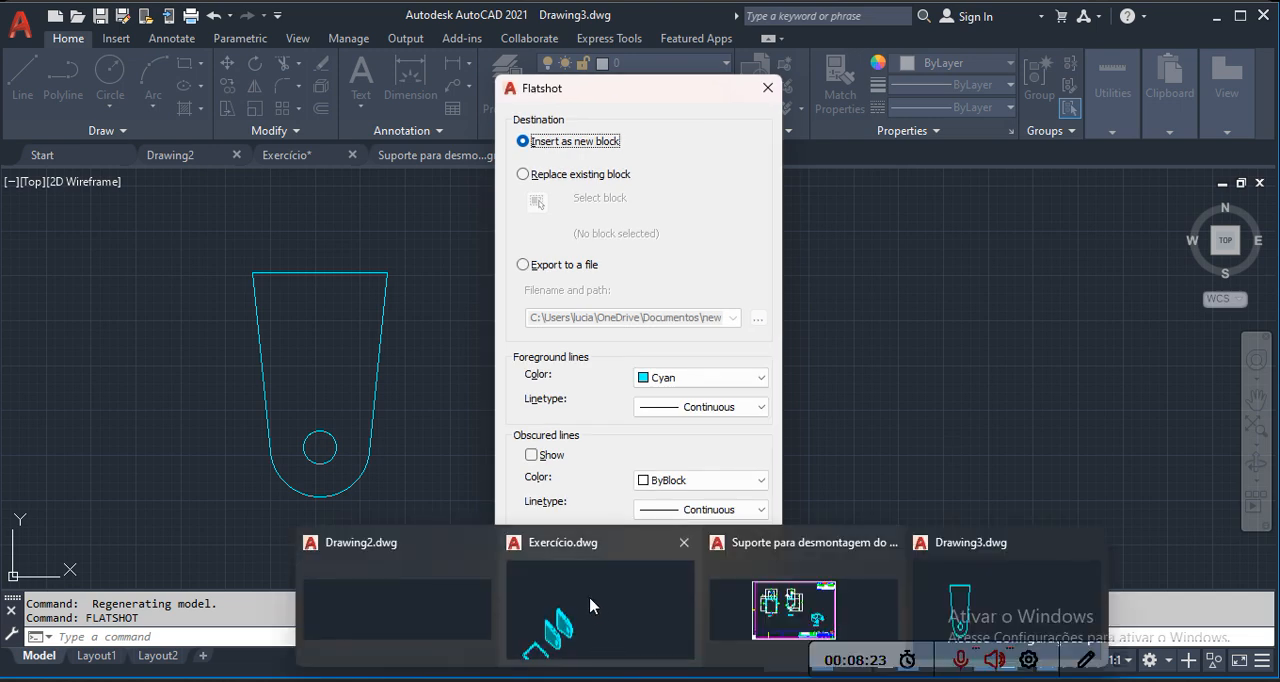
pyautogui.click(570, 576)
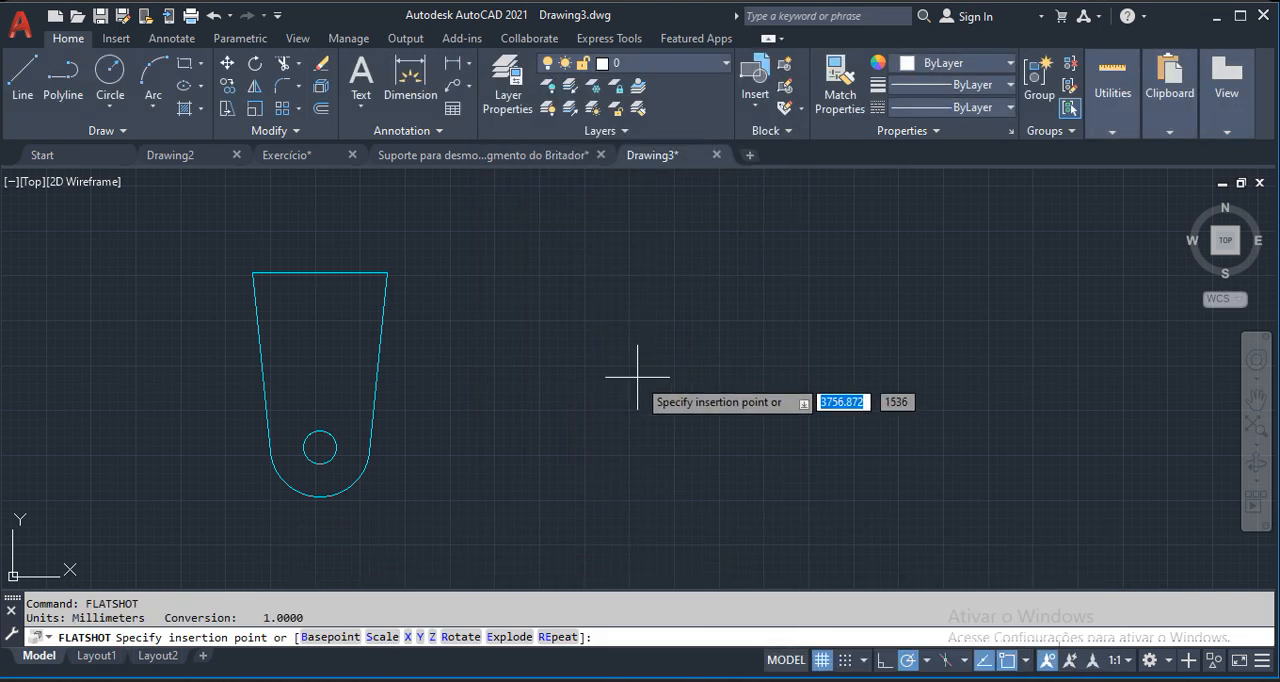
pyautogui.click(804, 411)
pyautogui.press('Return')
pyautogui.press('Return')
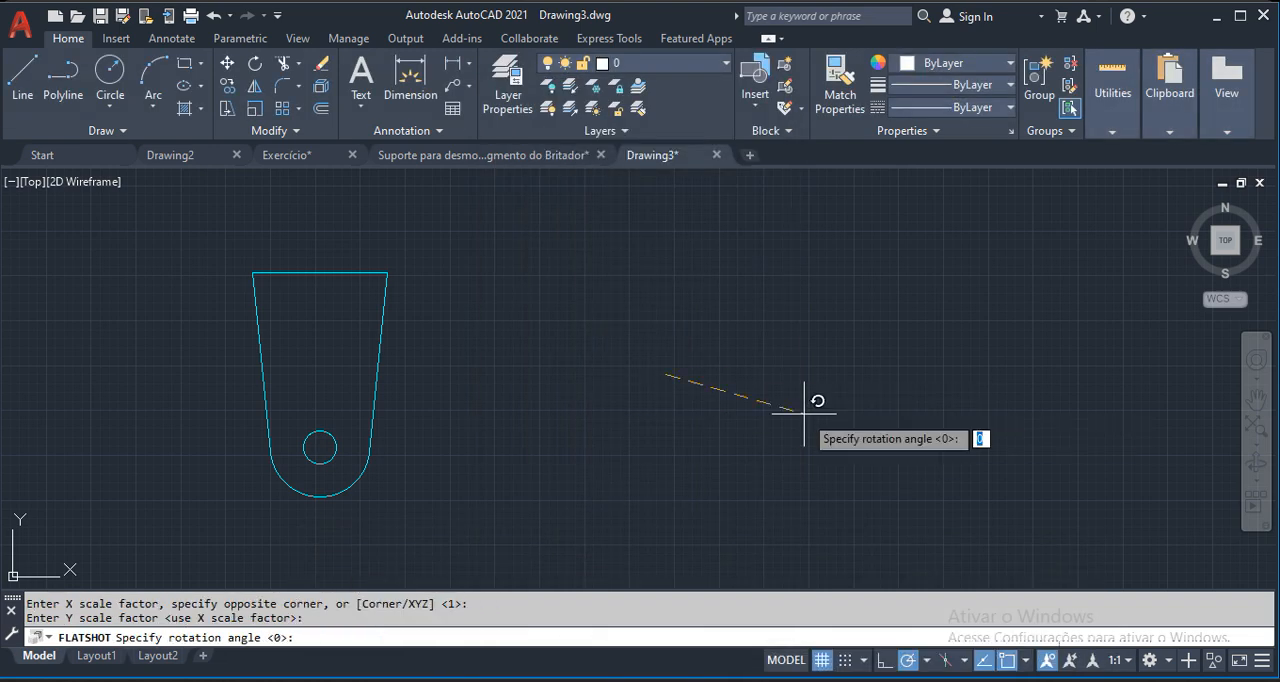
pyautogui.press('Return')
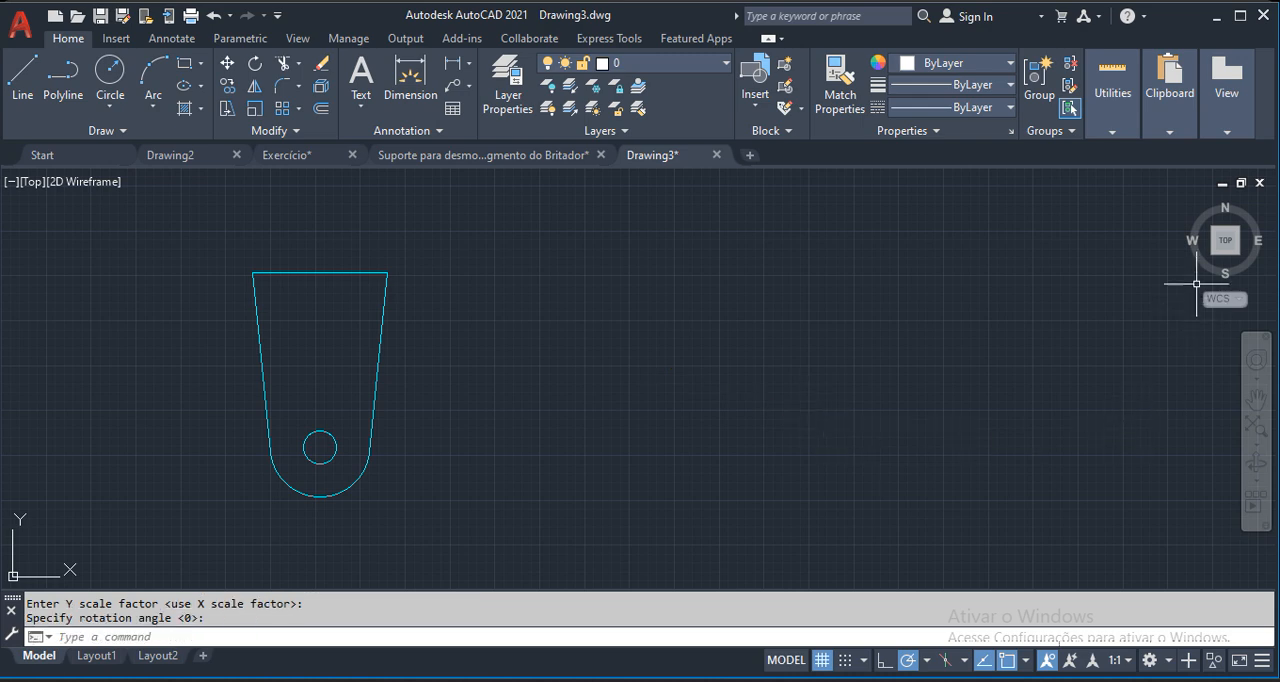
# In SW Isometric view, move the flat 2D profile block by its corner to a spot close to the solid plate.
pyautogui.click(1215, 260)
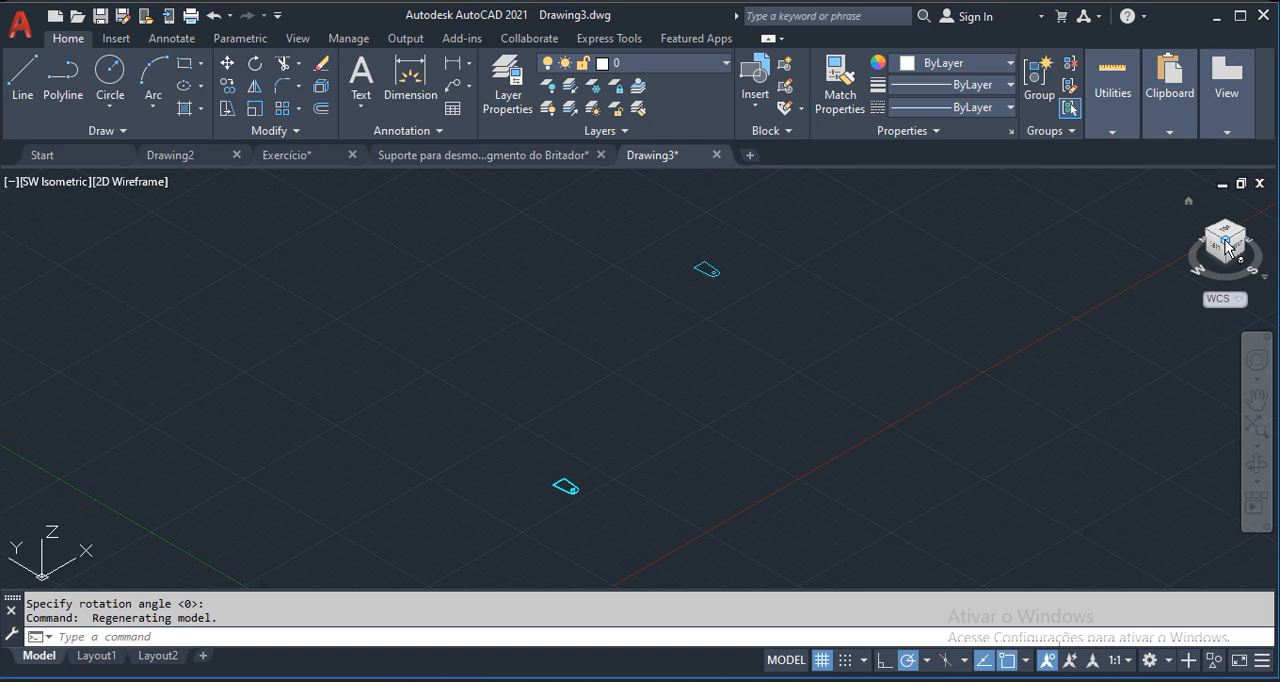
pyautogui.scroll(6, 737, 260)
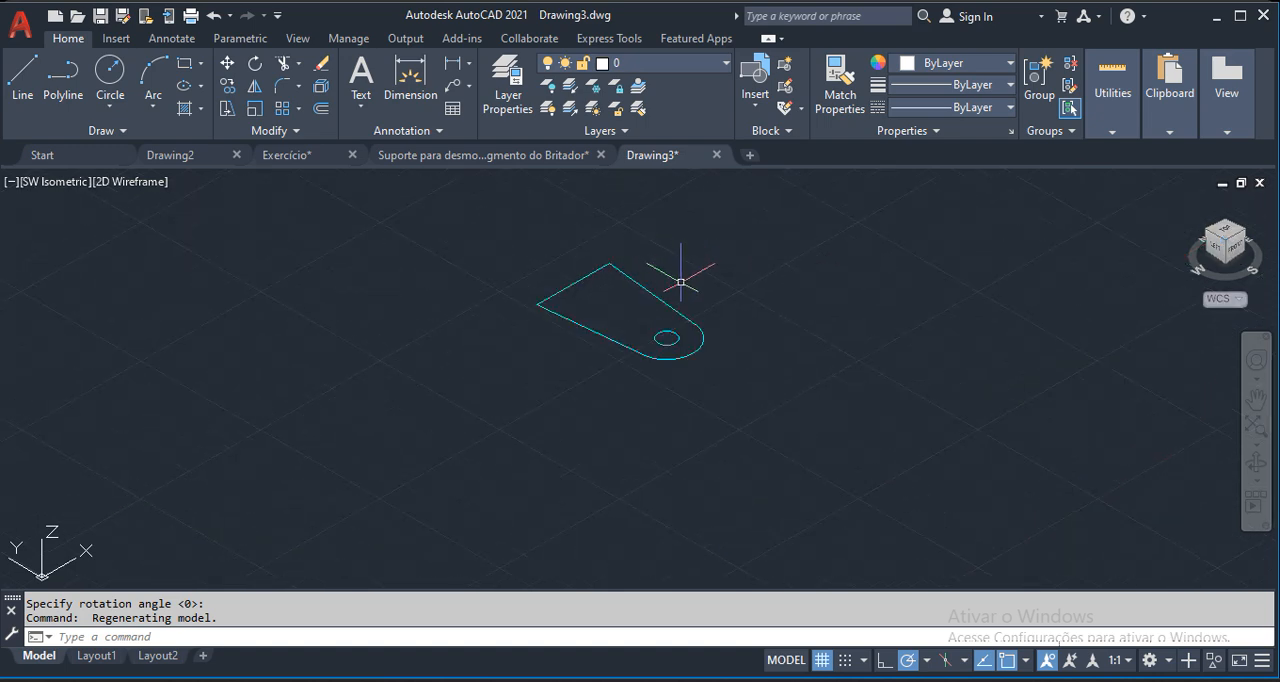
pyautogui.scroll(-4, 706, 287)
pyautogui.write('m')
pyautogui.press('Return')
pyautogui.click(751, 237)
pyautogui.click(560, 340)
pyautogui.press('Return')
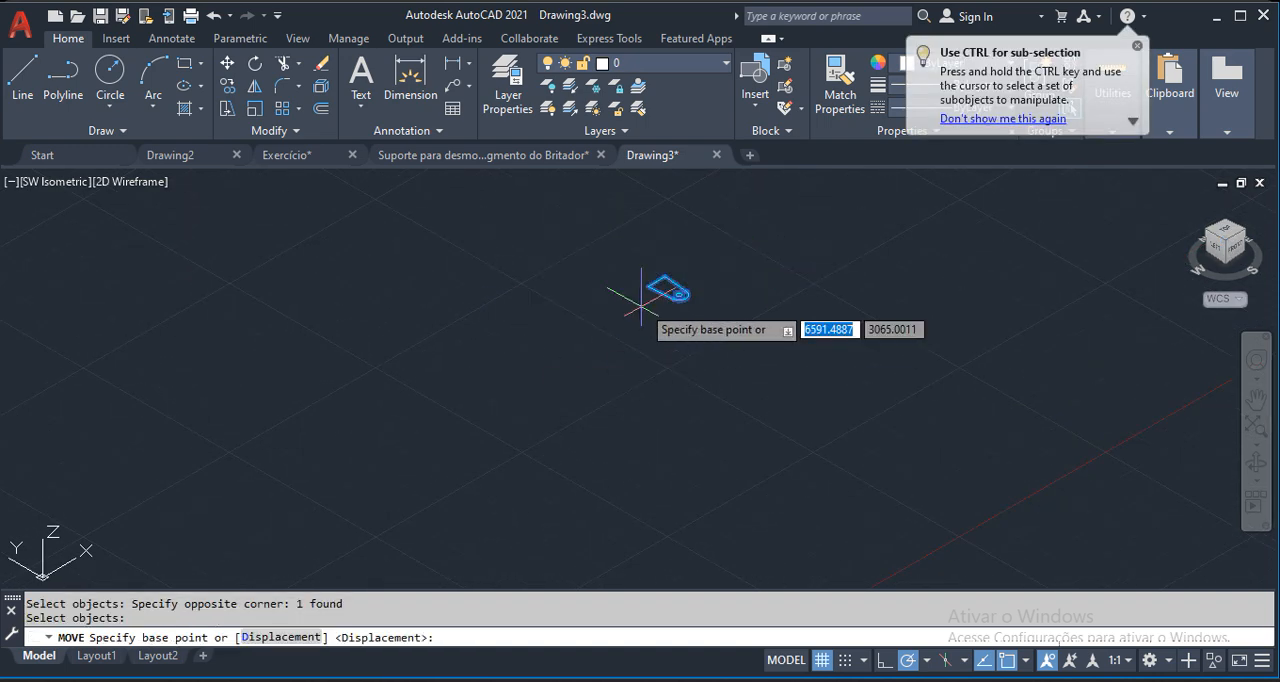
pyautogui.click(647, 288)
pyautogui.scroll(-2, 479, 474)
pyautogui.moveTo(471, 493); pyautogui.dragTo(571, 285, button='middle')
pyautogui.scroll(5, 583, 350)
pyautogui.click(579, 355)
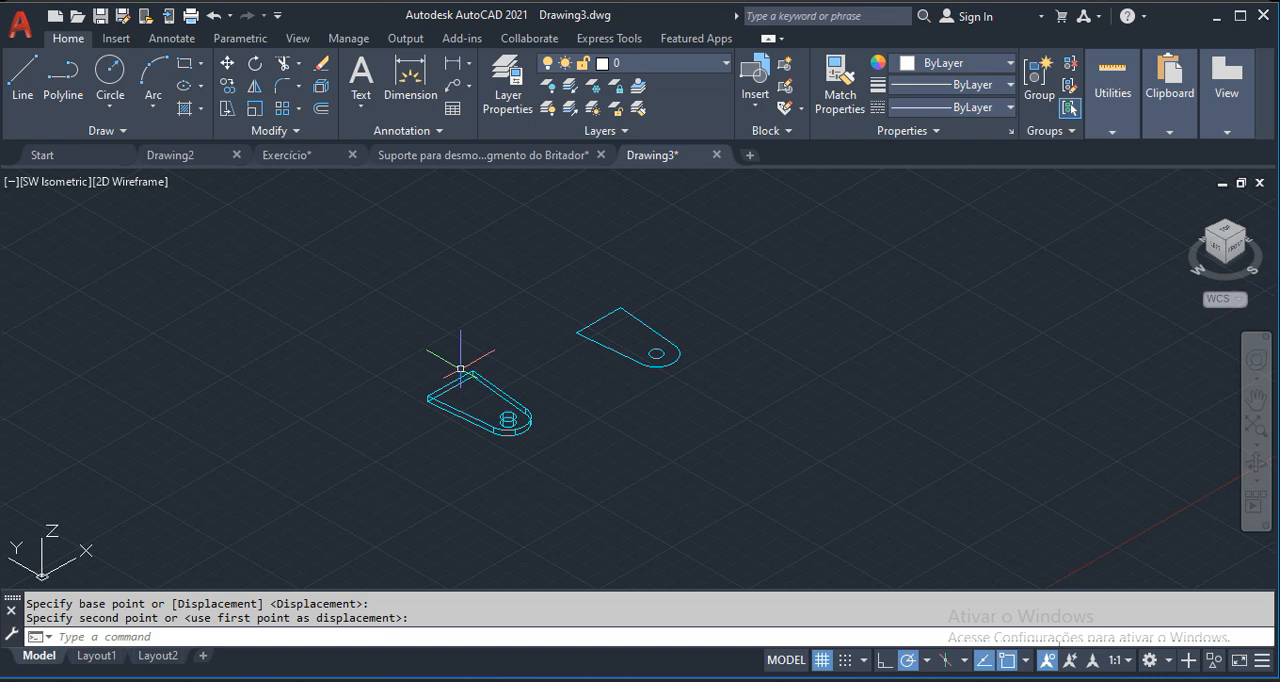
# Cut the flat profile block and paste it into Exercício.dwg in Top view, beyond the two holed plates, then return to SW Isometric.
pyautogui.click(700, 314)
pyautogui.click(623, 443)
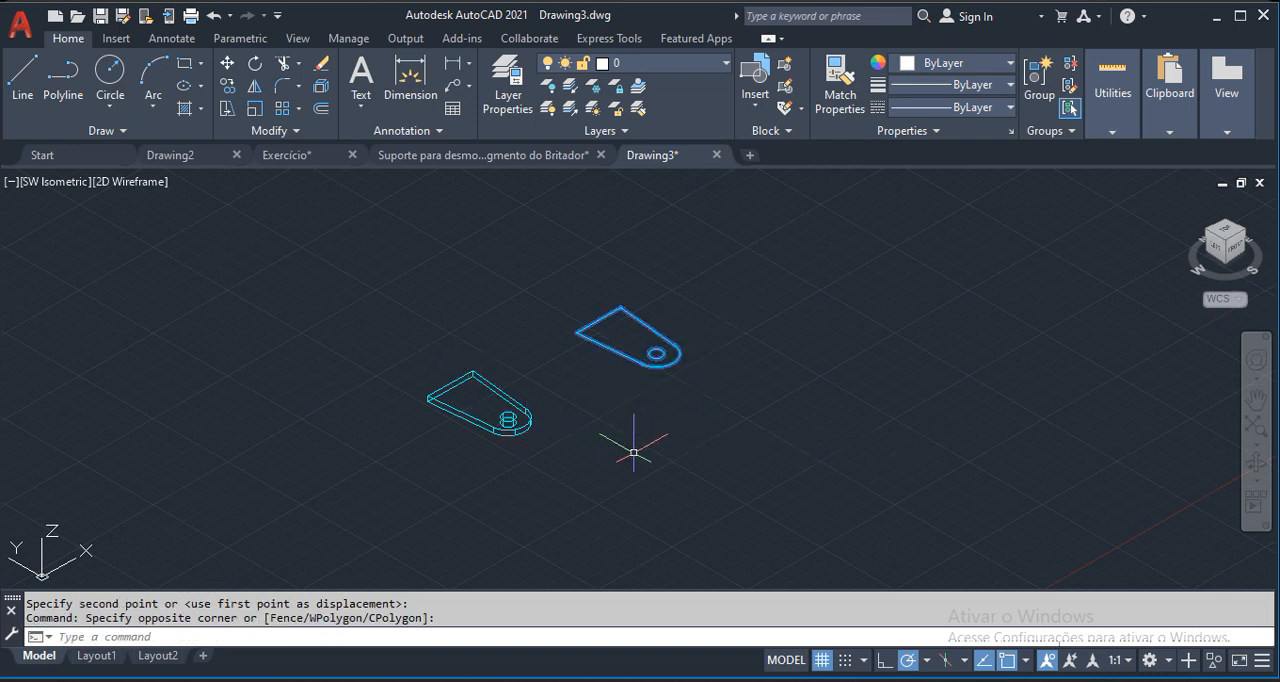
pyautogui.hotkey('ctrl', 'x')
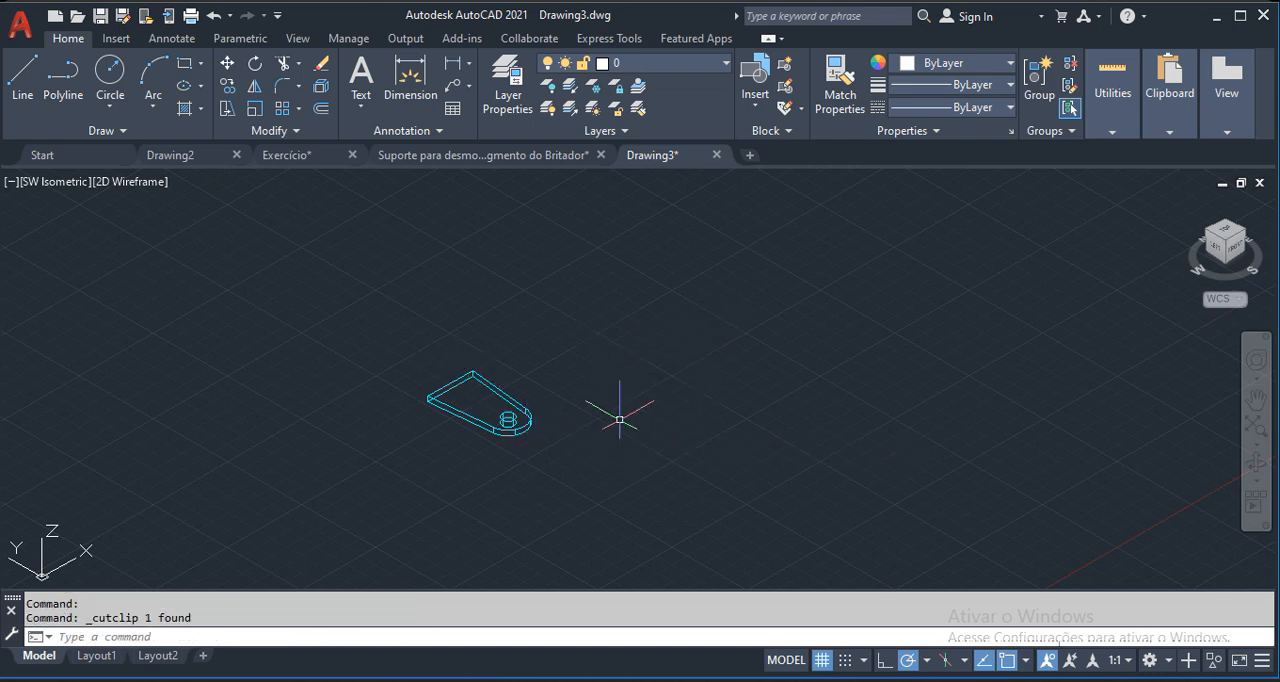
pyautogui.click(287, 155)
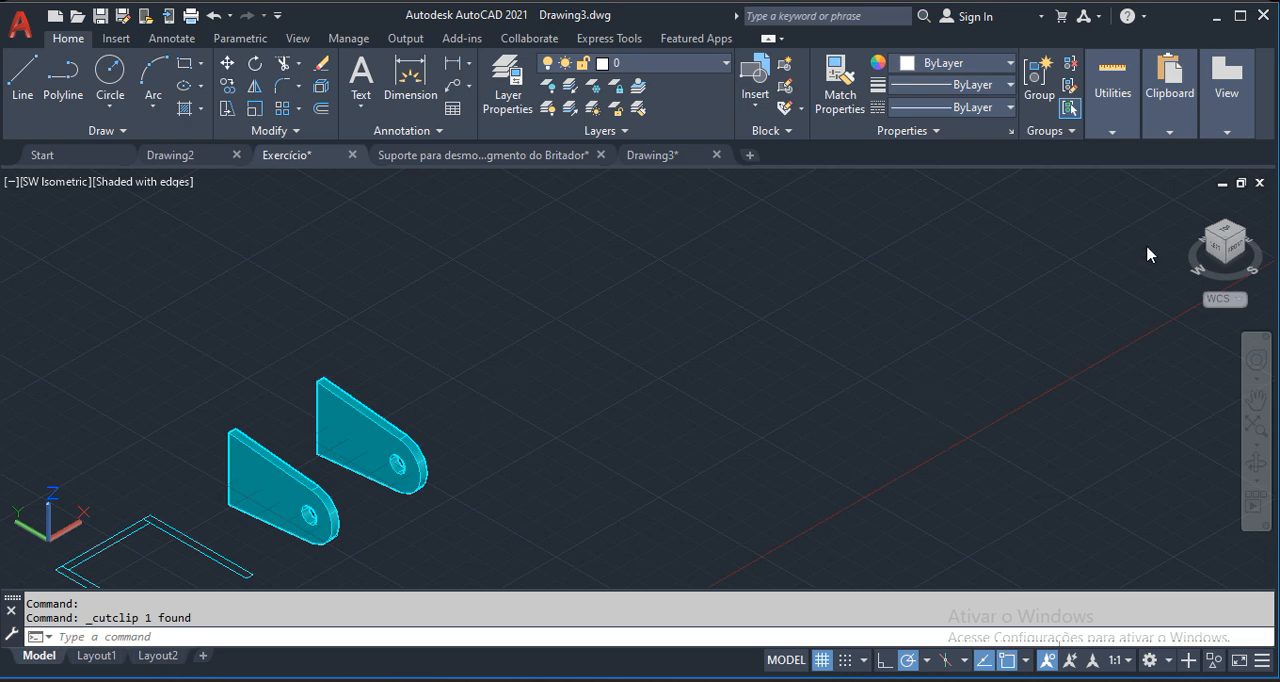
pyautogui.click(1230, 234)
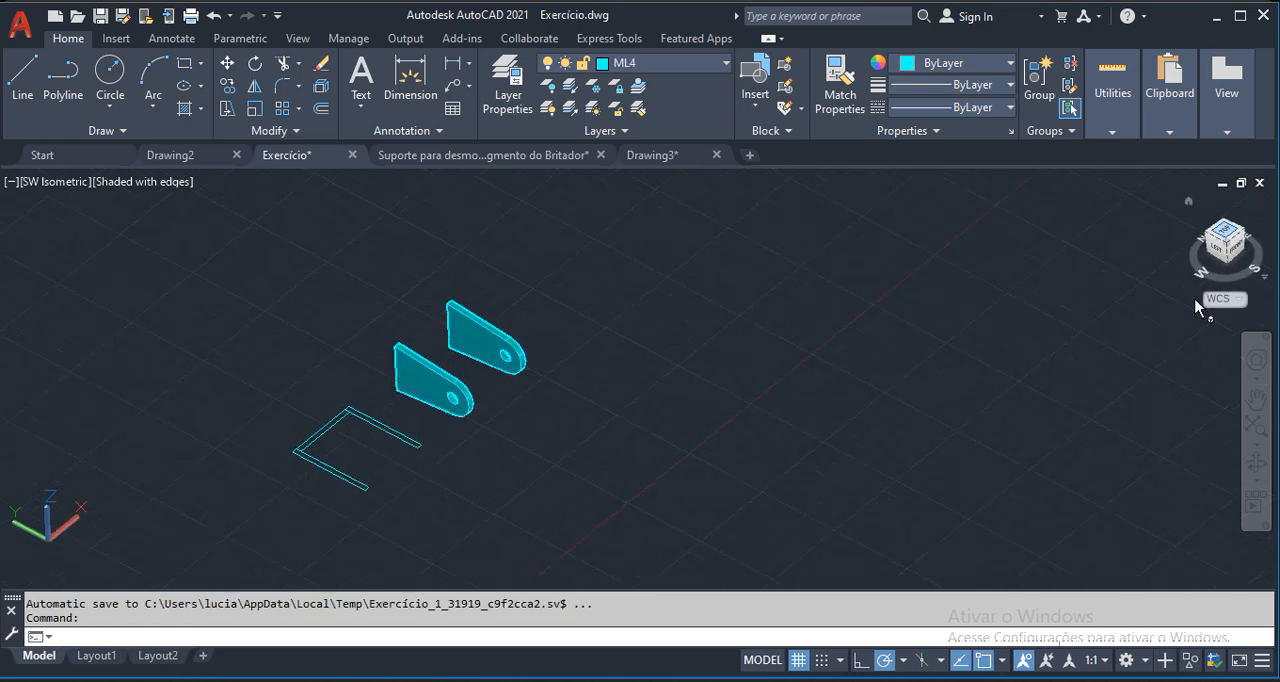
pyautogui.click(1265, 216)
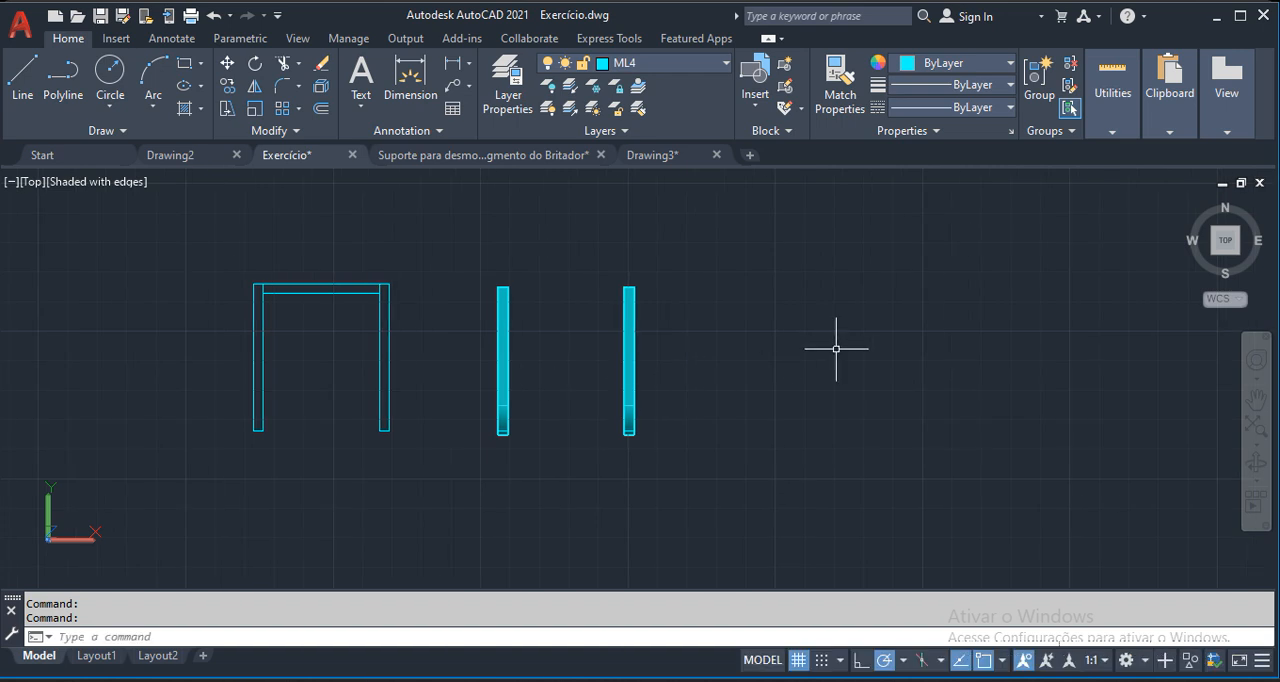
pyautogui.hotkey('ctrl', 'v')
pyautogui.click(731, 351)
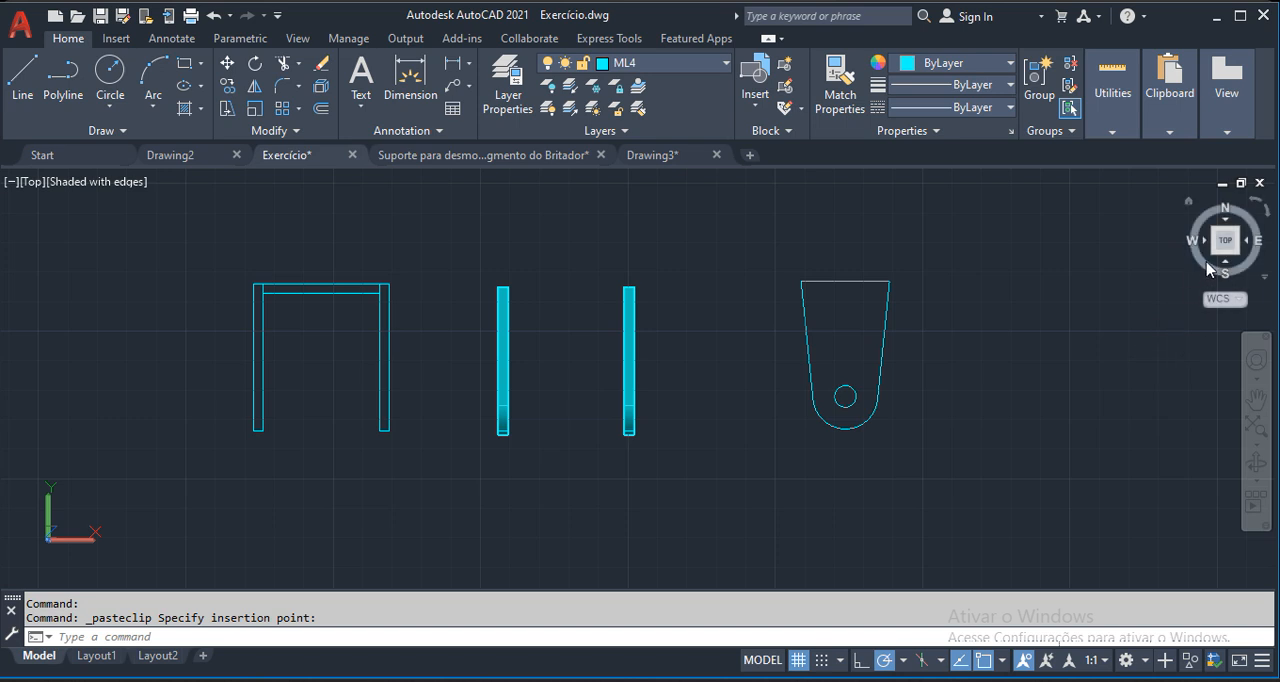
pyautogui.click(1215, 258)
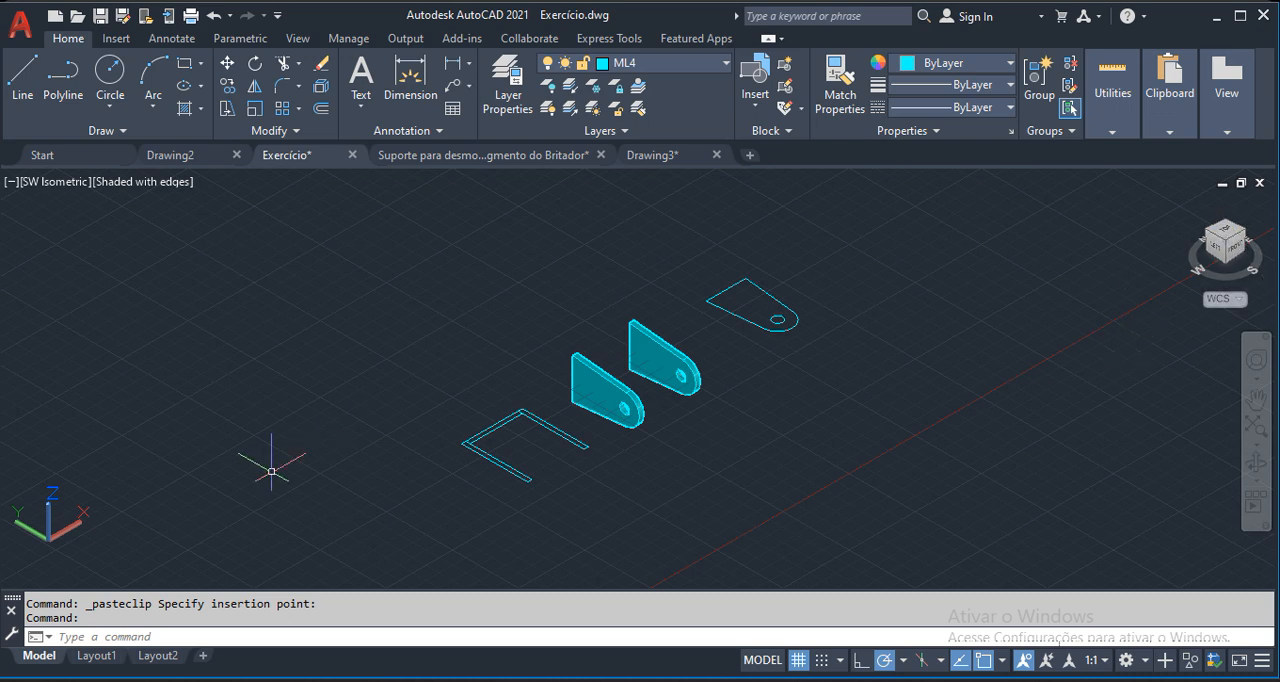
pyautogui.click(650, 428)
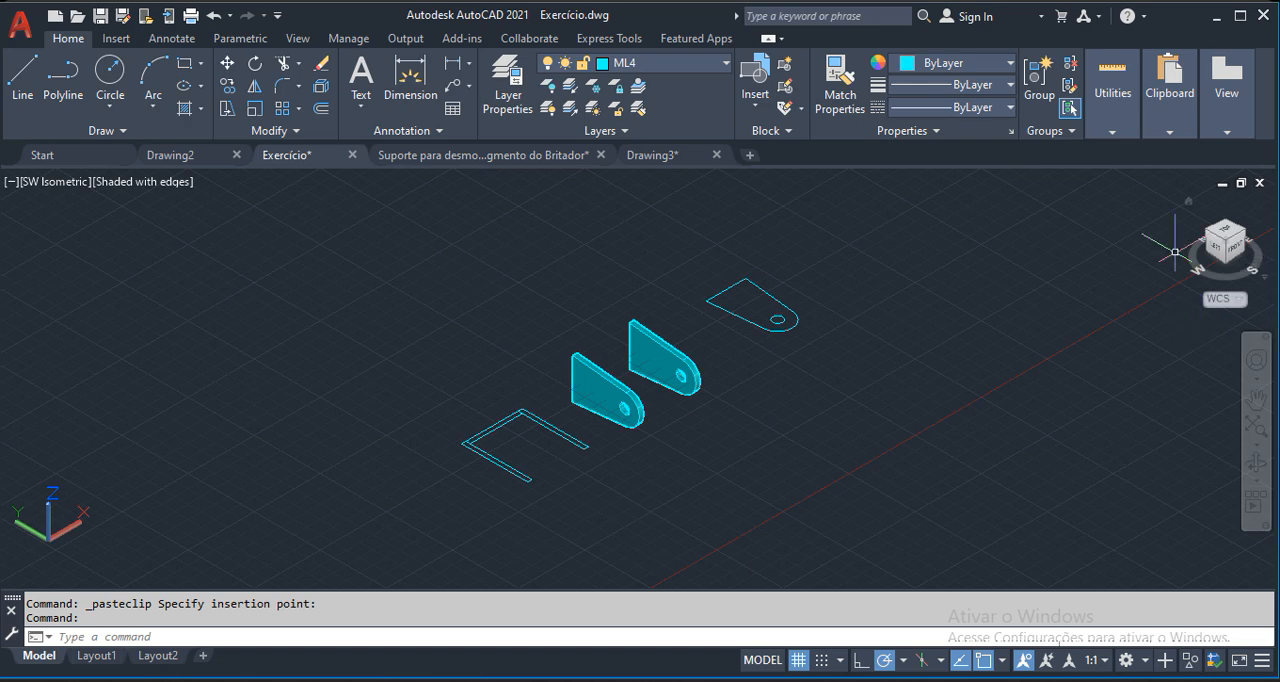
pyautogui.click(47, 184)
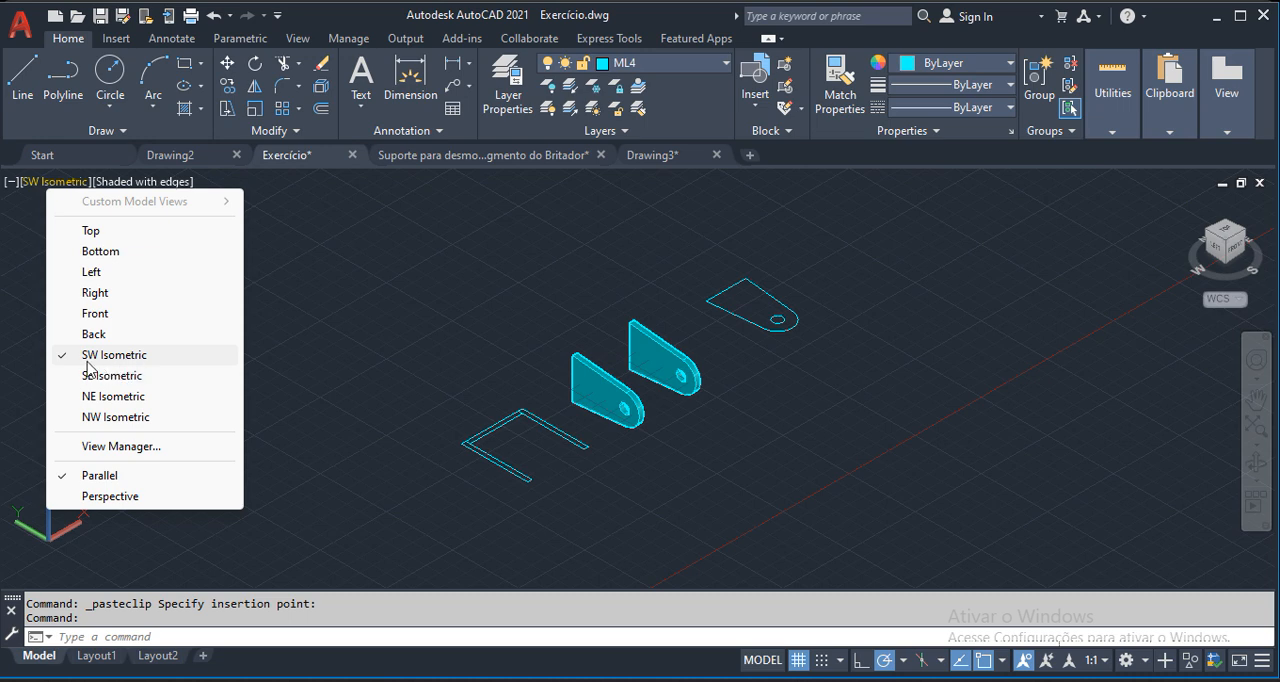
pyautogui.click(392, 294)
pyautogui.click(420, 240)
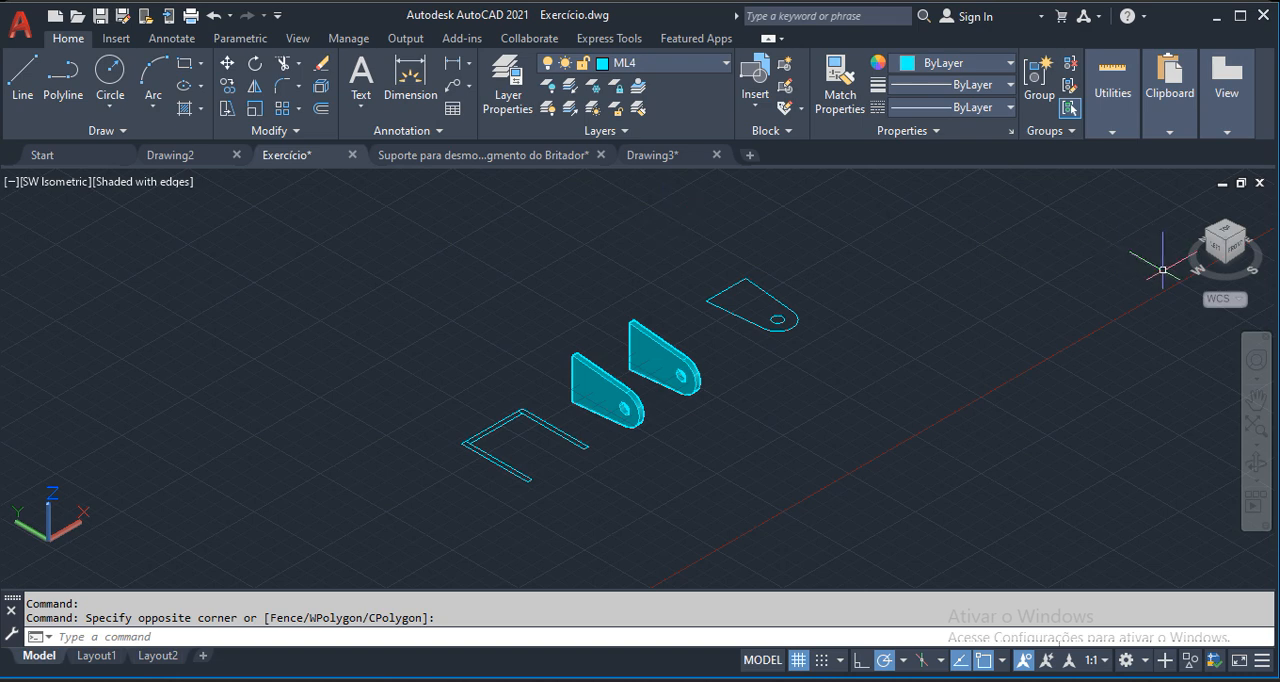
# Turn the ViewCube off and back on, and orient the model to the Top view.
pyautogui.click(300, 40)
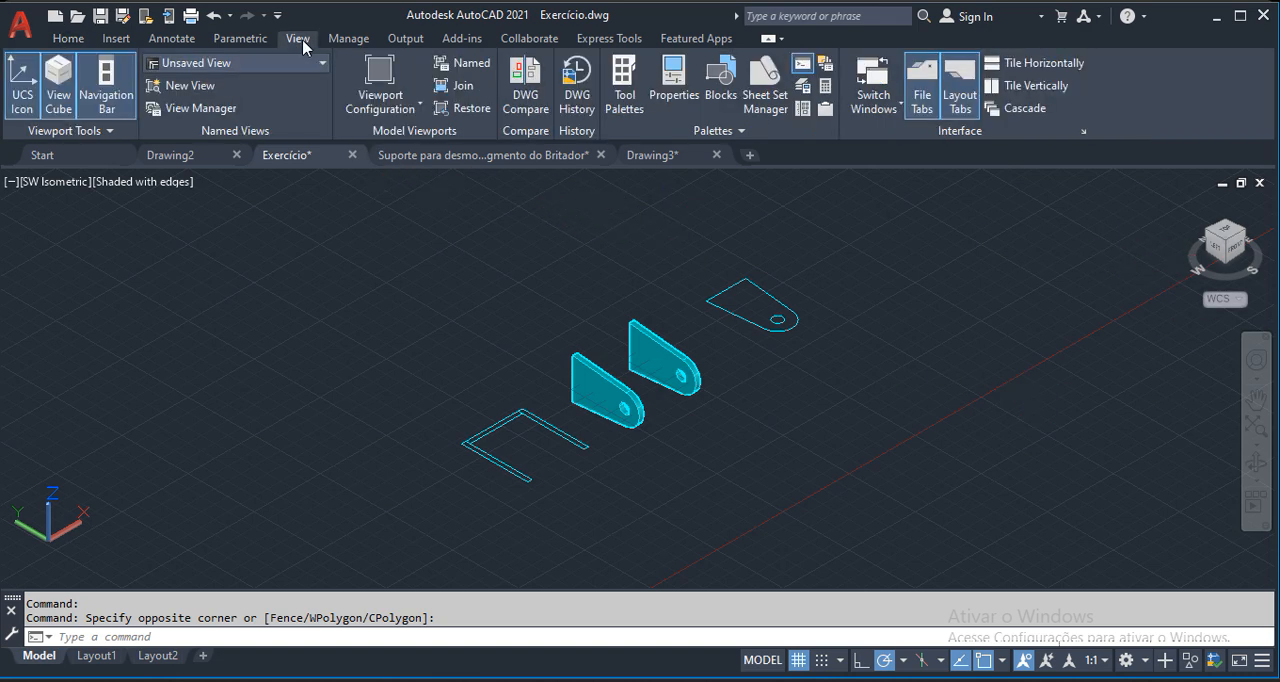
pyautogui.click(58, 85)
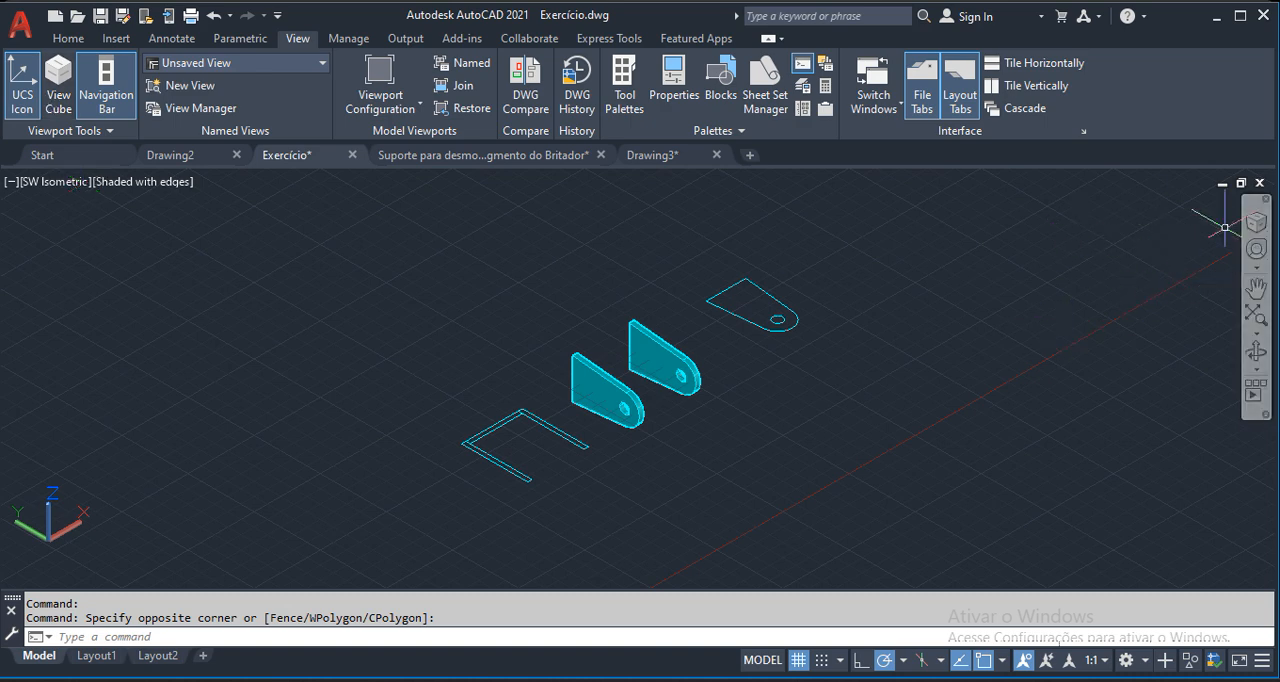
pyautogui.click(52, 85)
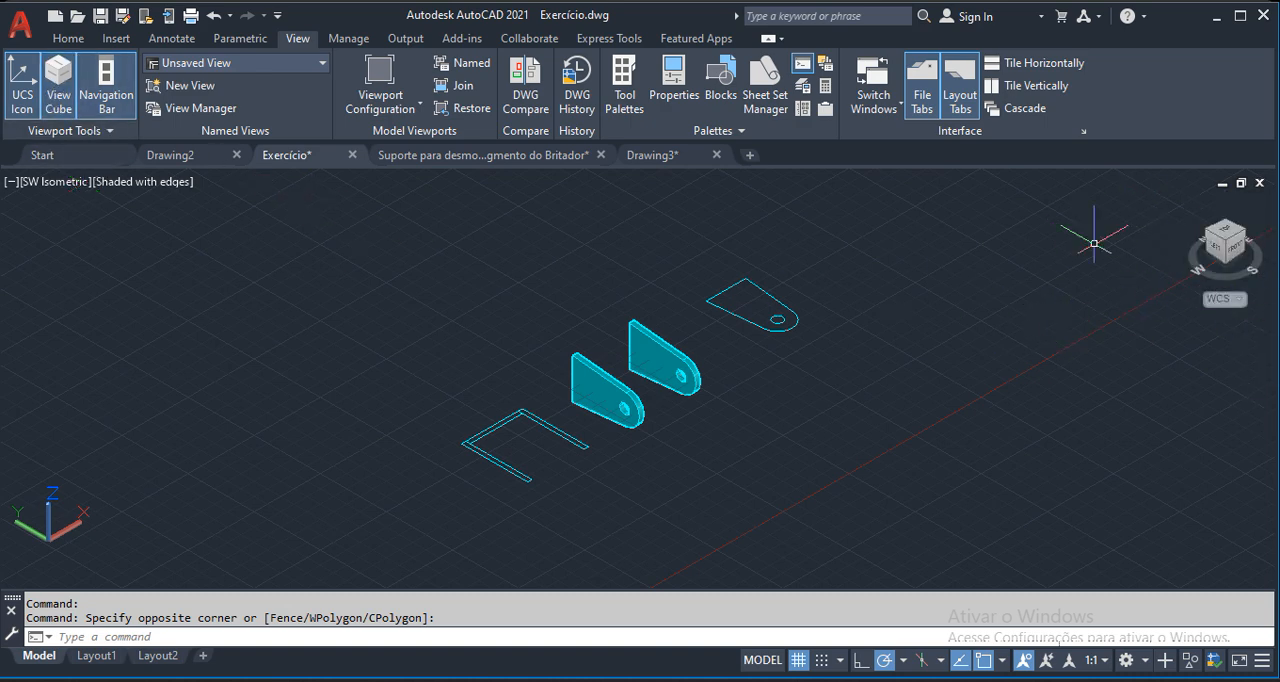
pyautogui.click(1224, 230)
pyautogui.scroll(2, 887, 373)
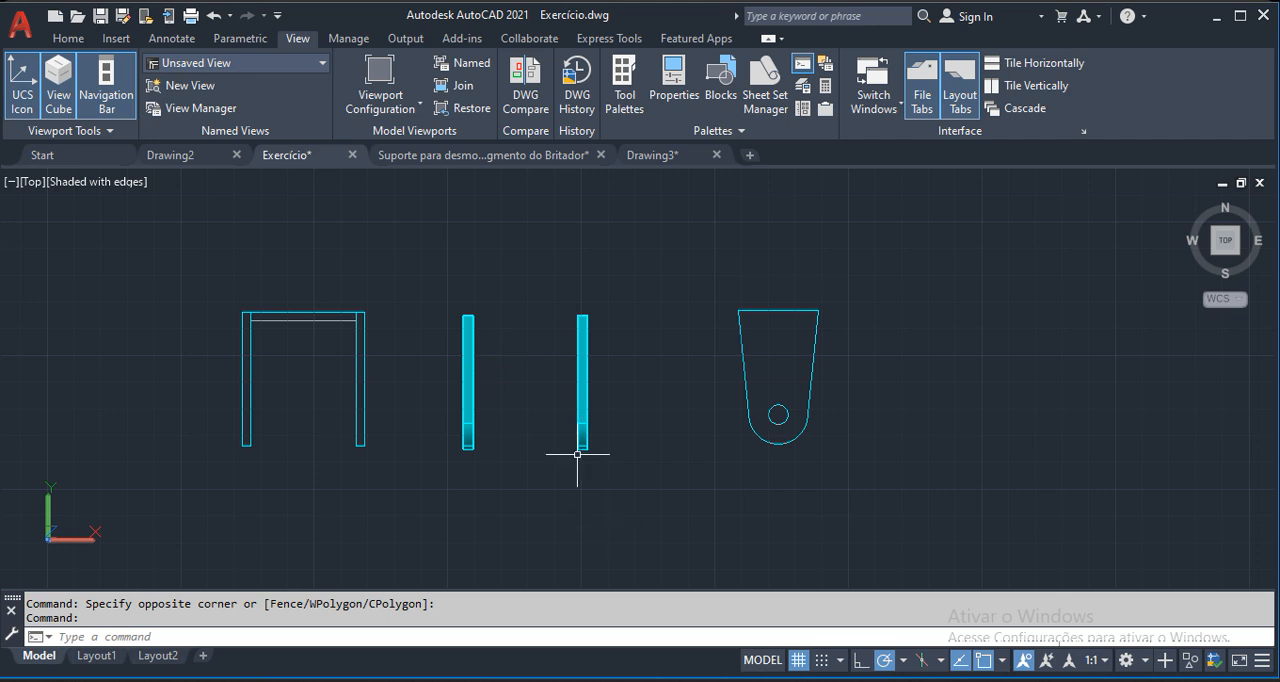
pyautogui.doubleClick(476, 375)
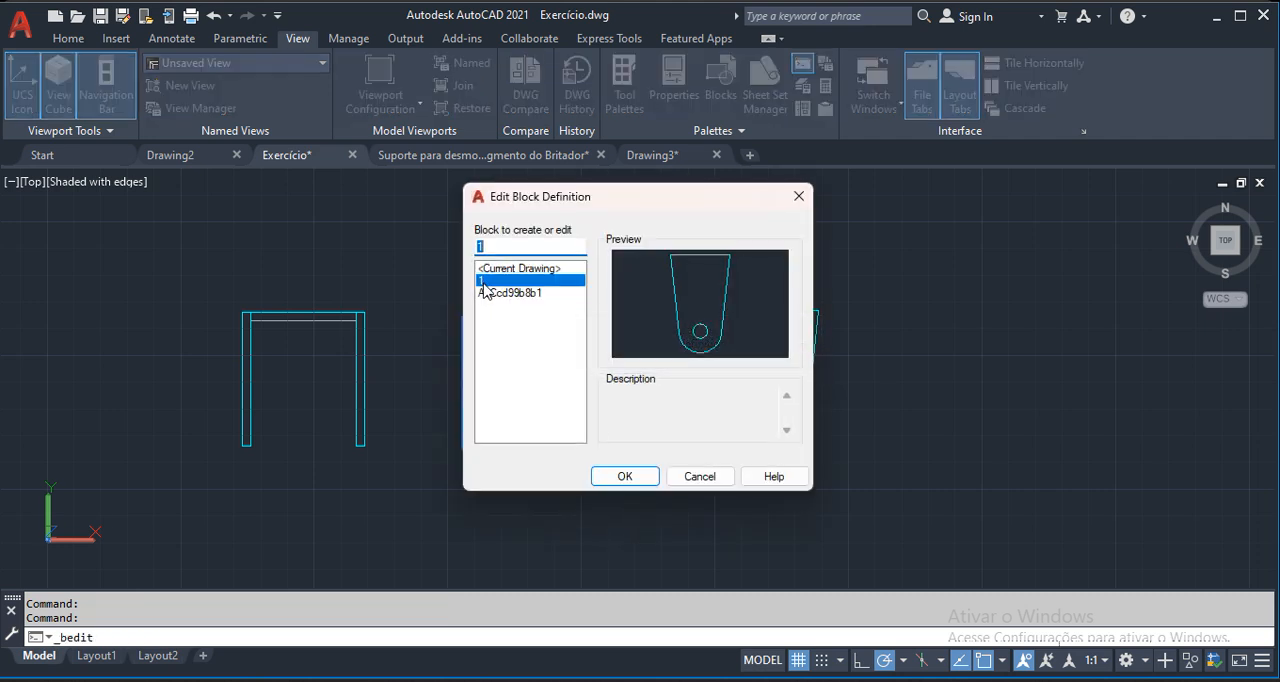
pyautogui.click(799, 196)
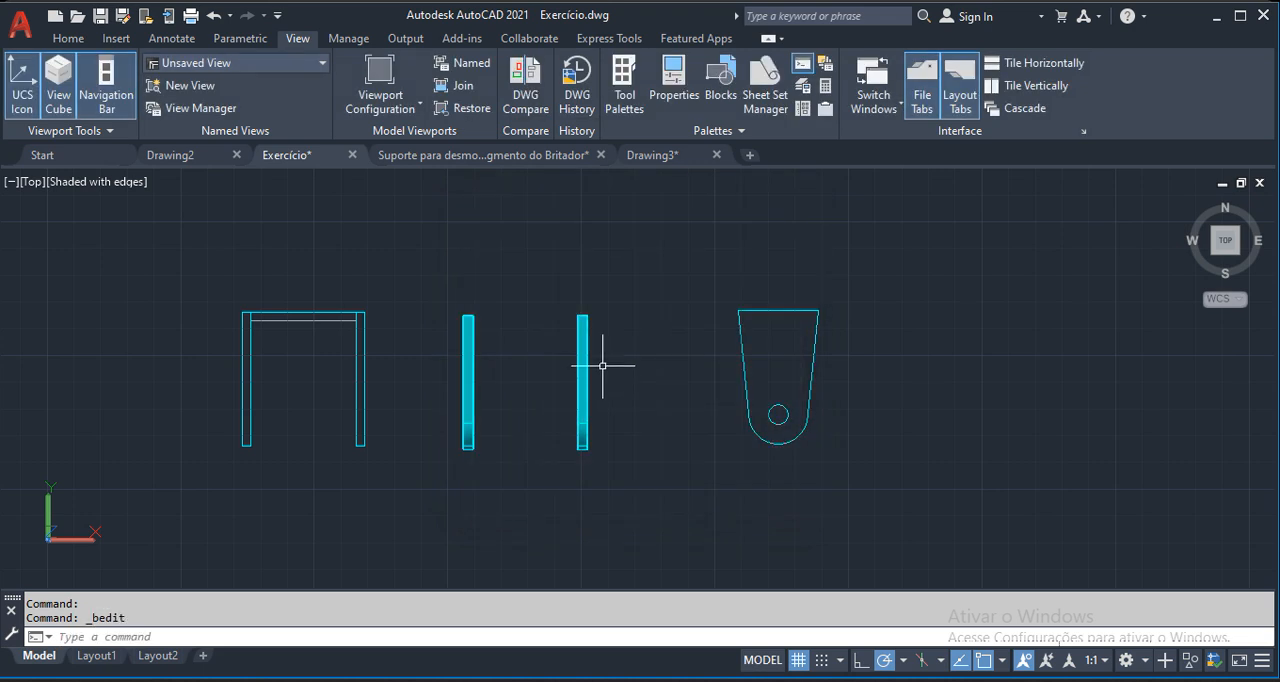
pyautogui.doubleClick(586, 361)
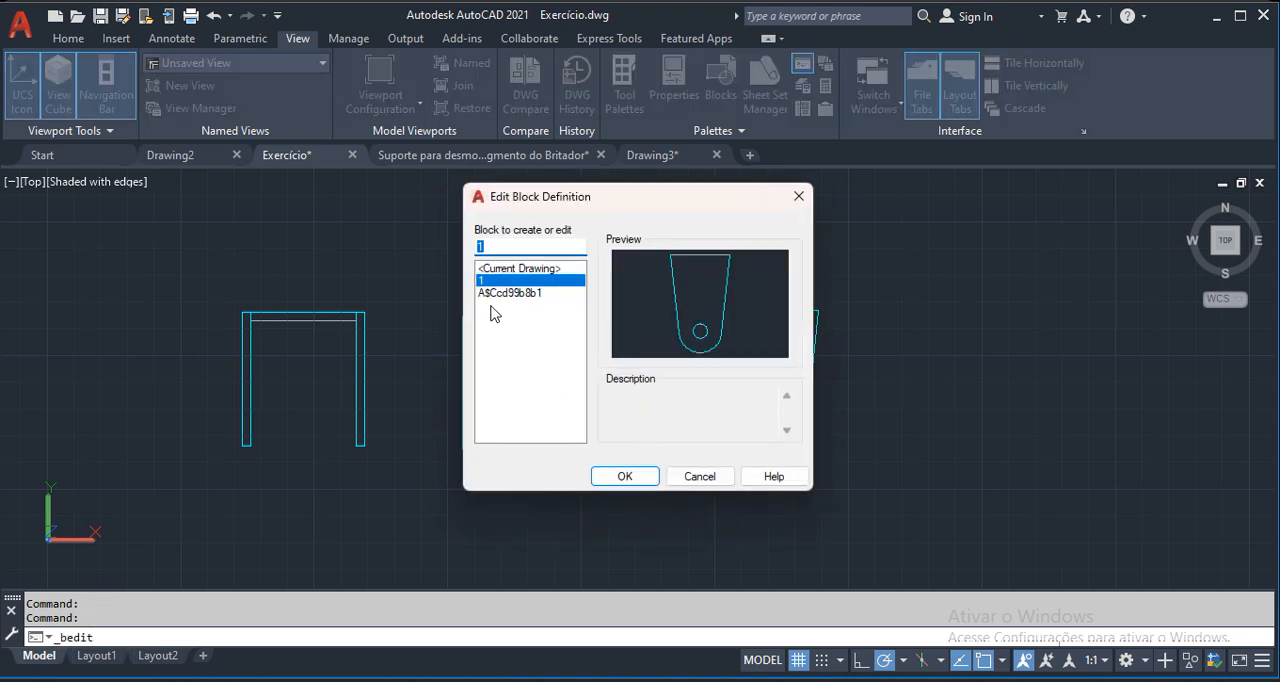
pyautogui.click(799, 196)
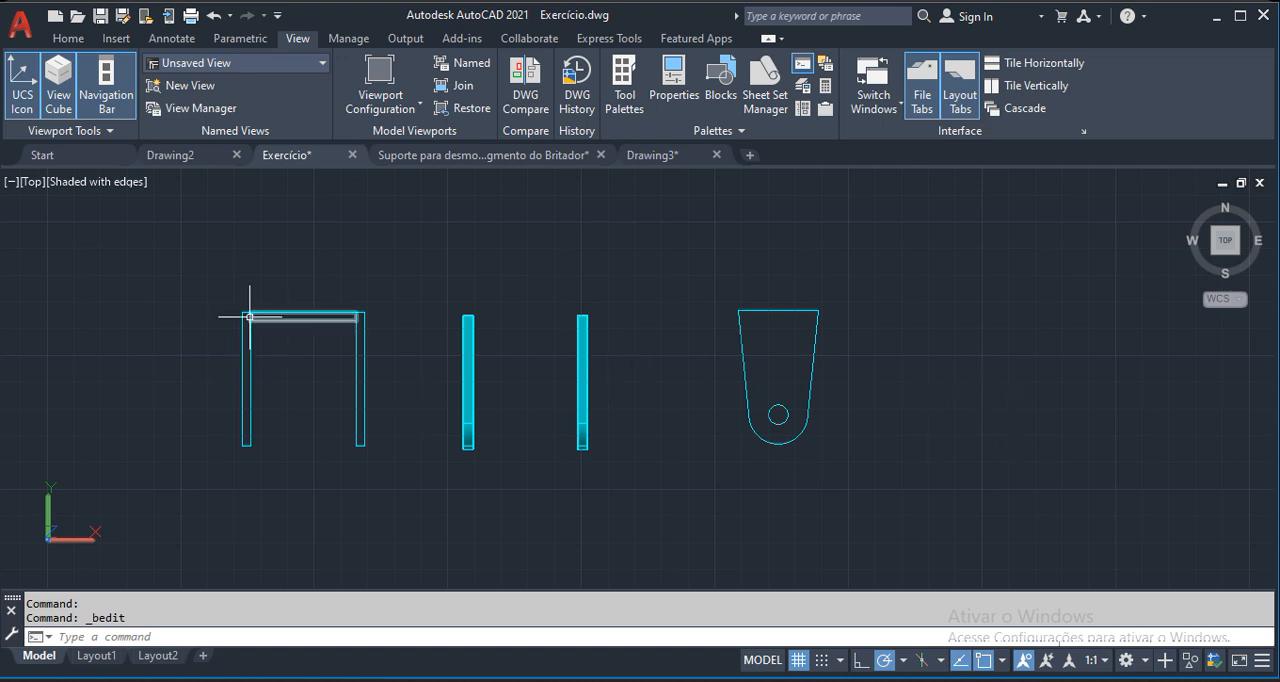
pyautogui.scroll(2, 302, 338)
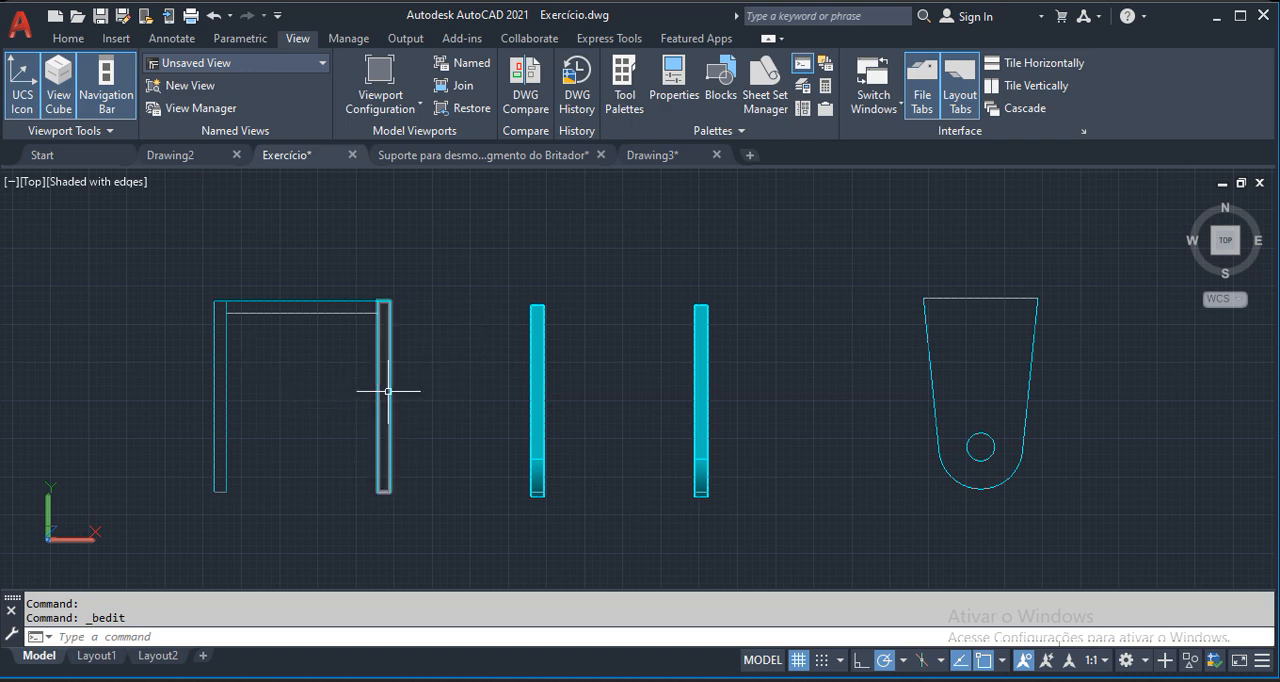
pyautogui.click(235, 392)
pyautogui.click(208, 405)
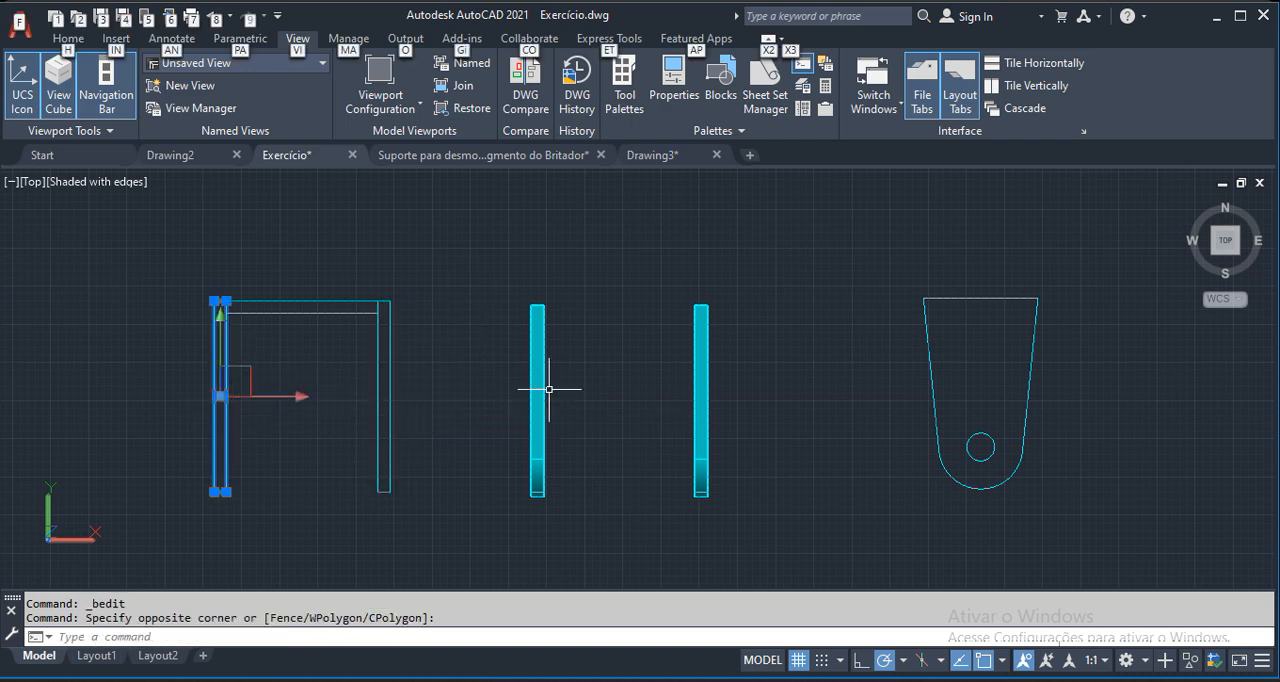
pyautogui.press('Escape')
pyautogui.press('Escape')
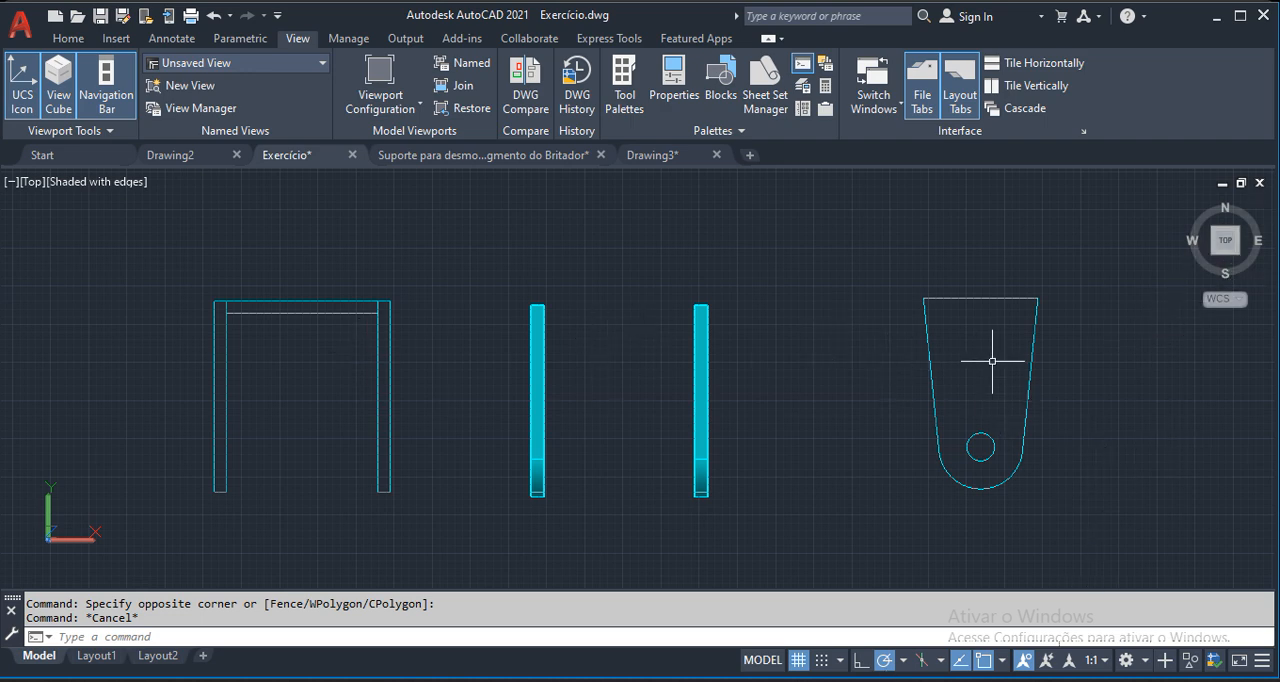
pyautogui.moveTo(992, 361); pyautogui.dragTo(903, 371, button='middle')
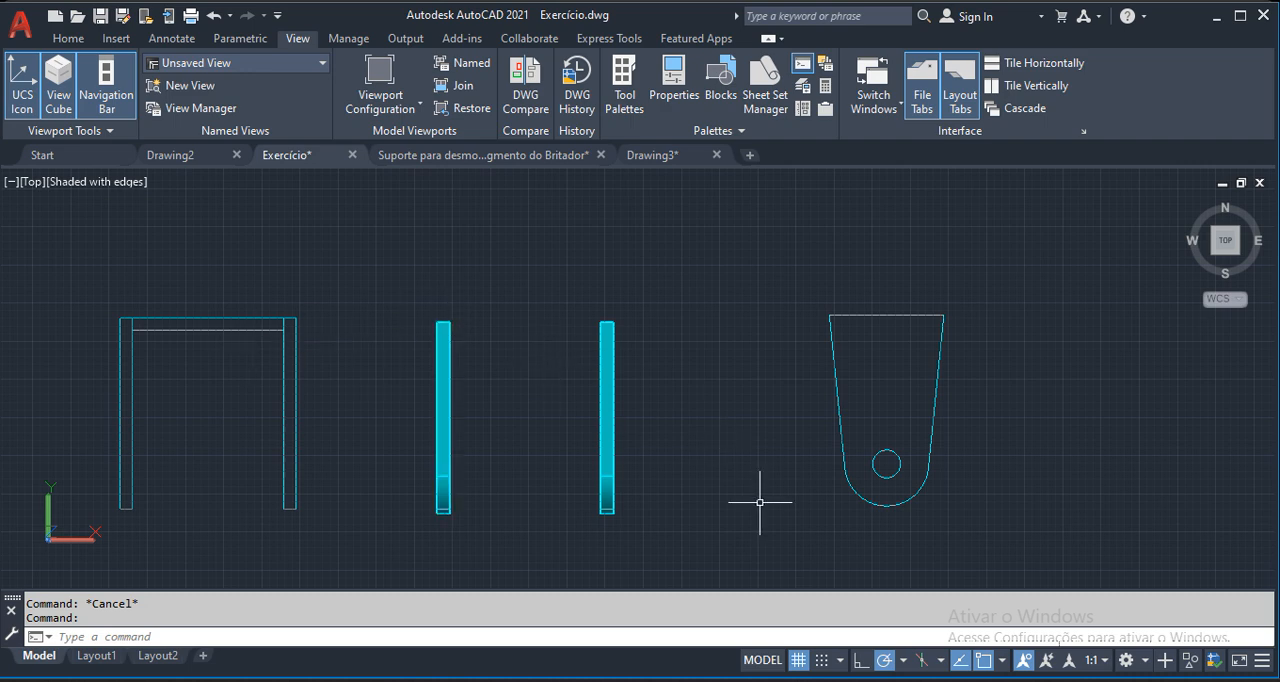
pyautogui.moveTo(1098, 318); pyautogui.dragTo(1060, 297, button='middle')
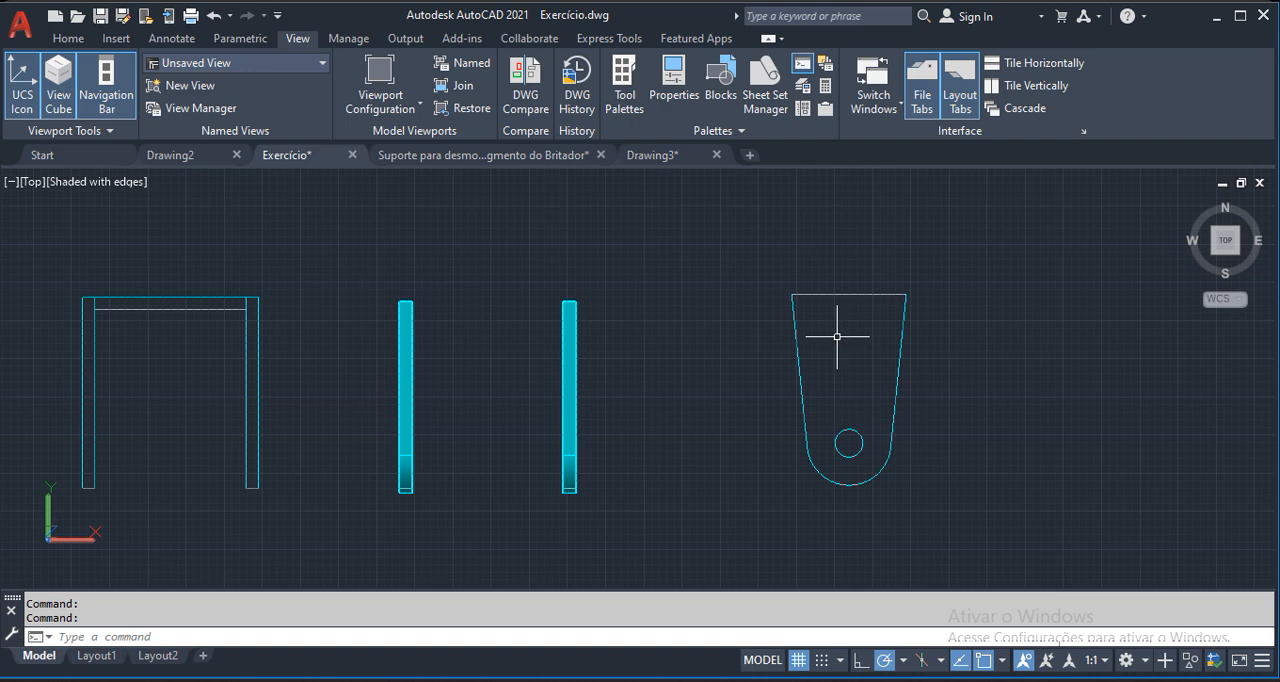
# Measure the thickness of the U-shaped profile's crossbar at its inner corner with the Dist command.
pyautogui.scroll(2, 809, 295)
pyautogui.moveTo(262, 326); pyautogui.dragTo(527, 357, button='middle')
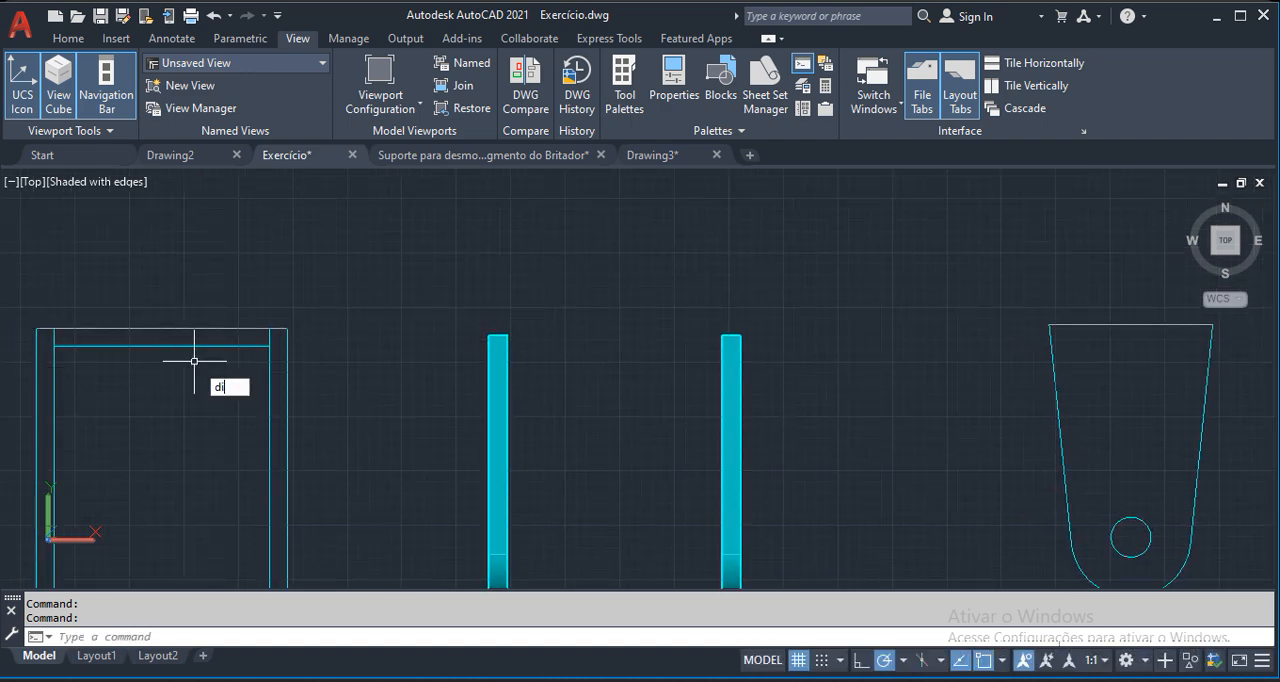
pyautogui.press('Return')
pyautogui.click(270, 332)
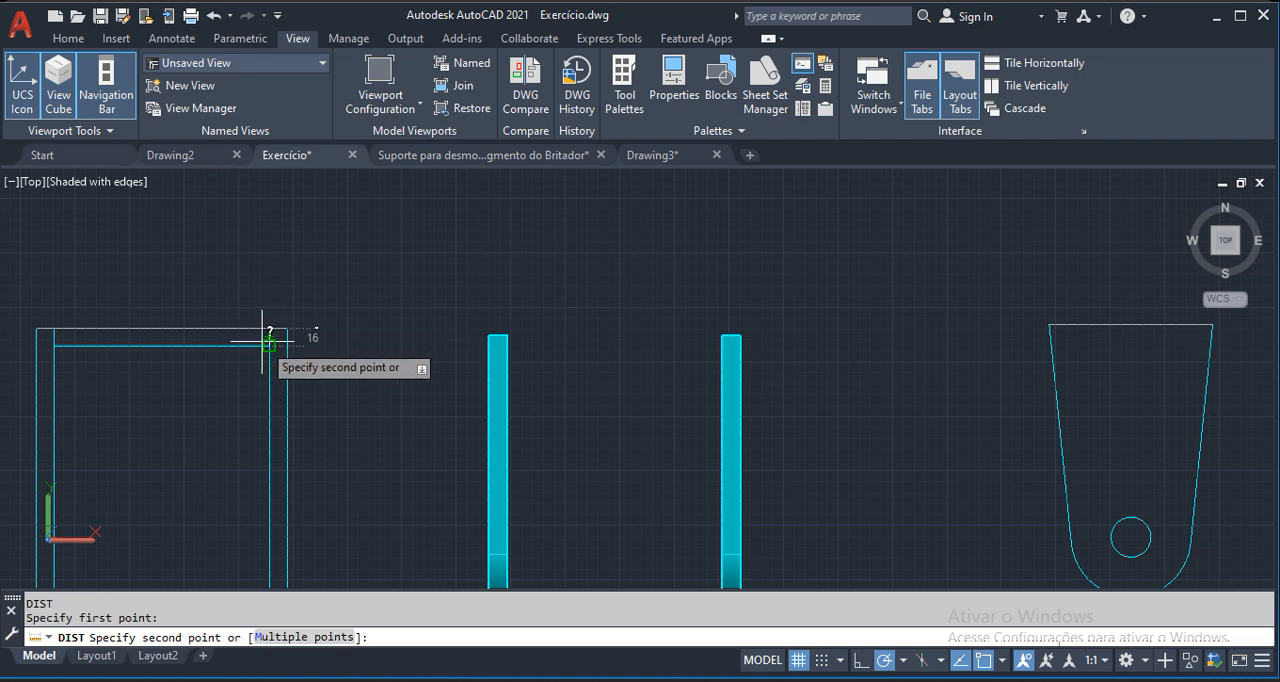
pyautogui.scroll(-3, 266, 300)
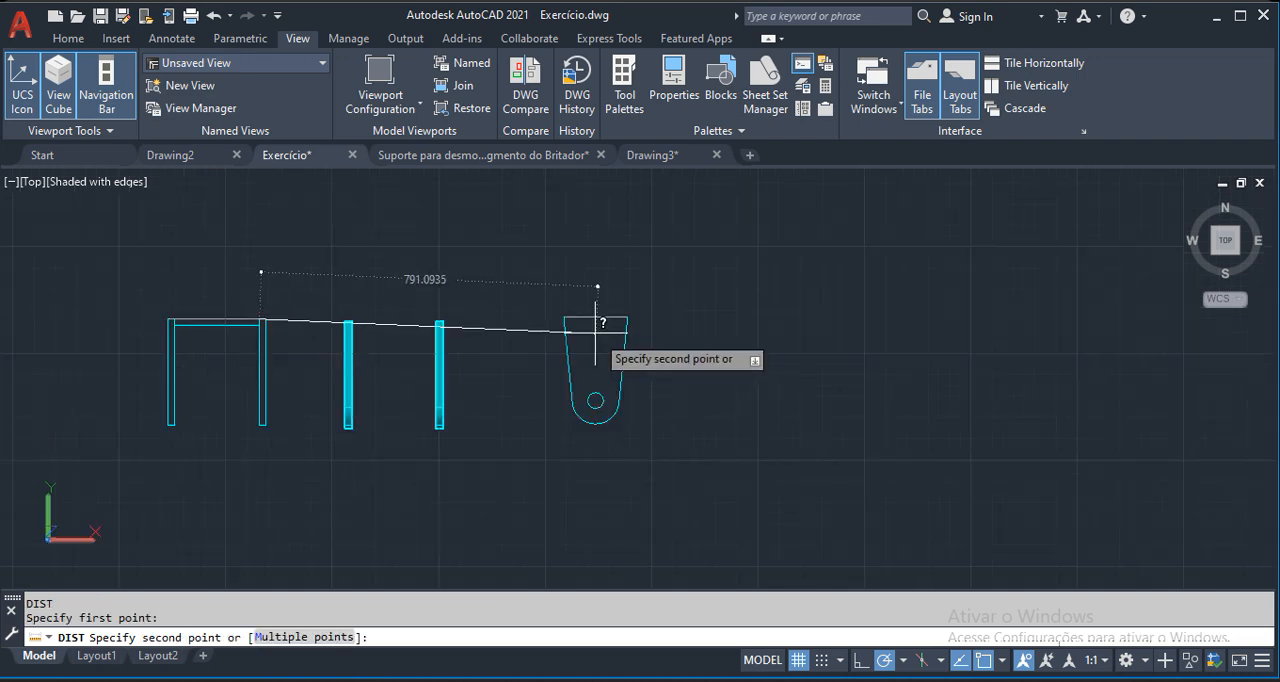
pyautogui.press('Escape')
# Try to offset the upper edge of the holed plate profile block by 16.
pyautogui.scroll(3, 591, 310)
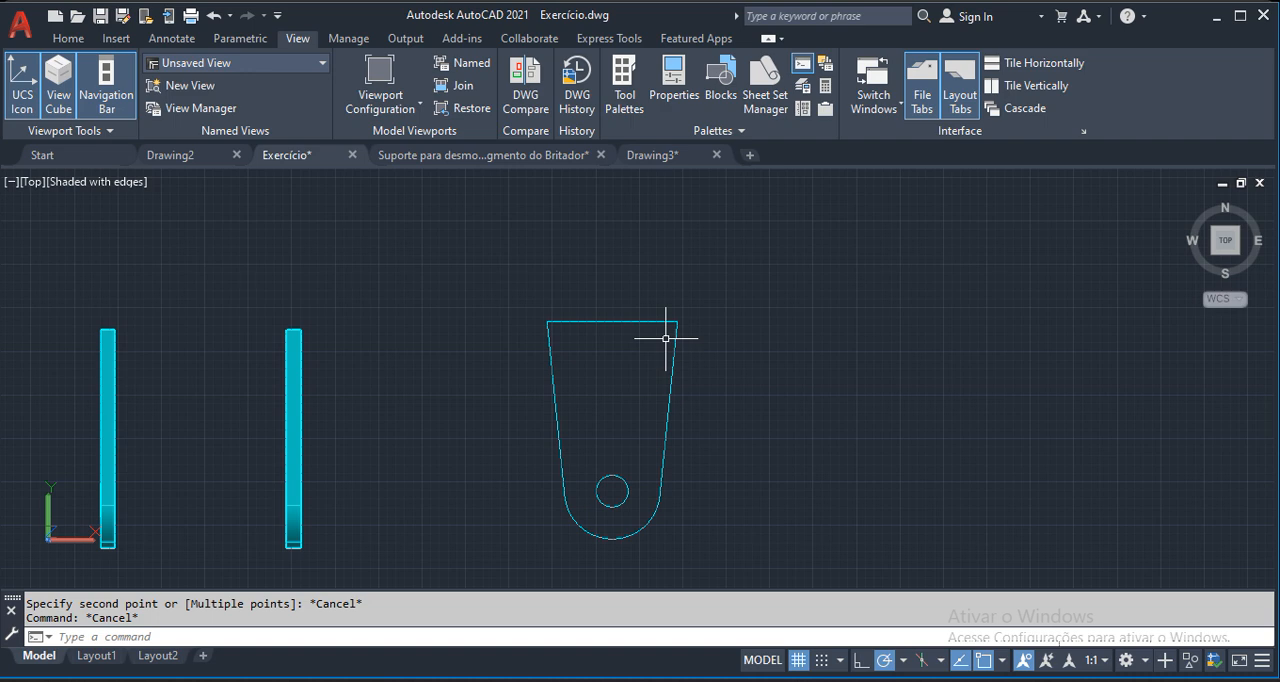
pyautogui.write('o')
pyautogui.press('Return')
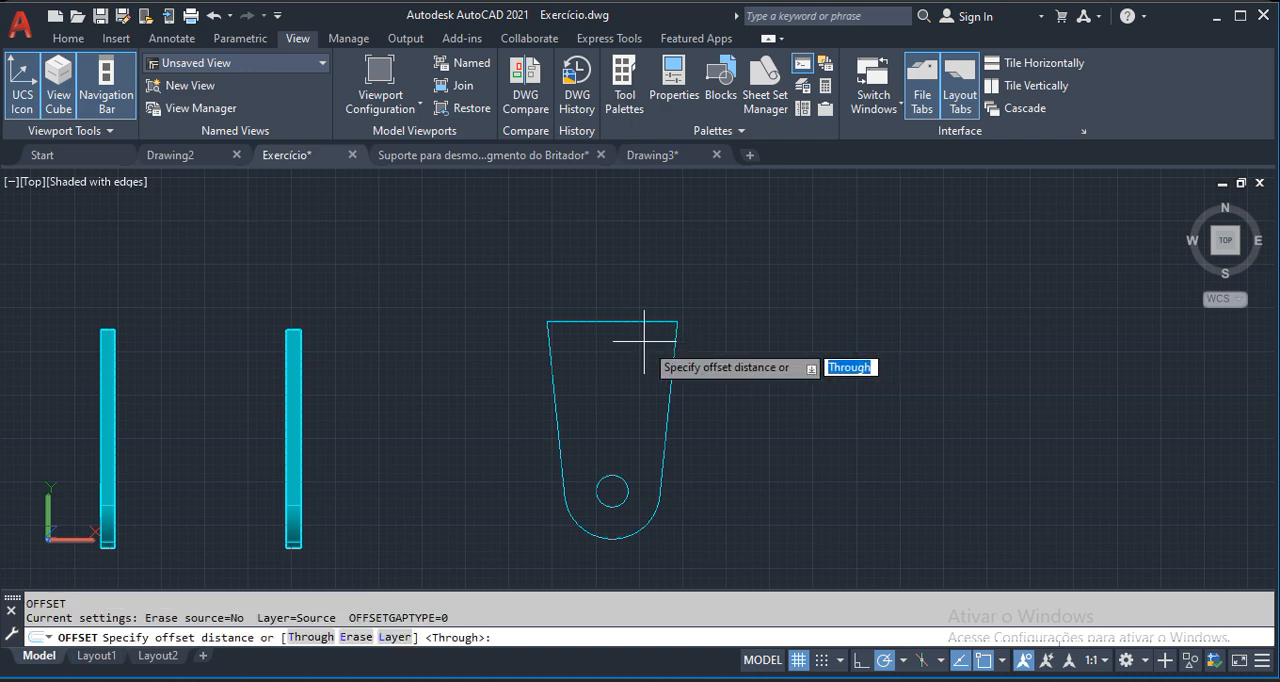
pyautogui.write('10')
pyautogui.press('Return')
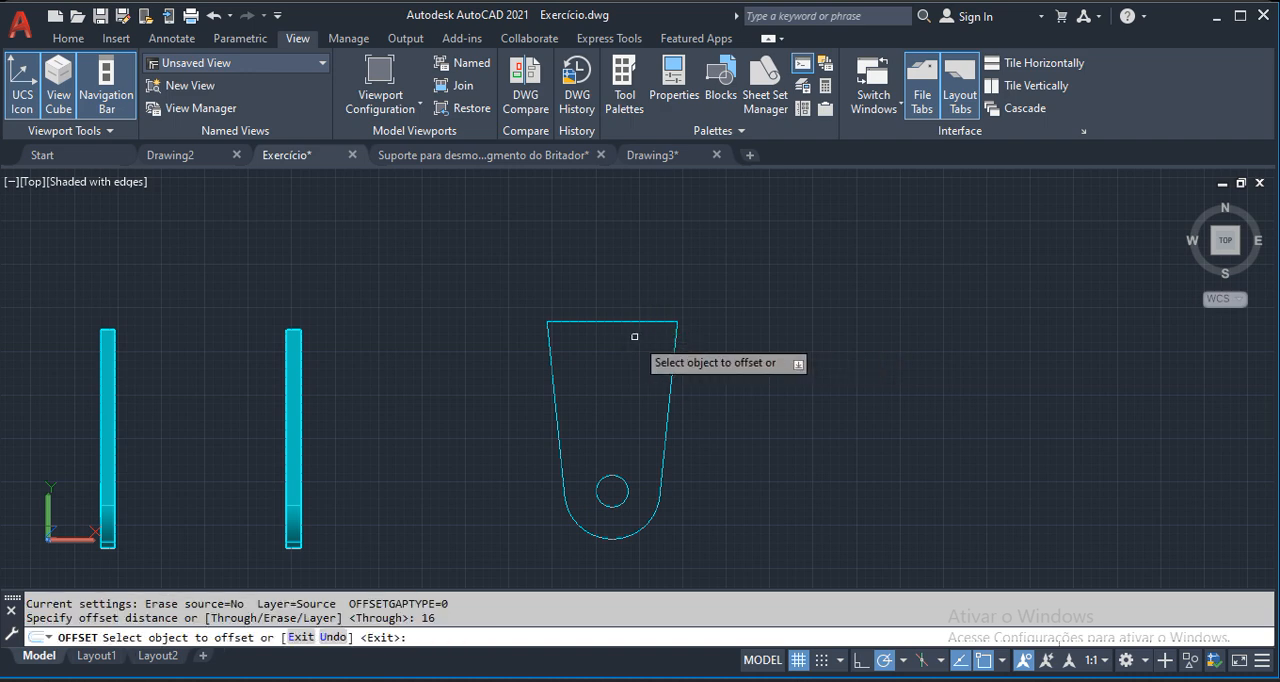
pyautogui.click(638, 322)
pyautogui.press('Escape')
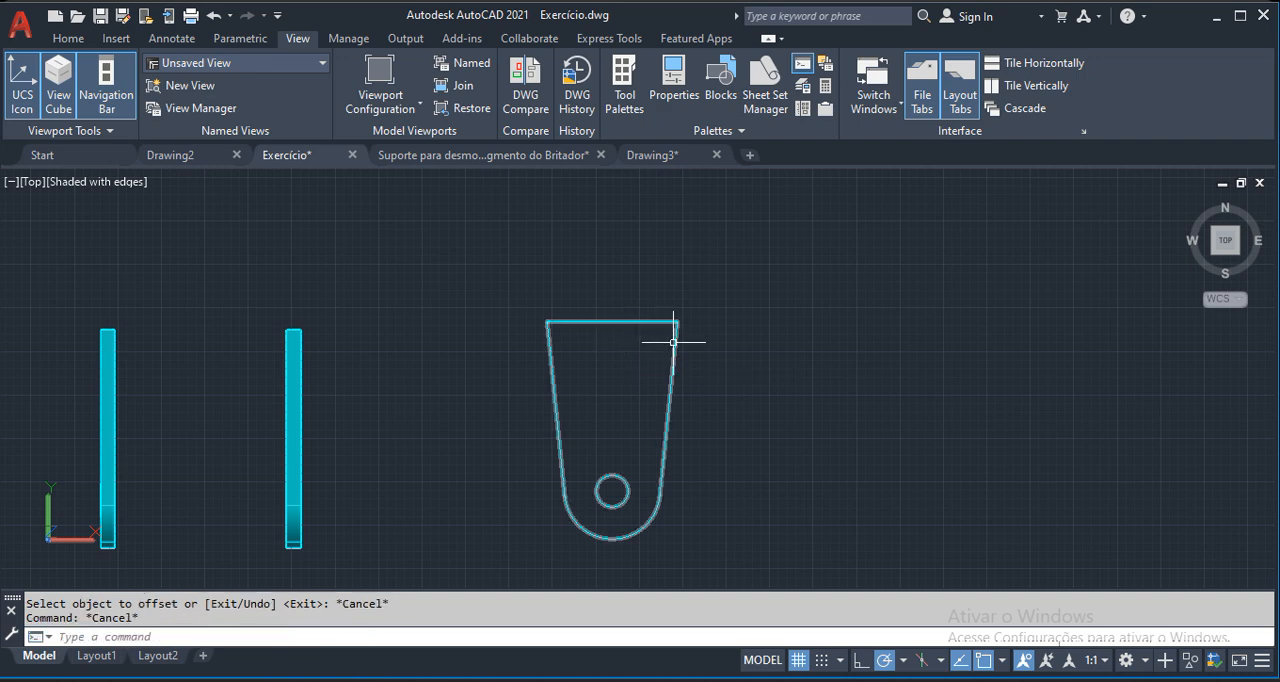
pyautogui.click(678, 345)
pyautogui.click(491, 346)
pyautogui.press('Escape')
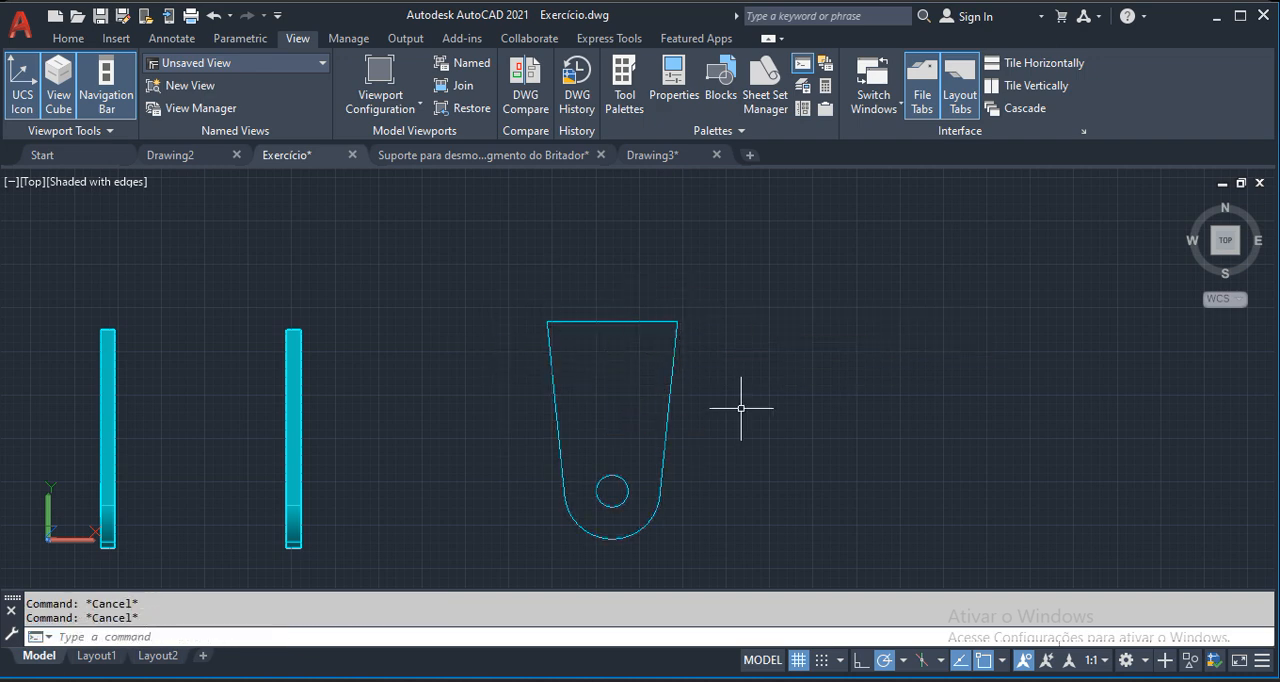
pyautogui.click(675, 366)
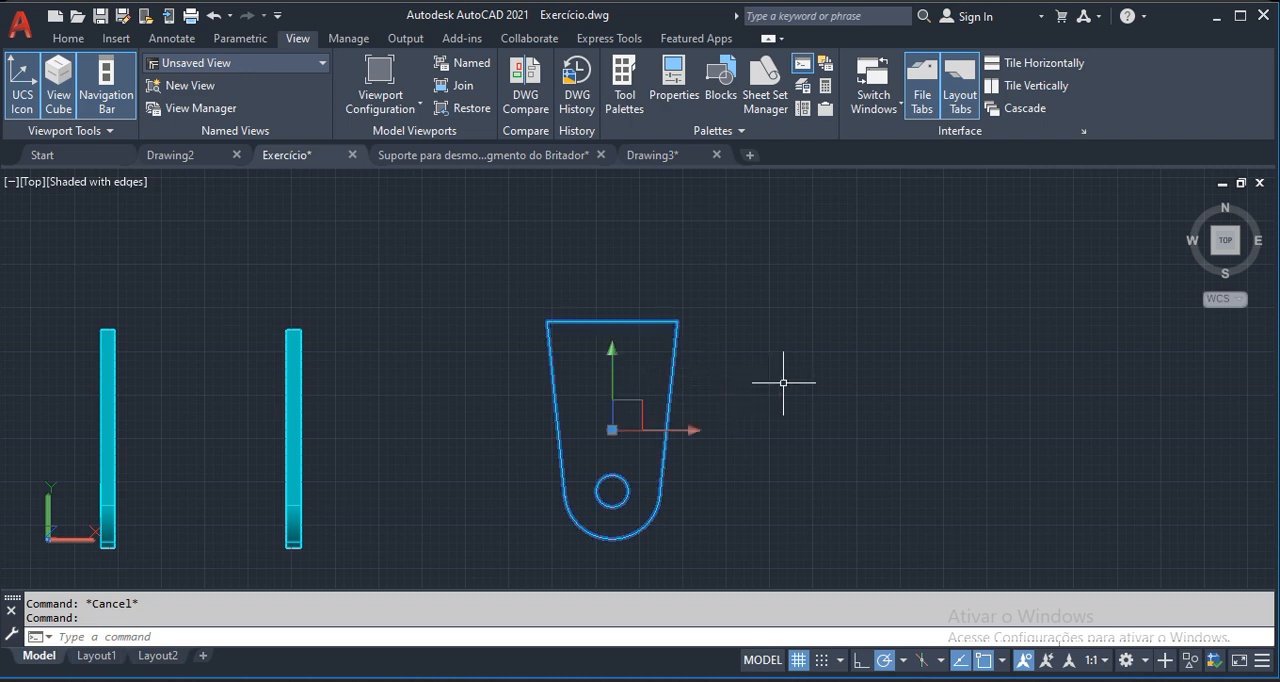
pyautogui.press('Escape')
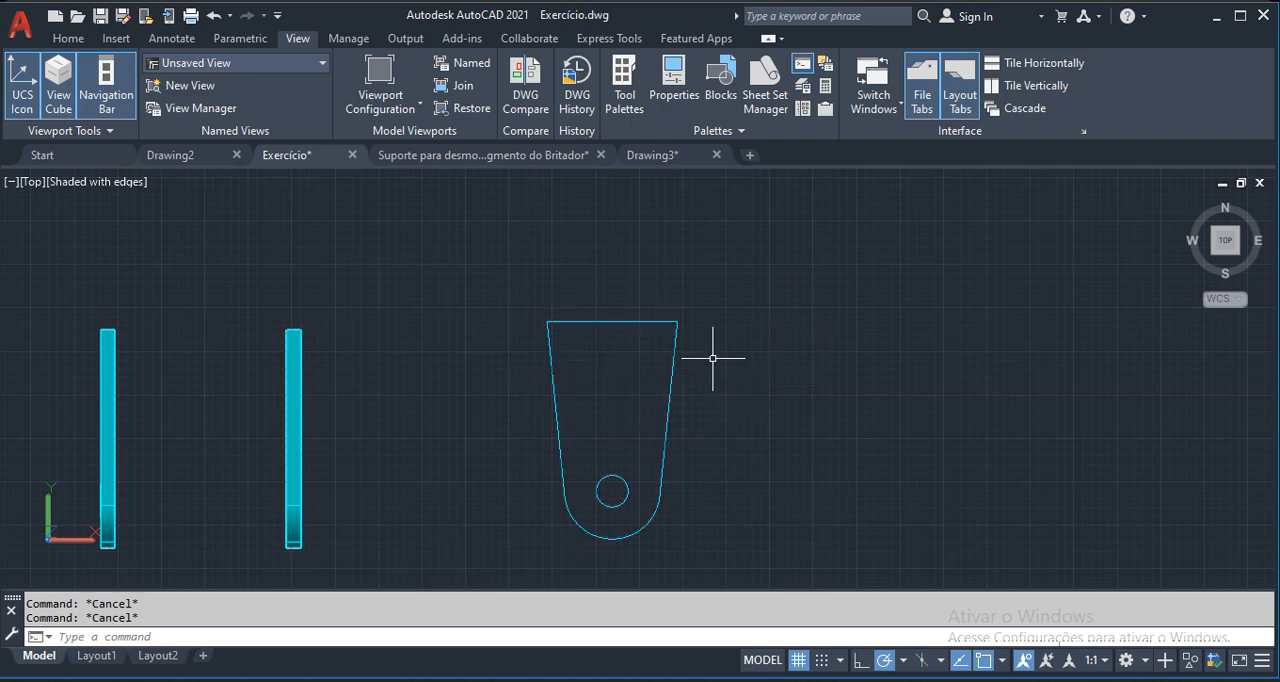
# Explode the holed plate profile block into separate objects.
pyautogui.write('x')
pyautogui.press('Return')
pyautogui.click(712, 356)
pyautogui.click(609, 409)
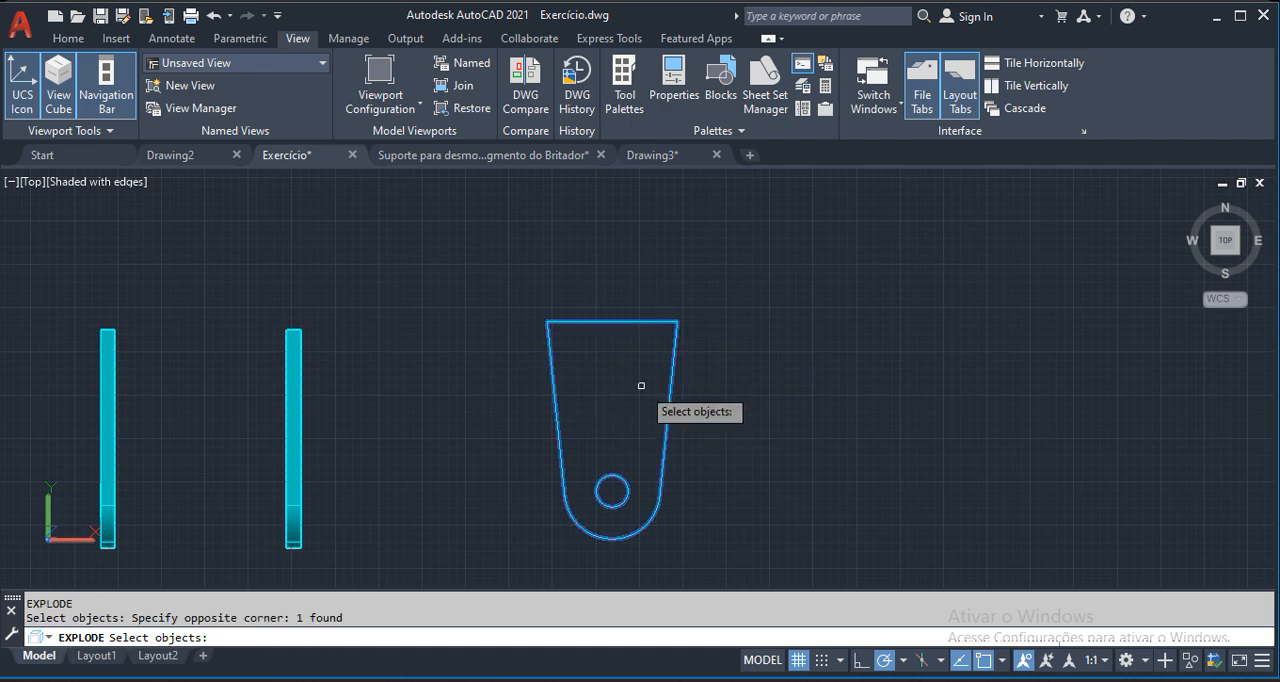
pyautogui.press('Return')
pyautogui.click(68, 38)
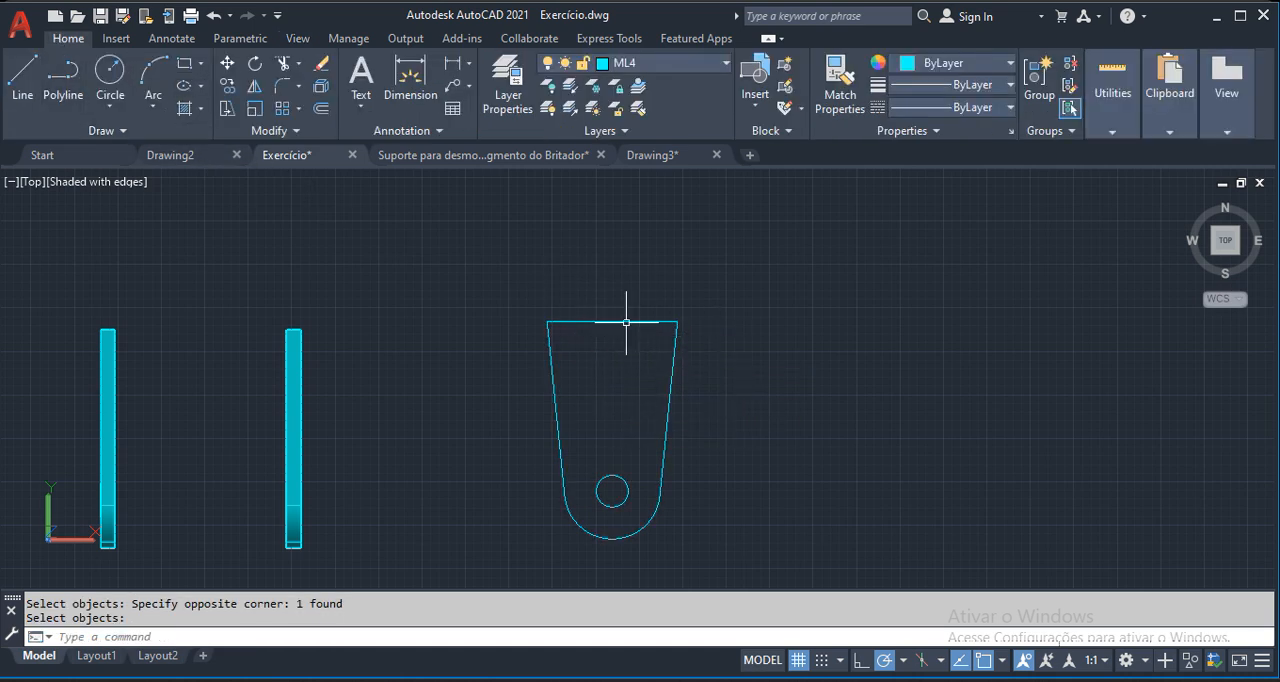
pyautogui.click(709, 367)
pyautogui.click(636, 397)
pyautogui.press('Escape')
pyautogui.press('Escape')
# Offset the upper edge of the holed plate profile by 16 toward the inside of the profile.
pyautogui.write('o')
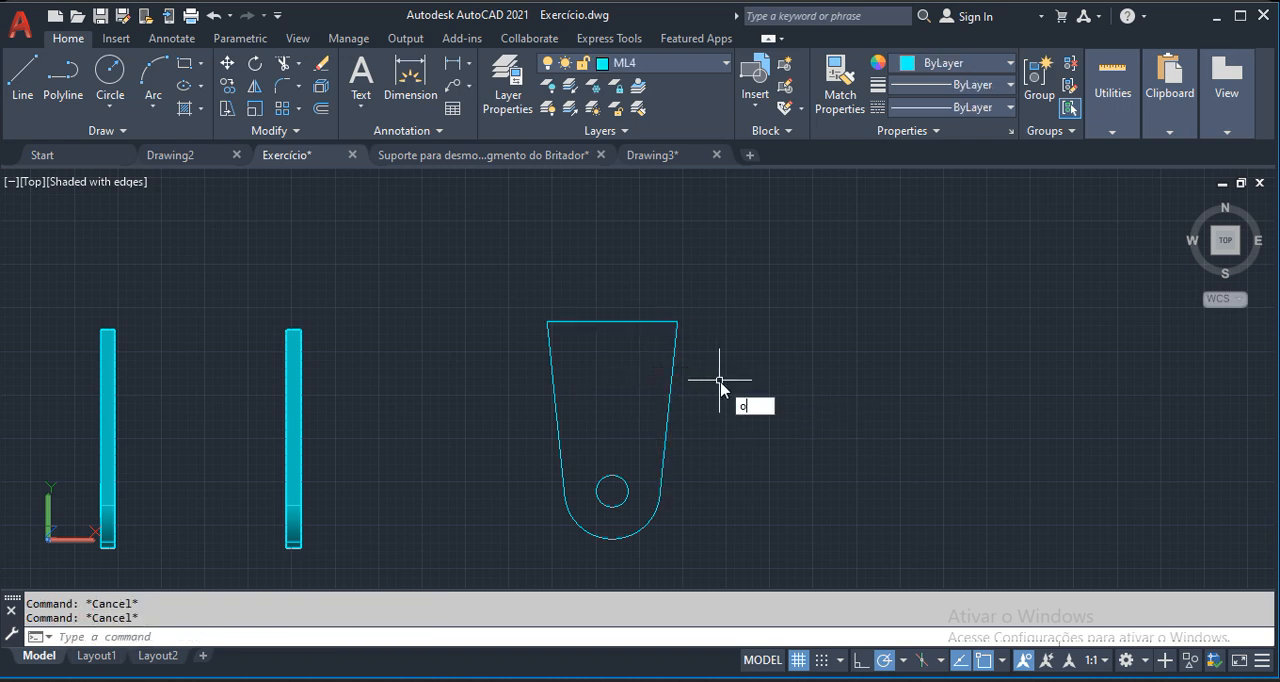
pyautogui.press('Return')
pyautogui.write('16')
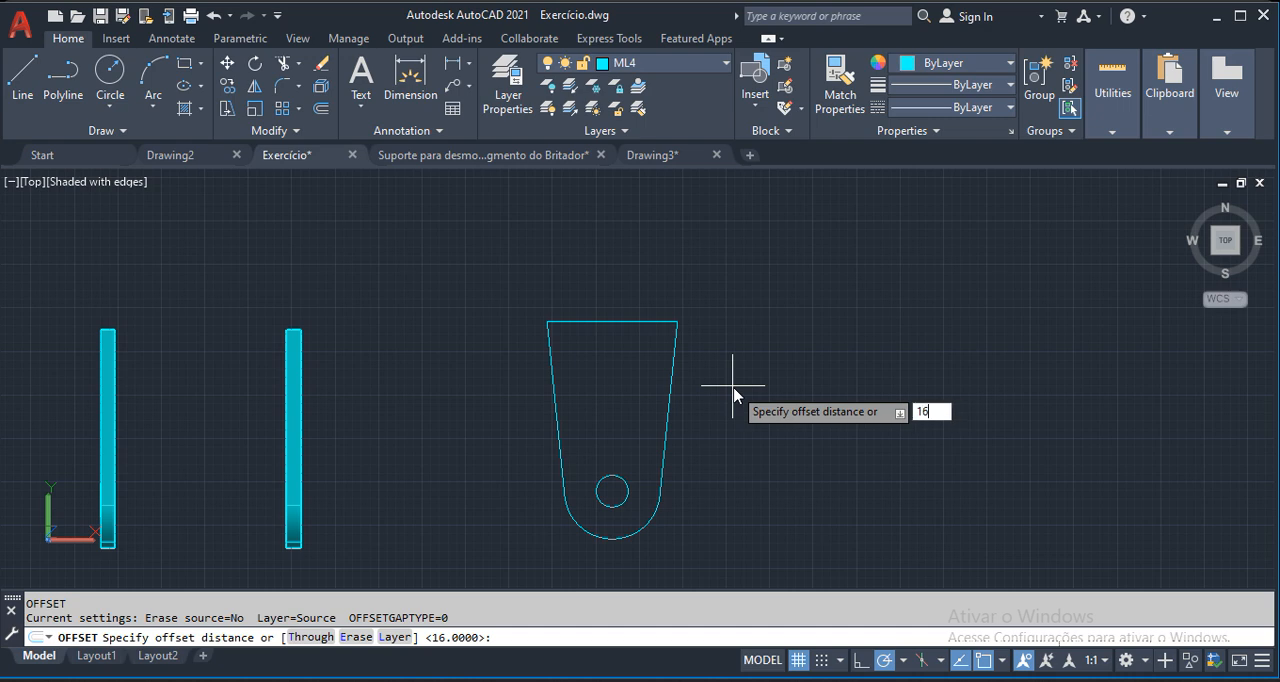
pyautogui.press('Return')
pyautogui.click(632, 321)
pyautogui.click(632, 352)
pyautogui.scroll(3, 703, 337)
pyautogui.scroll(-2, 732, 331)
pyautogui.press('Escape')
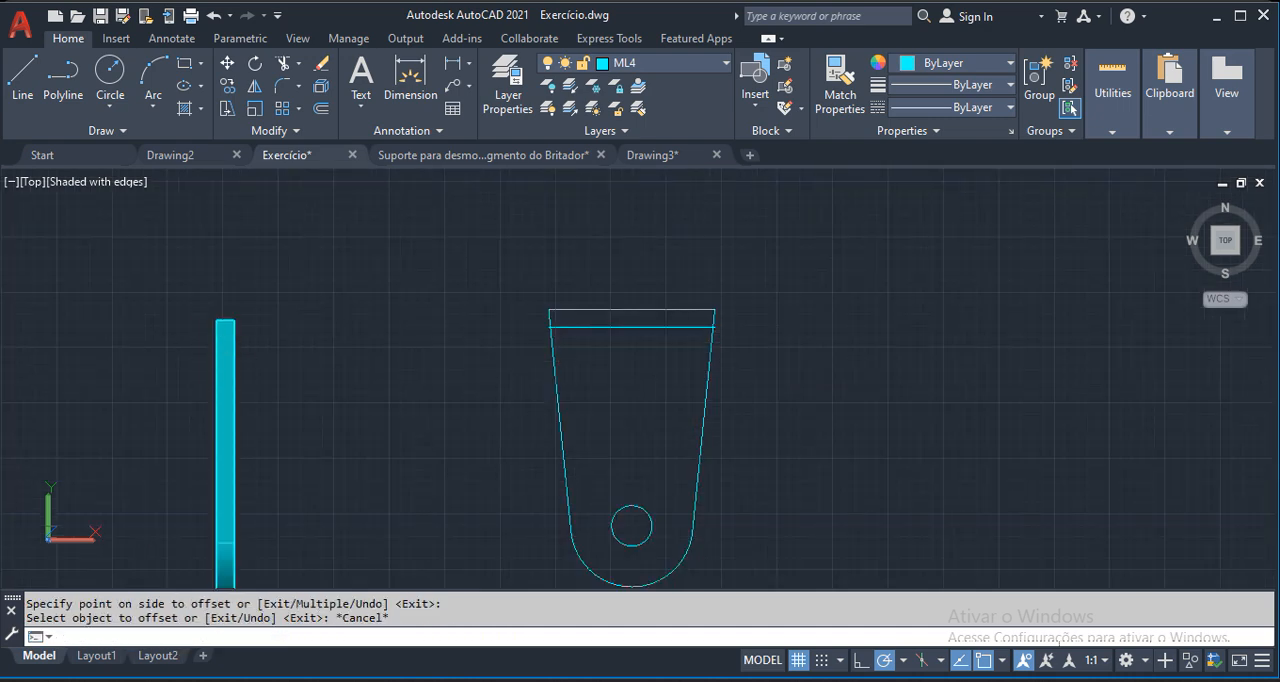
pyautogui.moveTo(404, 331); pyautogui.dragTo(744, 342, button='middle')
pyautogui.scroll(-6, 232, 350)
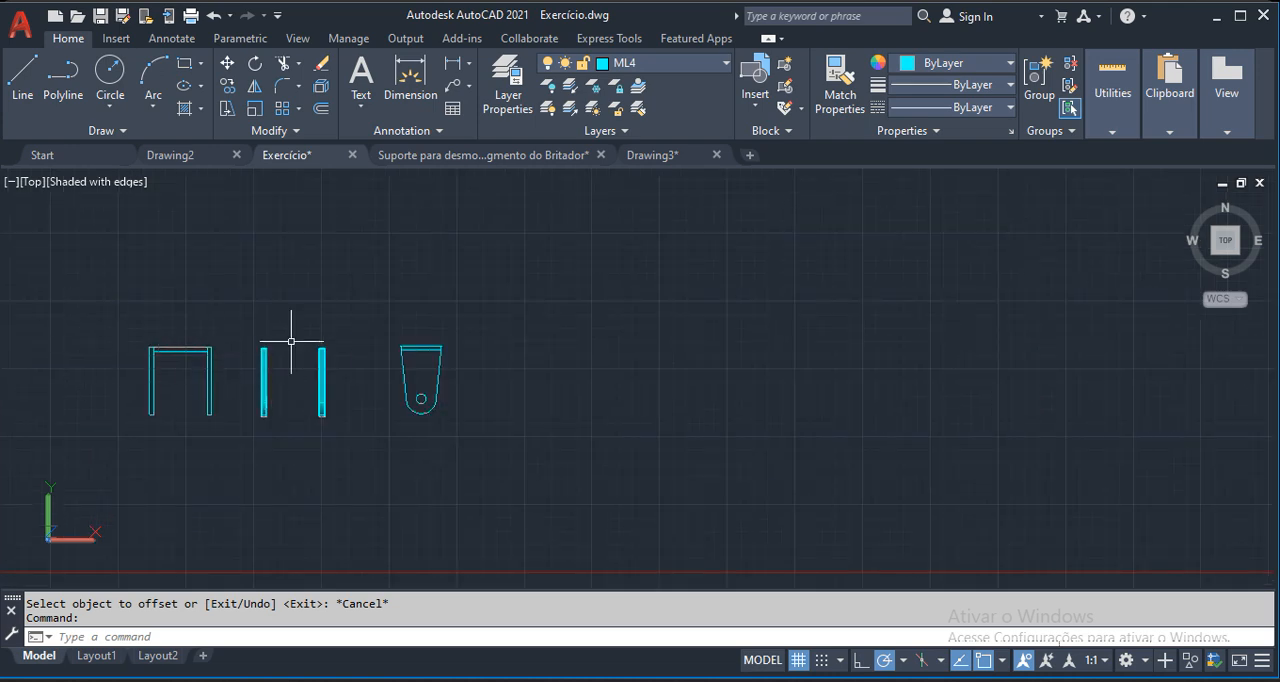
# Trim both ends of the offset line where they extend past the plate profile's slanted side edges.
pyautogui.scroll(9, 430, 348)
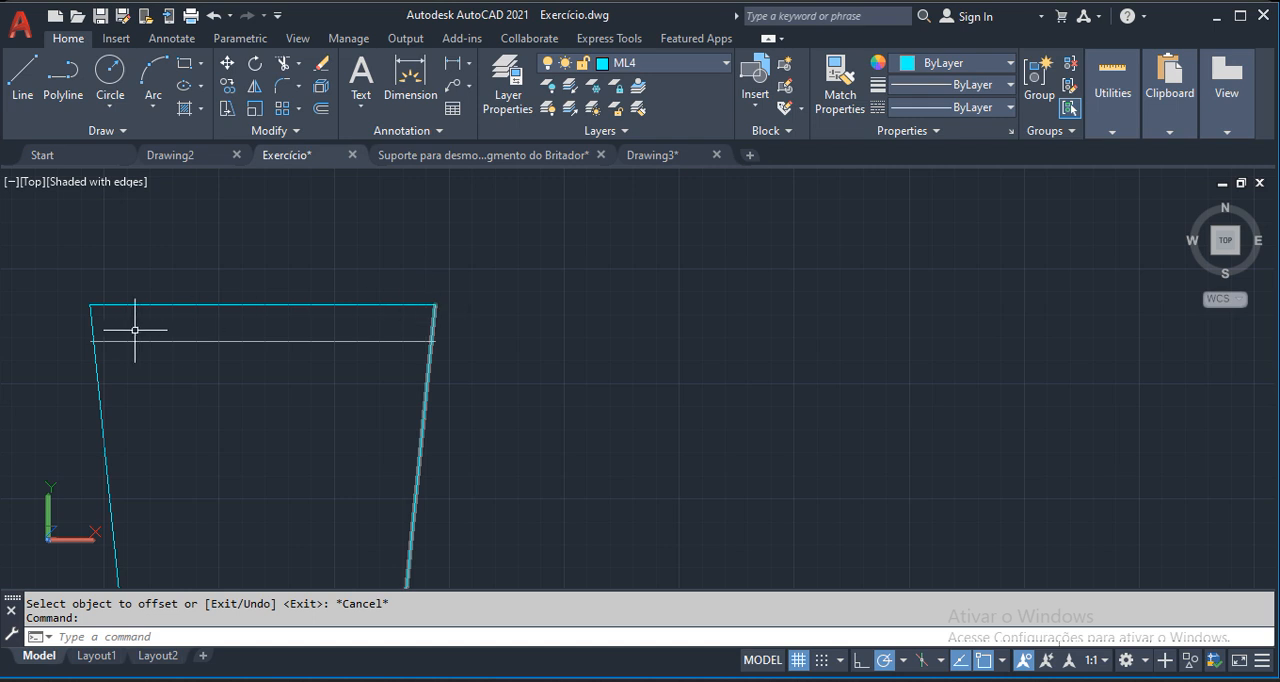
pyautogui.scroll(4, 429, 348)
pyautogui.write('tr')
pyautogui.press('Return')
pyautogui.press('Return')
pyautogui.scroll(3, 573, 346)
pyautogui.click(574, 343)
pyautogui.click(566, 359)
pyautogui.scroll(-4, 617, 359)
pyautogui.moveTo(37, 370); pyautogui.dragTo(408, 343, button='middle')
pyautogui.scroll(1, 408, 343)
pyautogui.scroll(3, 416, 318)
pyautogui.click(416, 318)
pyautogui.click(398, 350)
pyautogui.scroll(-4, 367, 357)
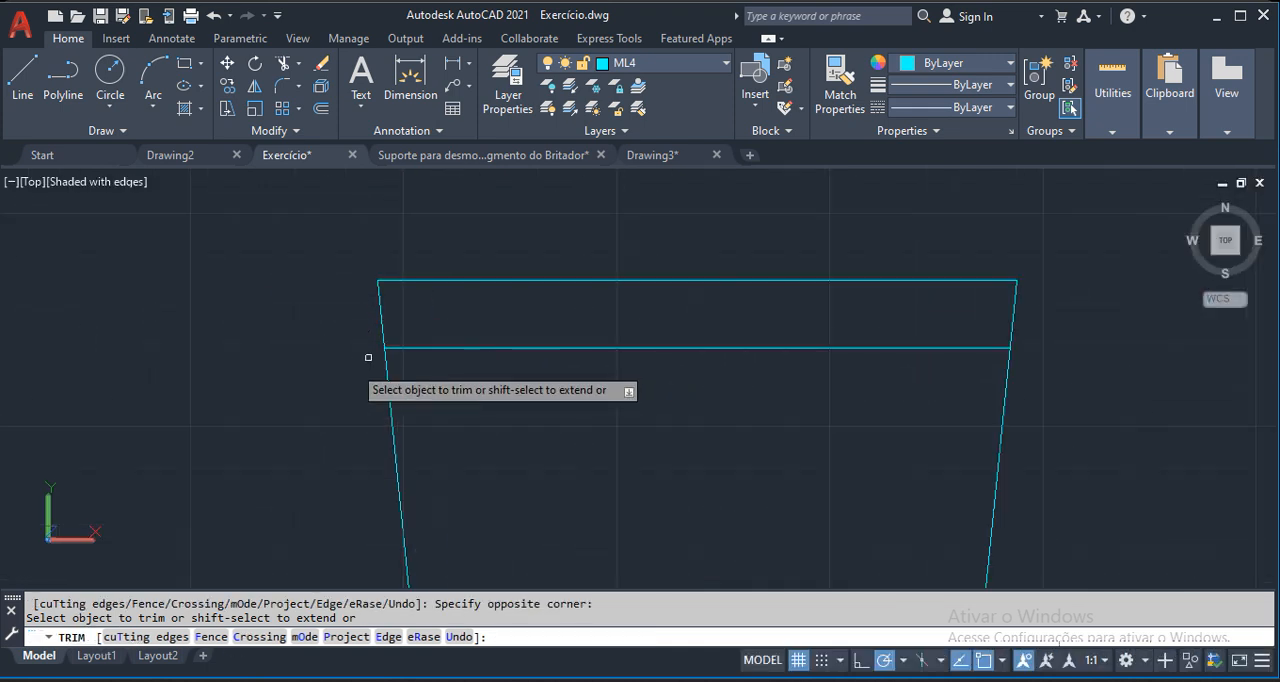
pyautogui.scroll(-2, 367, 357)
pyautogui.press('Escape')
pyautogui.press('Escape')
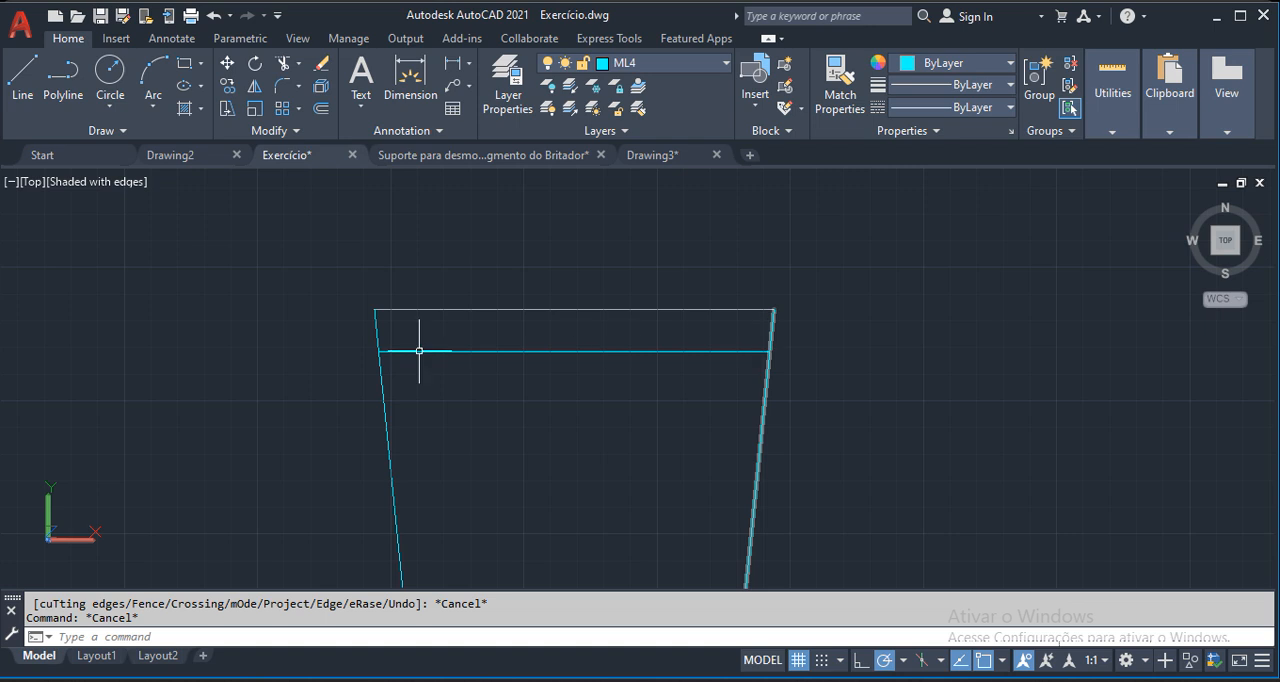
# Copy the plate profile's upper edge, its offset line and both slanted side edges to an empty area beside the profile.
pyautogui.scroll(-2, 434, 379)
pyautogui.moveTo(566, 397); pyautogui.dragTo(522, 403, button='middle')
pyautogui.write('co')
pyautogui.press('Return')
pyautogui.click(229, 275)
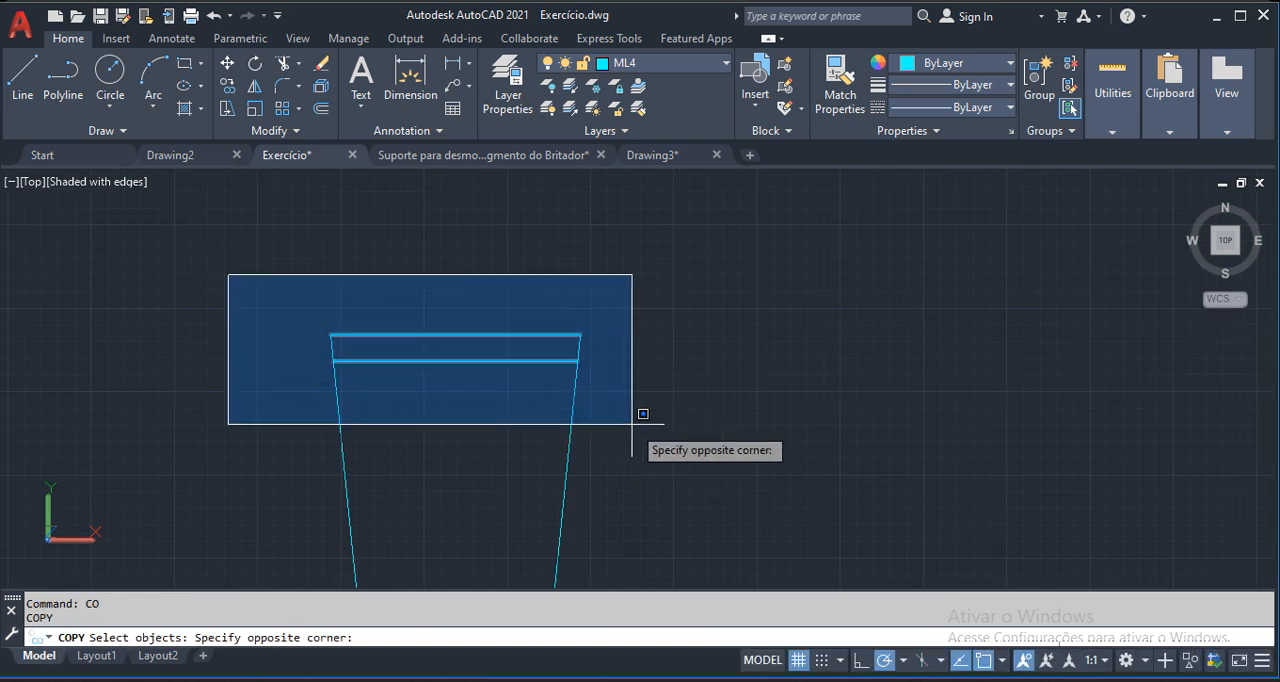
pyautogui.click(641, 415)
pyautogui.click(627, 316)
pyautogui.click(266, 406)
pyautogui.press('Return')
pyautogui.click(425, 411)
pyautogui.scroll(-2, 425, 412)
pyautogui.moveTo(343, 488); pyautogui.dragTo(258, 491, button='middle')
pyautogui.click(770, 363)
pyautogui.scroll(-2, 556, 404)
pyautogui.press('Escape')
pyautogui.scroll(3, 720, 376)
# Trim the copied slanted side edges below the offset line, leaving only a narrow closed strip.
pyautogui.write('tr')
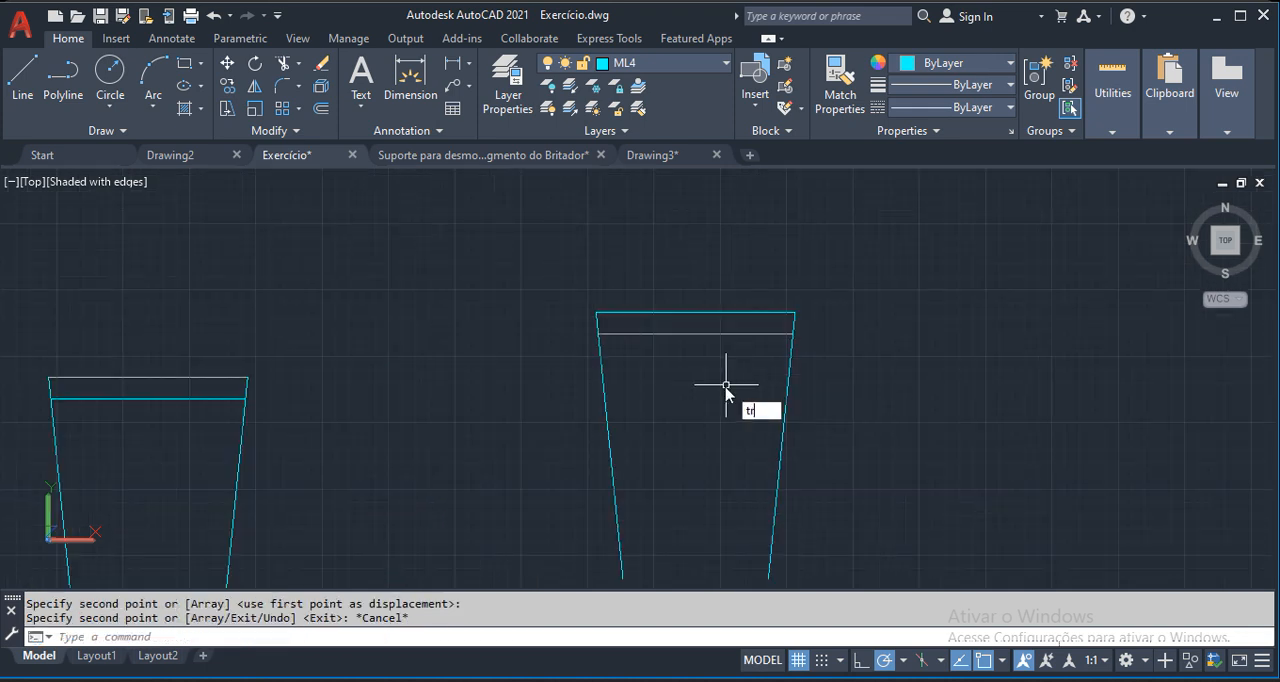
pyautogui.press('Return')
pyautogui.click(728, 333)
pyautogui.click(797, 379)
pyautogui.click(371, 431)
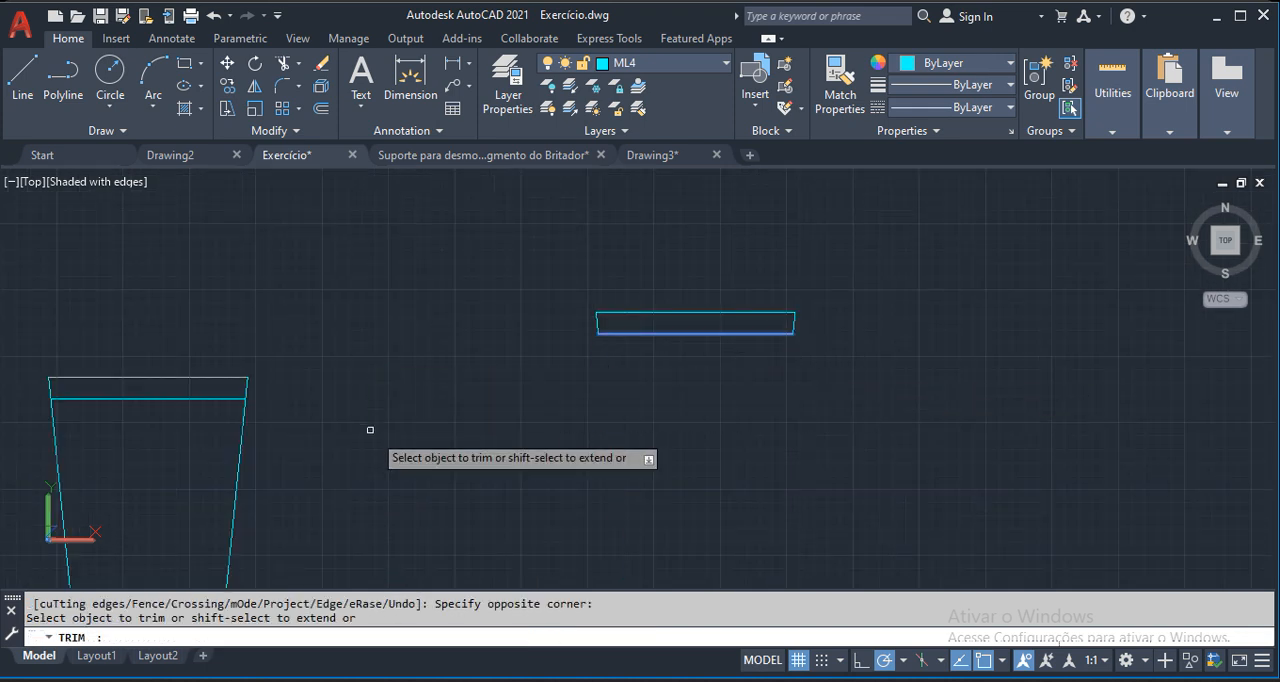
pyautogui.press('Escape')
# Measure the gap between the inner faces of the two plate solids in the top view.
pyautogui.scroll(3, 751, 318)
pyautogui.scroll(-8, 652, 360)
pyautogui.scroll(5, 707, 357)
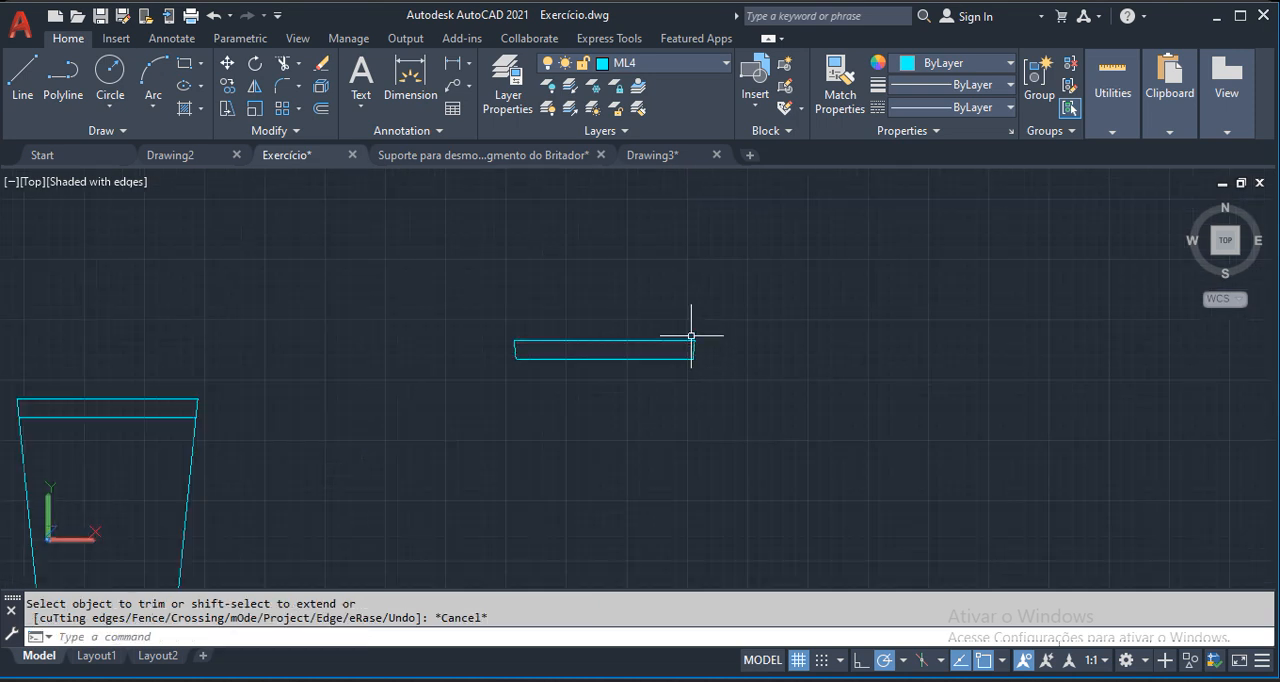
pyautogui.scroll(3, 690, 353)
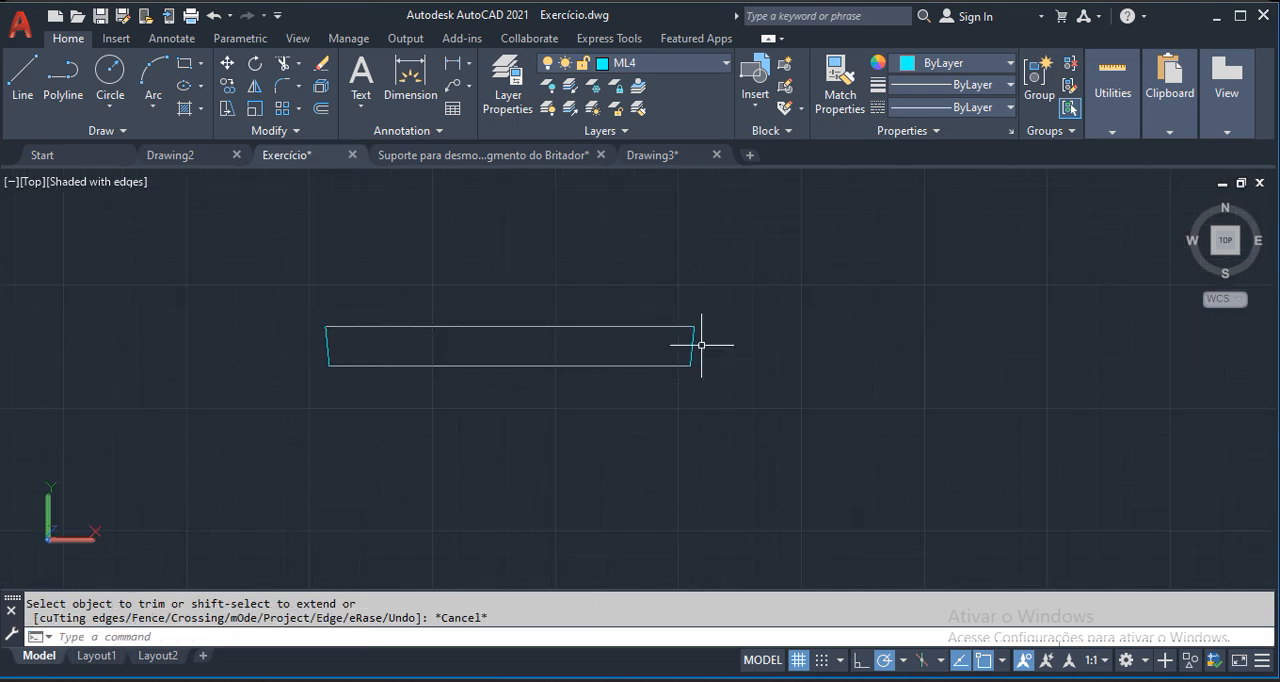
pyautogui.scroll(-6, 640, 400)
pyautogui.moveTo(479, 431); pyautogui.dragTo(666, 428, button='middle')
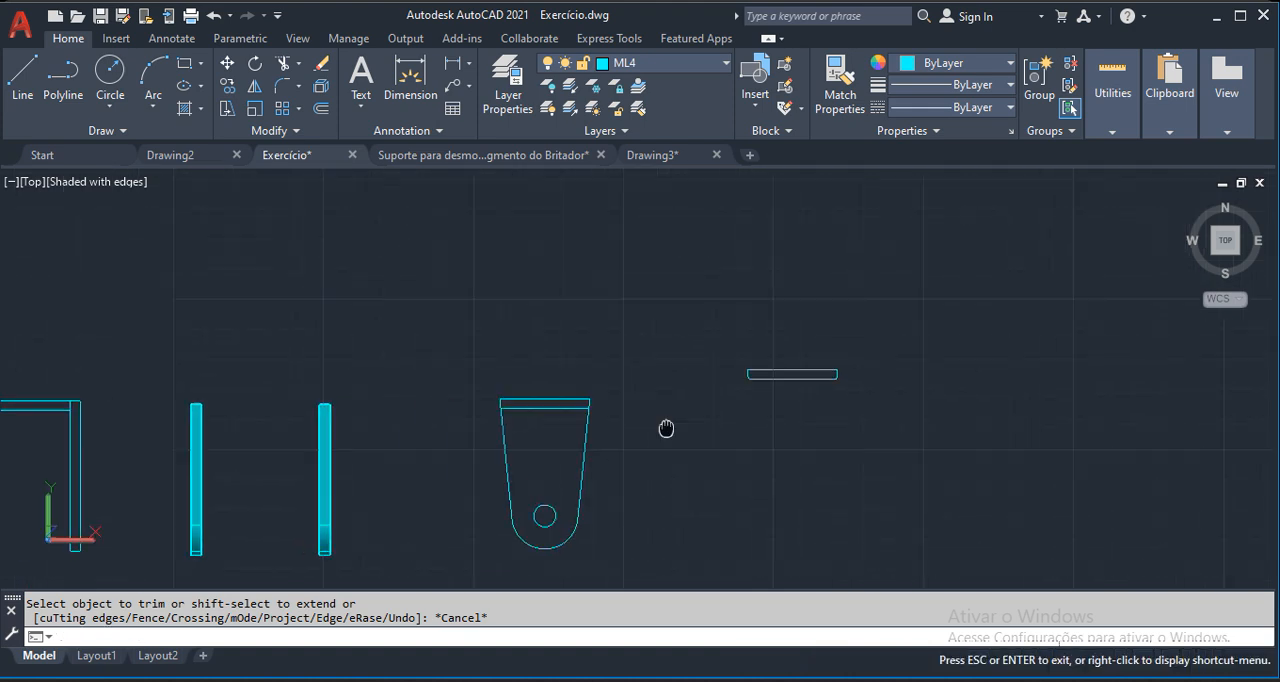
pyautogui.scroll(5, 324, 410)
pyautogui.write('di')
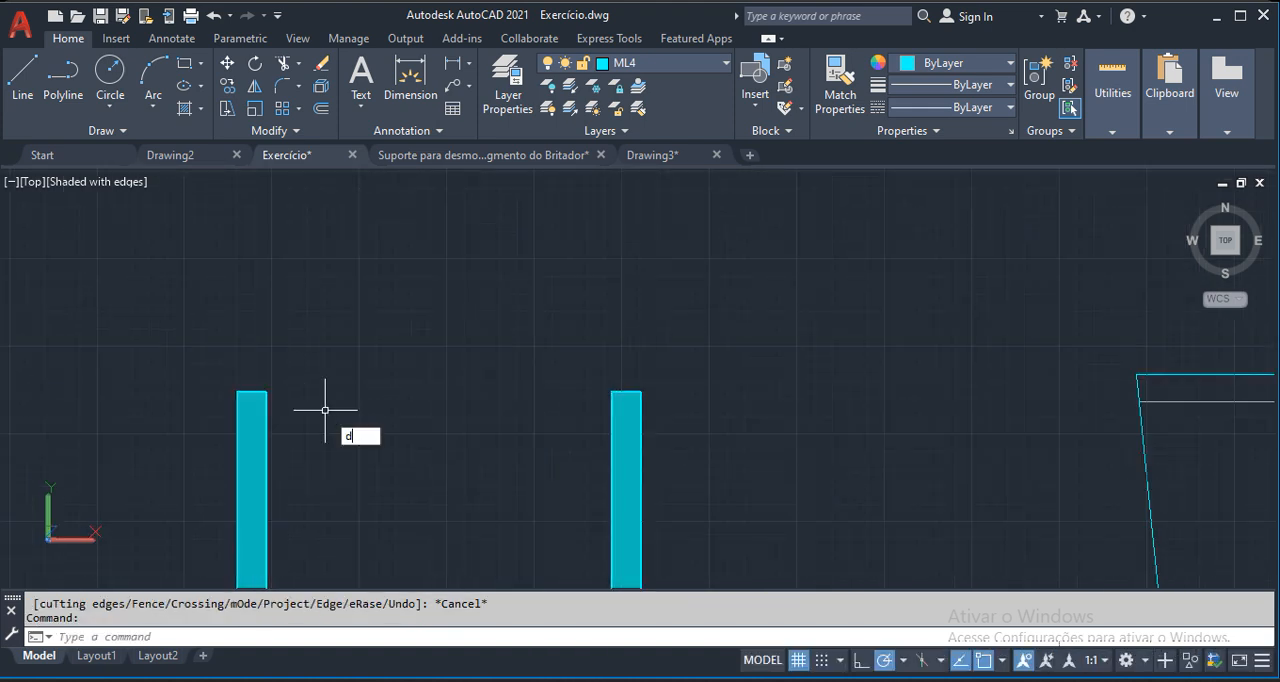
pyautogui.press('Return')
pyautogui.click(267, 392)
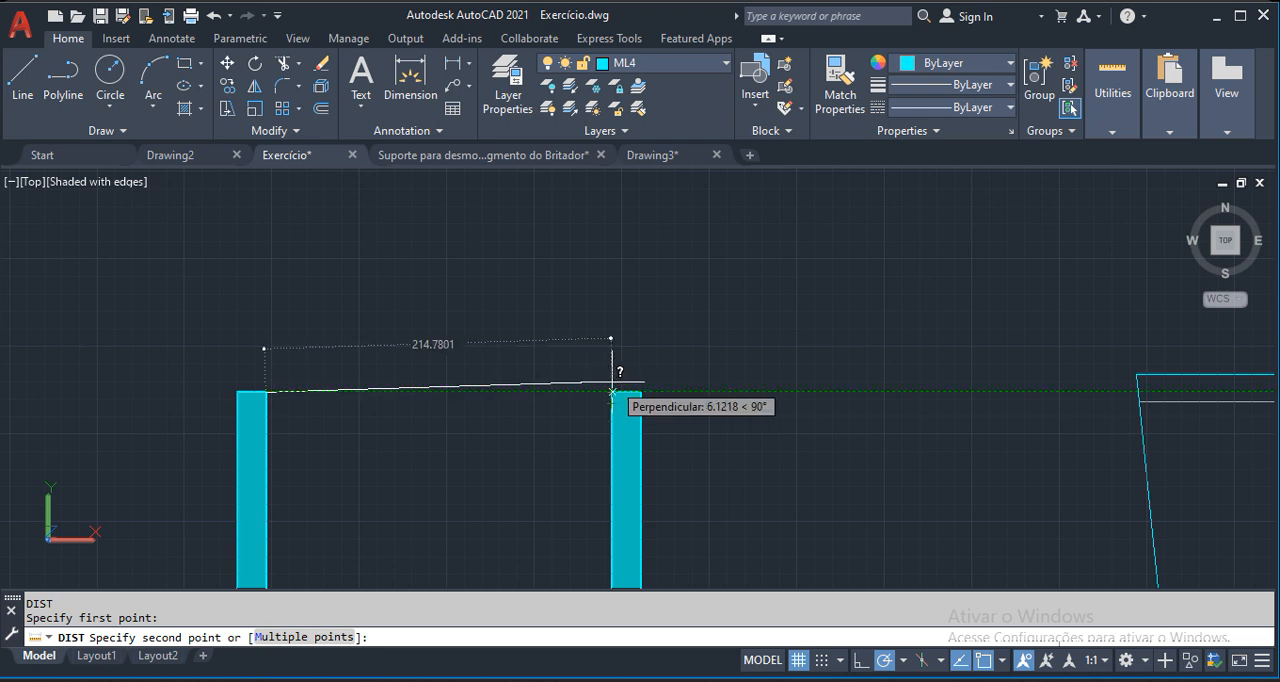
pyautogui.press('Escape')
pyautogui.scroll(-7, 300, 360)
pyautogui.scroll(3, 520, 354)
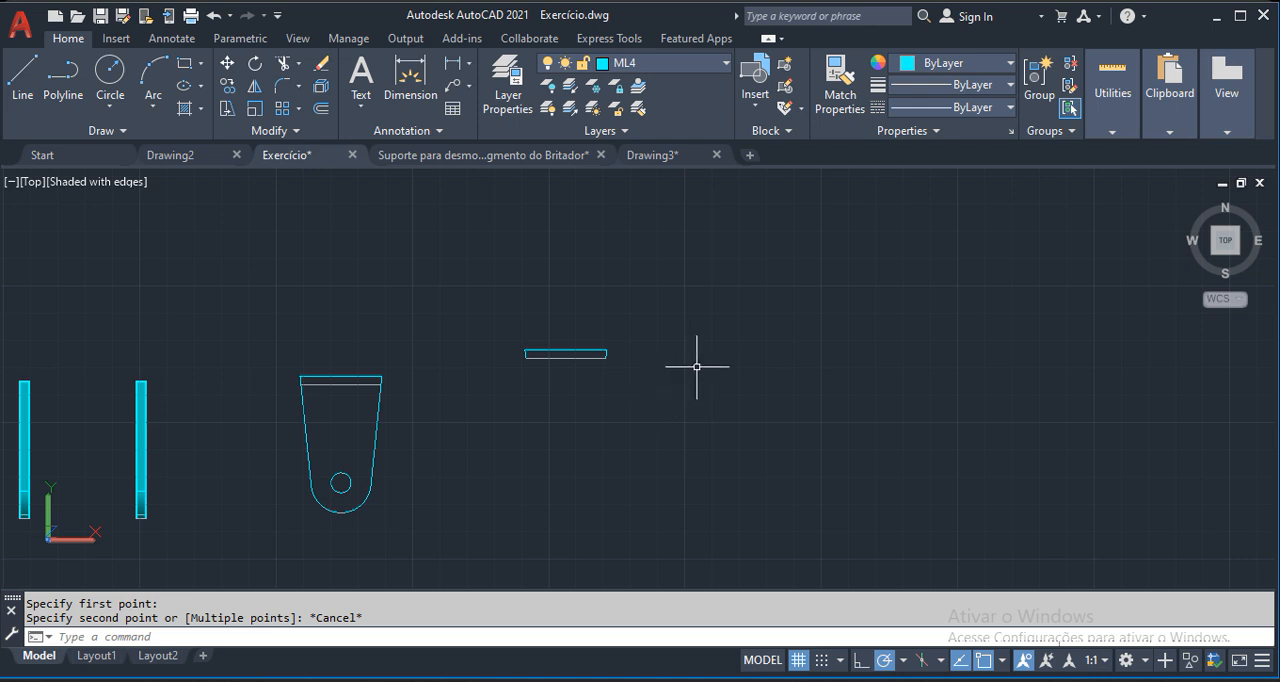
pyautogui.scroll(5, 548, 346)
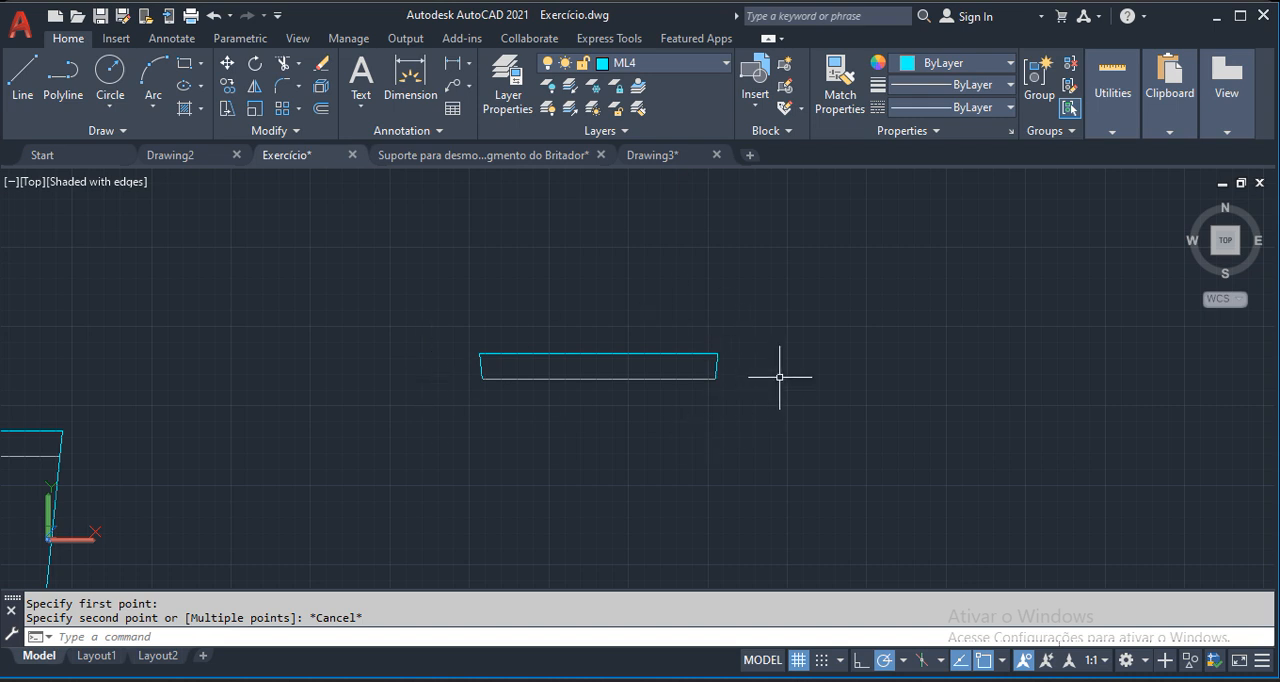
pyautogui.click(615, 364)
pyautogui.click(586, 289)
pyautogui.press('Escape')
pyautogui.press('Escape')
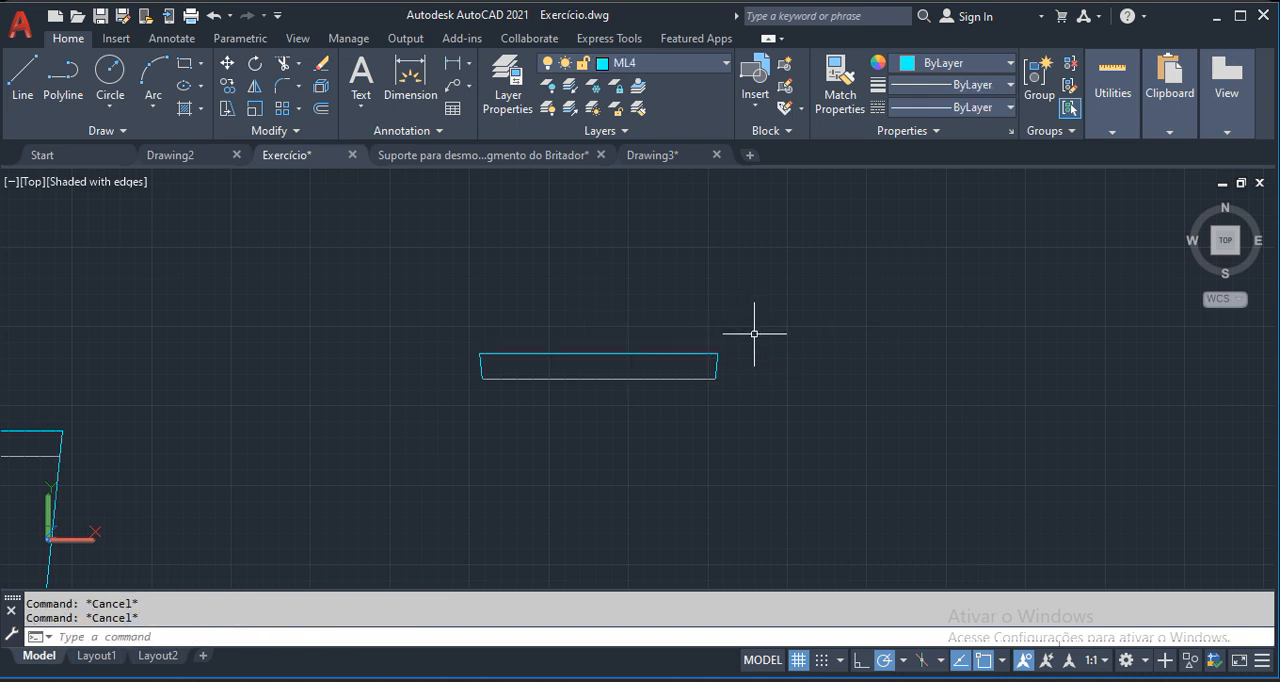
# Join the four edges of the narrow strip into a single closed polyline and check it by selecting it.
pyautogui.write('j')
pyautogui.press('Return')
pyautogui.click(756, 330)
pyautogui.click(340, 458)
pyautogui.press('Return')
pyautogui.click(483, 356)
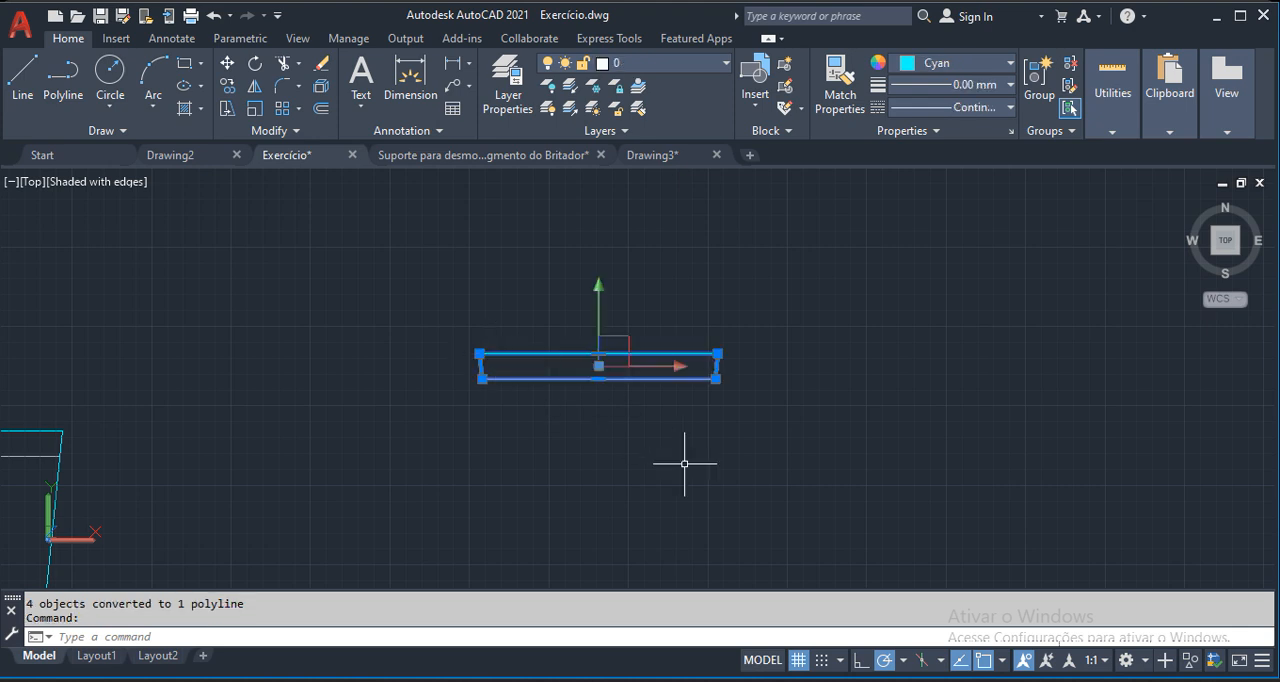
pyautogui.scroll(2, 680, 372)
pyautogui.press('Escape')
pyautogui.press('Escape')
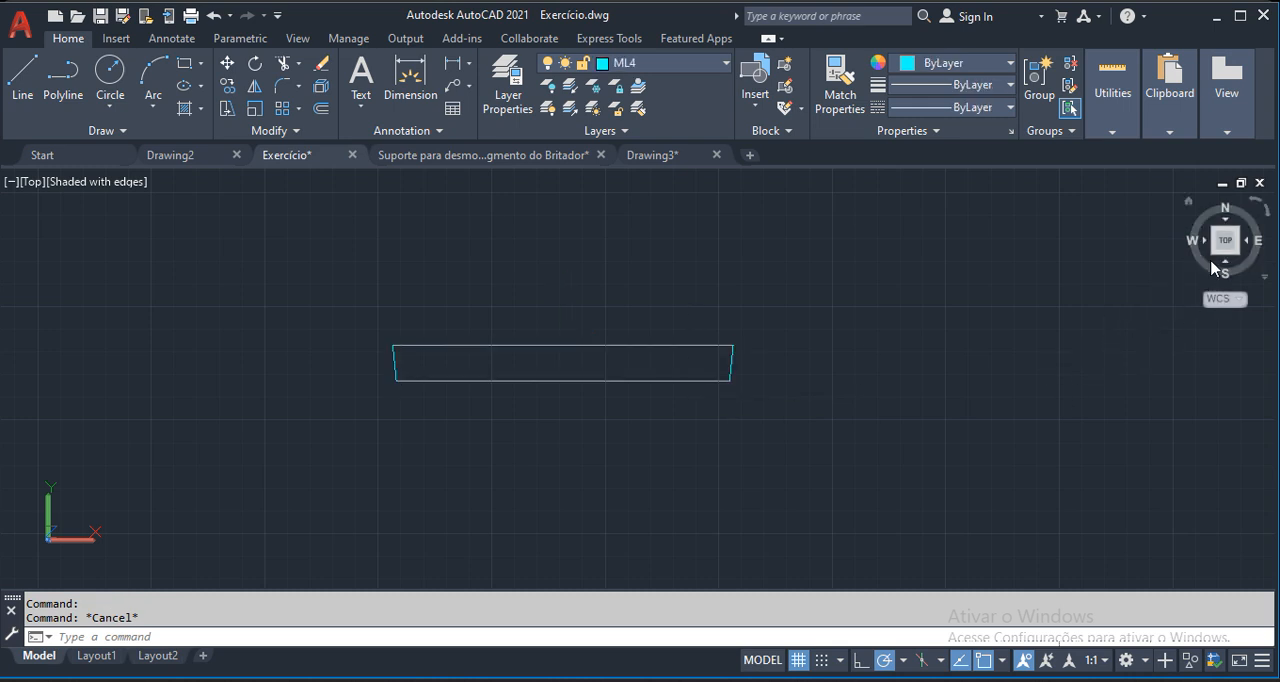
# Switch to the SW Isometric view at the strip profile.
pyautogui.click(1213, 256)
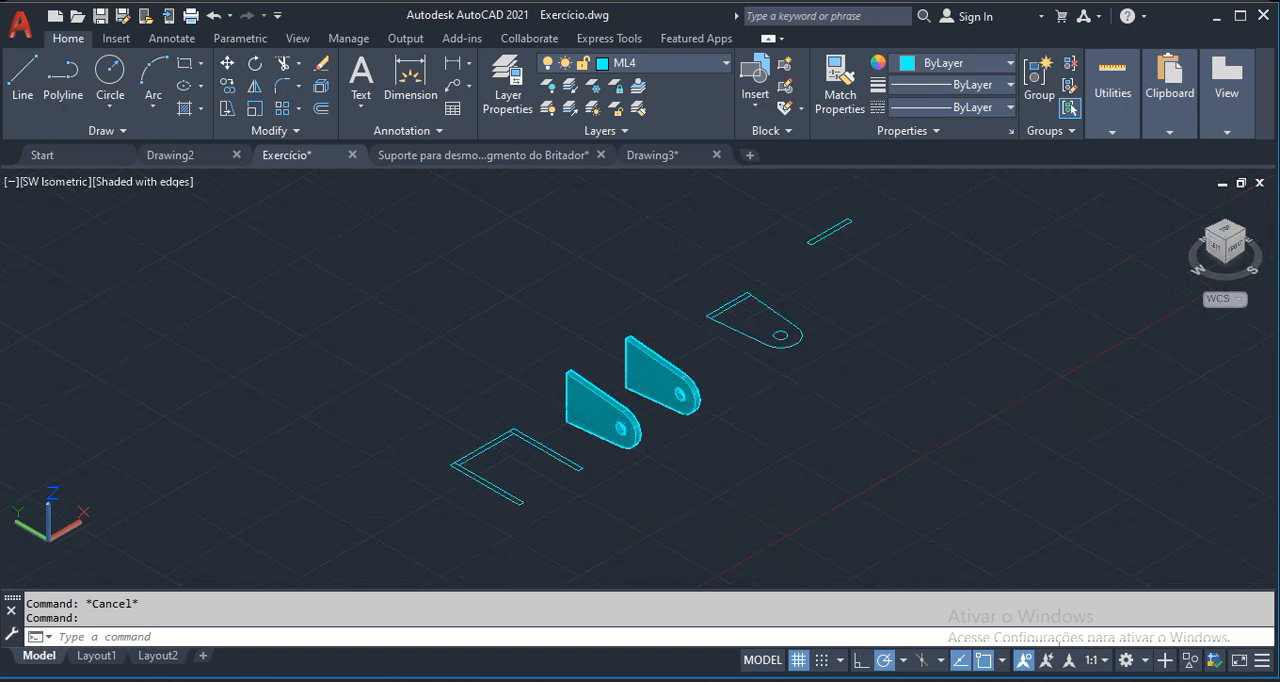
pyautogui.scroll(5, 726, 397)
pyautogui.write('ex')
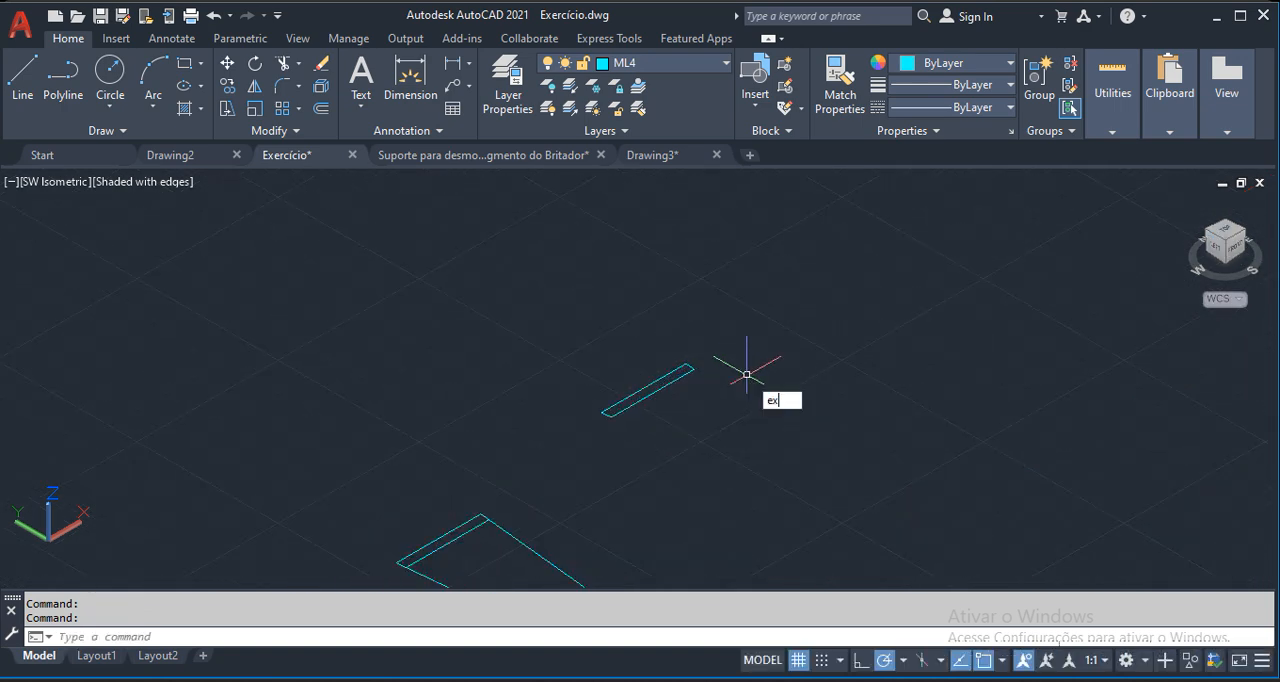
pyautogui.press('Return')
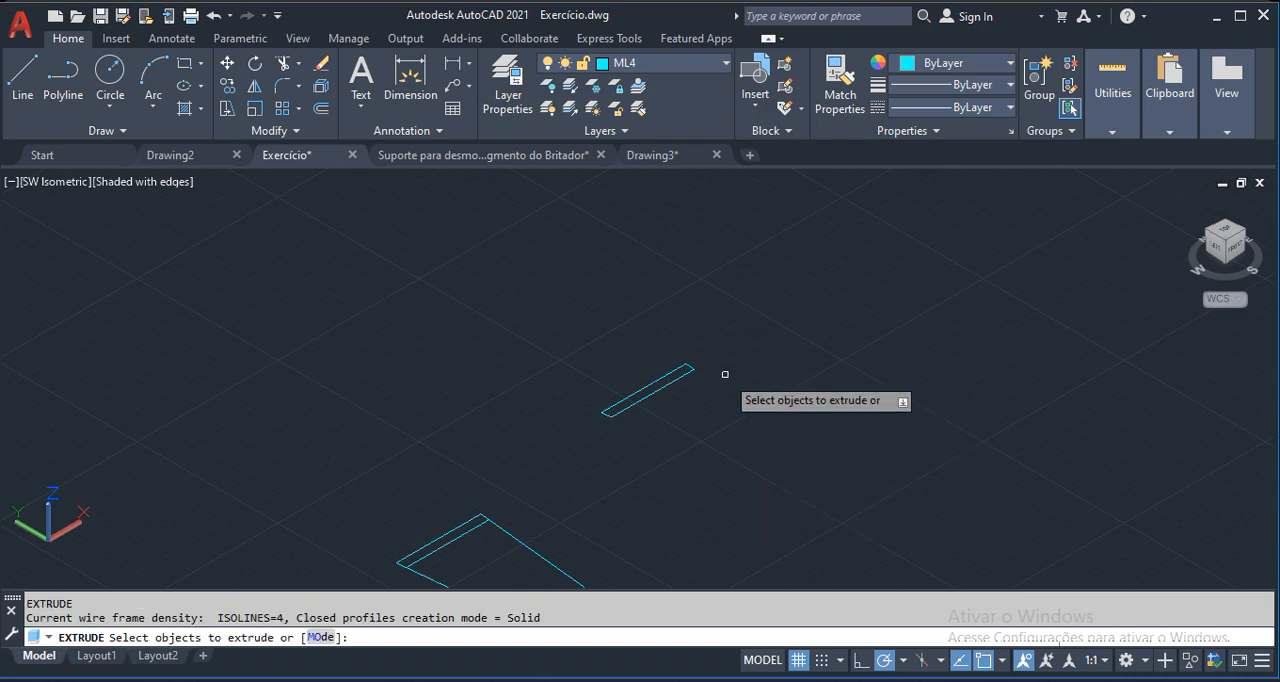
pyautogui.click(655, 382)
pyautogui.rightClick(719, 380)
pyautogui.click(786, 397)
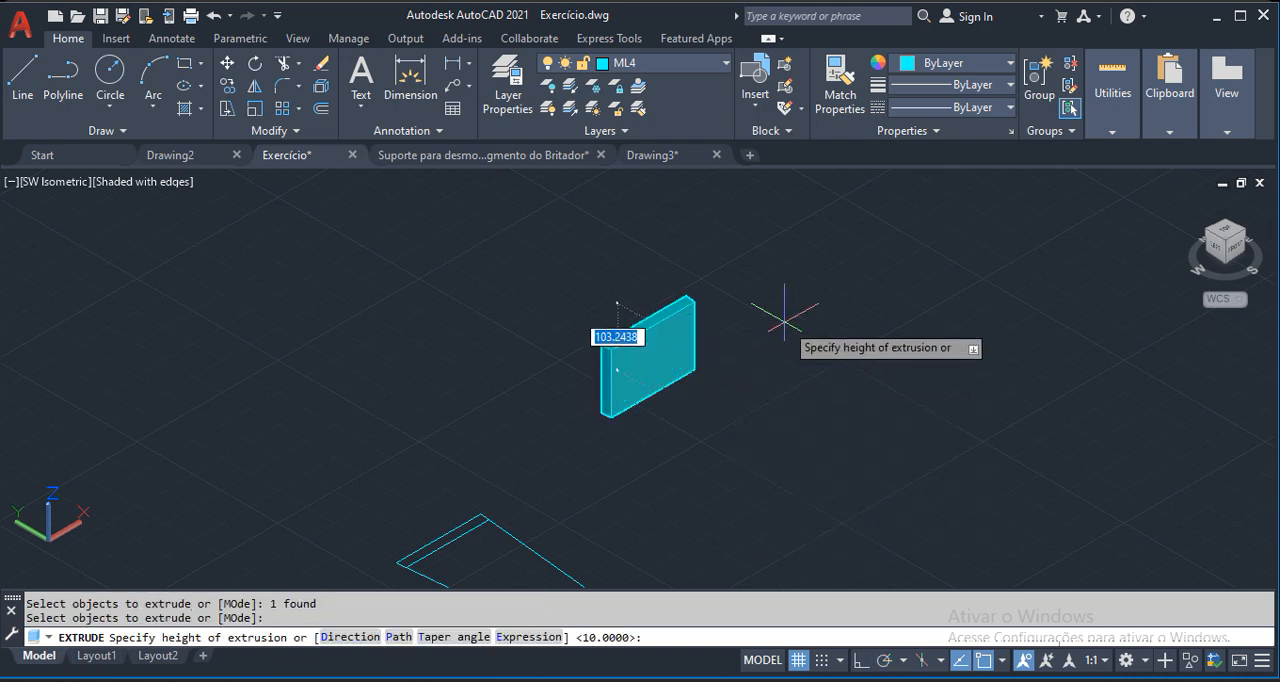
pyautogui.press('Escape')
# Use PRESSPULL on the area inside the strip profile to raise it upward into a solid connecting plate.
pyautogui.scroll(2, 725, 354)
pyautogui.write('PRE')
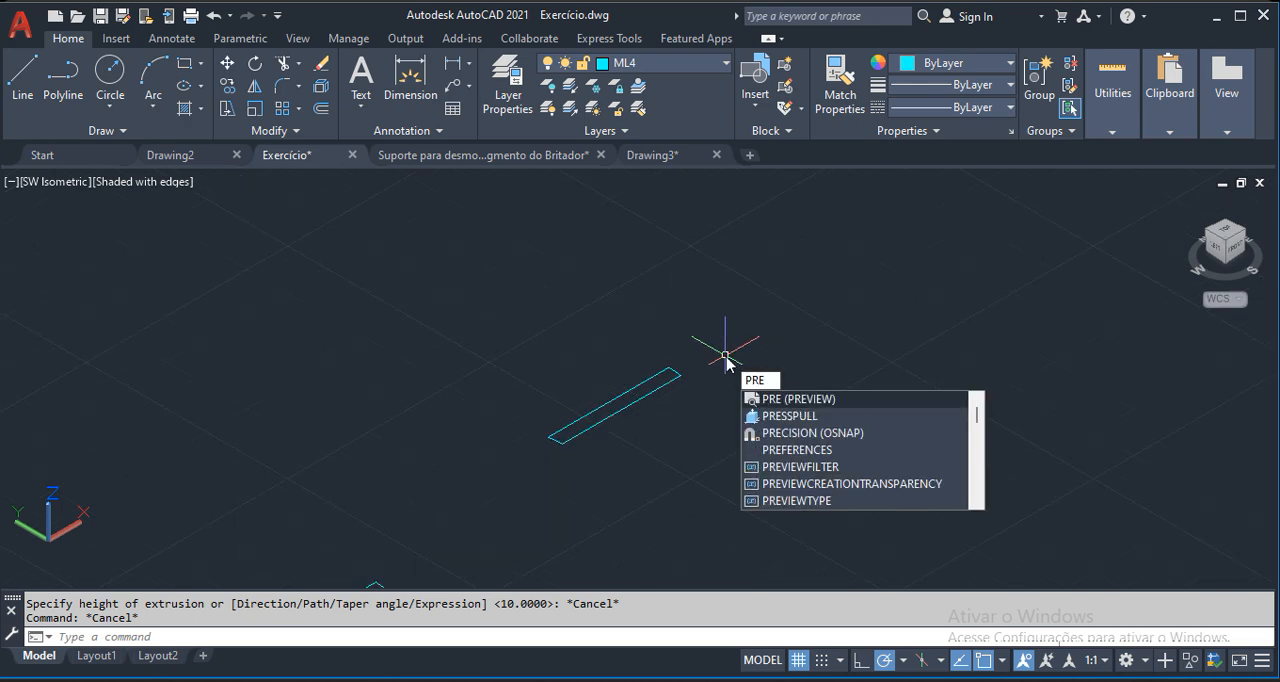
pyautogui.write('SS')
pyautogui.press('Return')
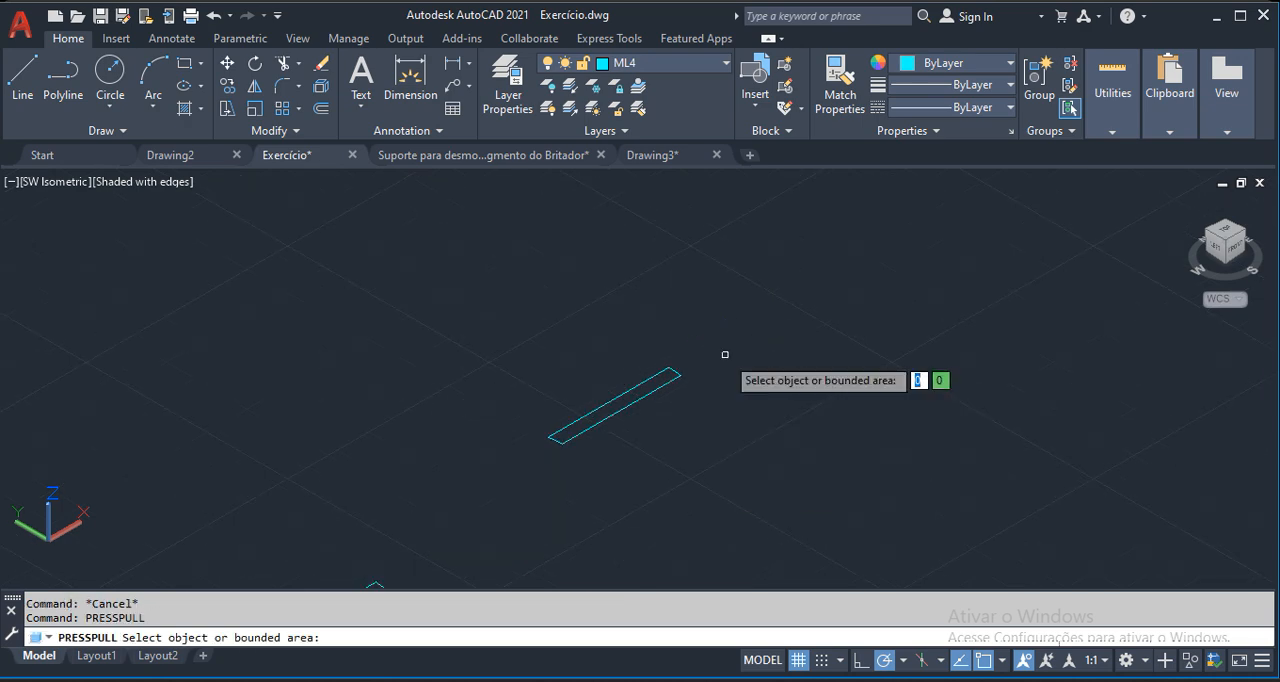
pyautogui.click(657, 367)
pyautogui.scroll(-3, 675, 370)
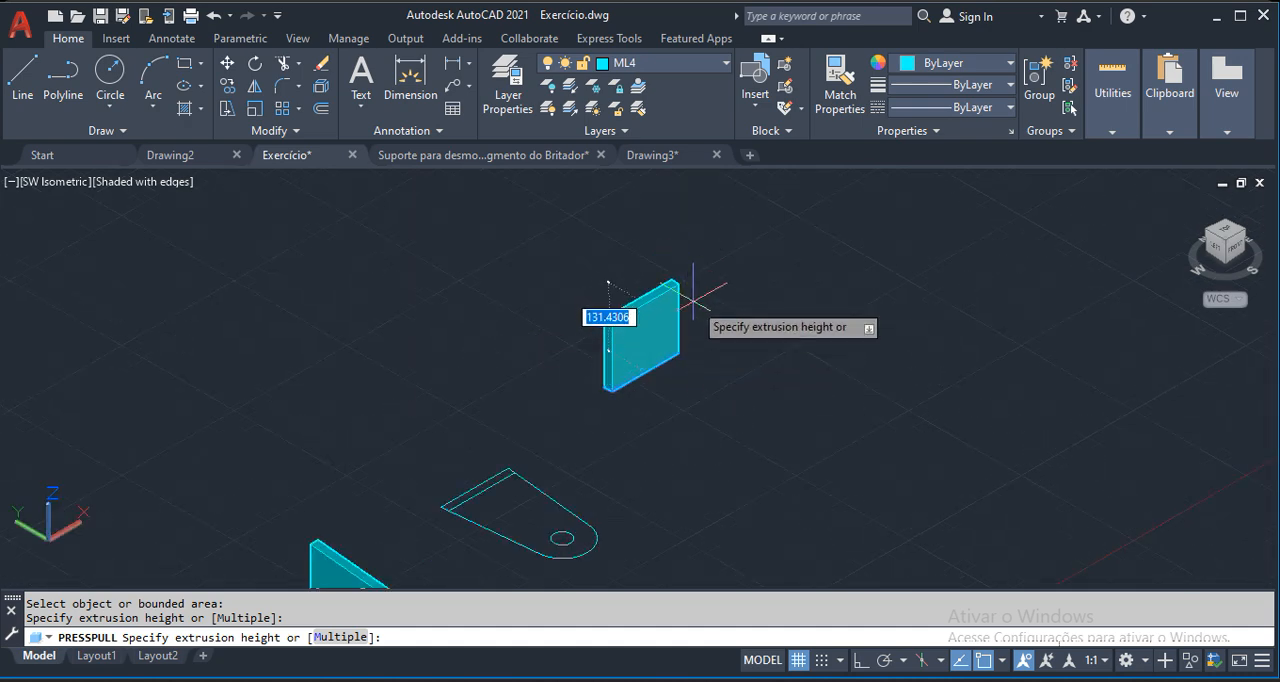
pyautogui.write('19')
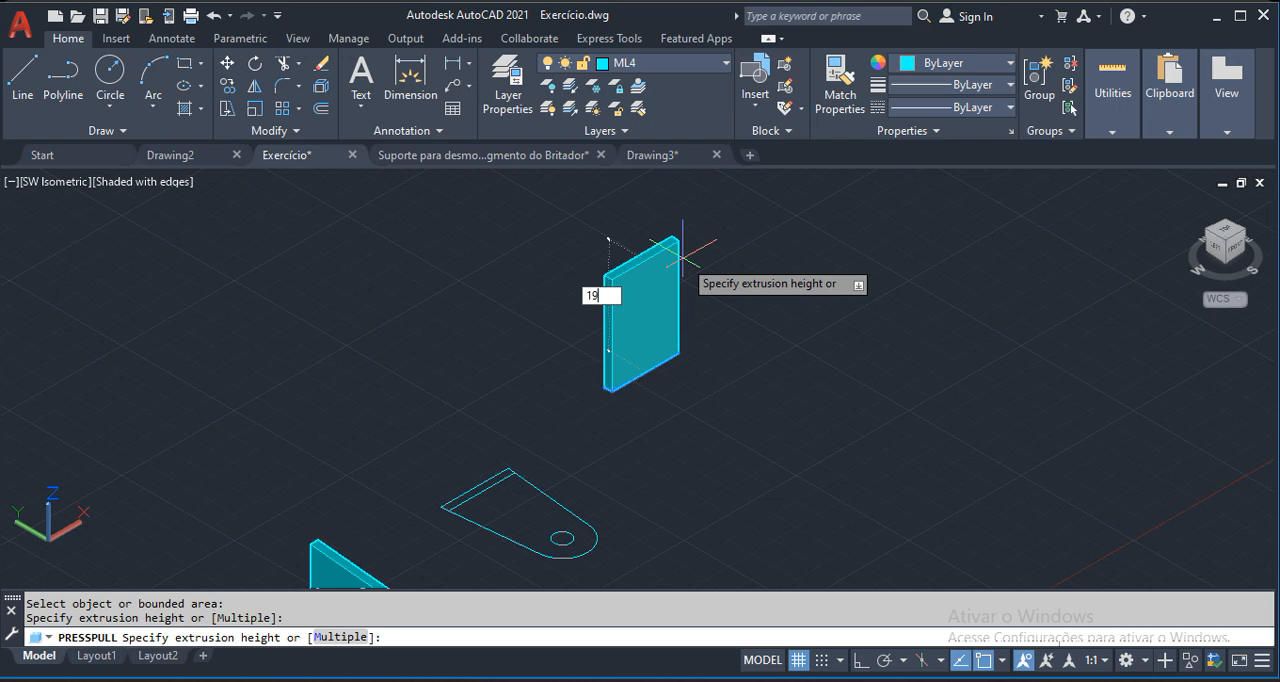
pyautogui.press('Return')
pyautogui.scroll(1, 646, 314)
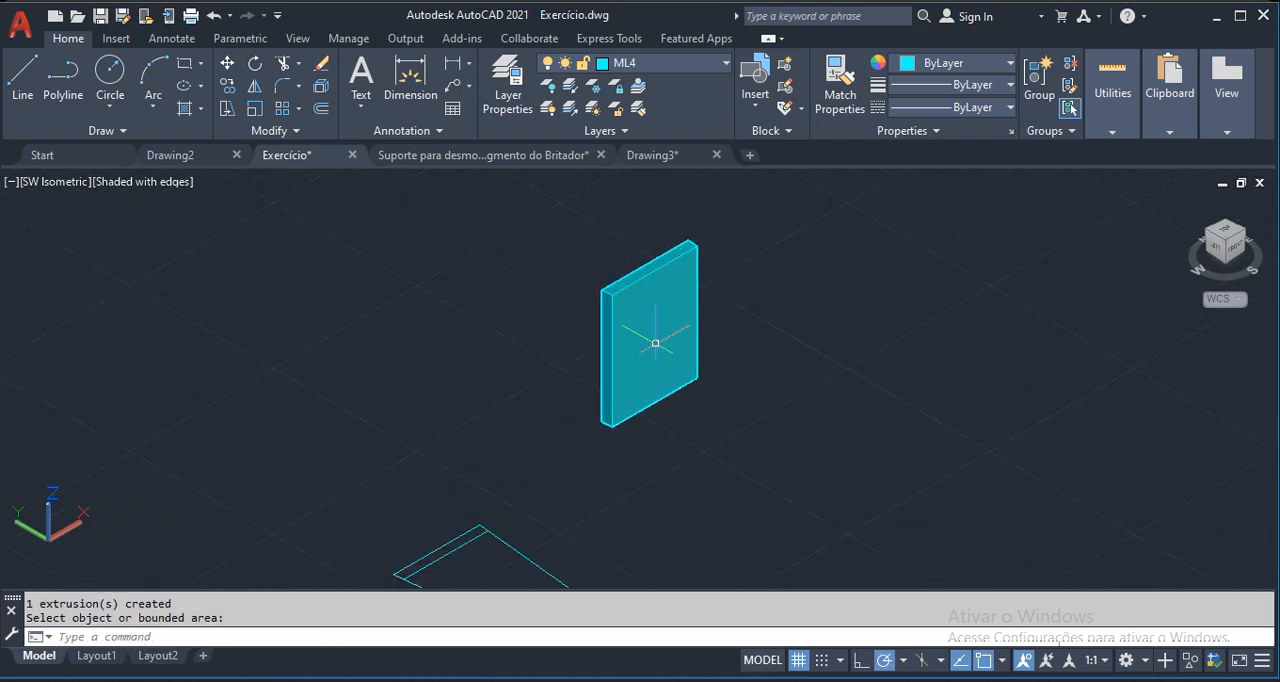
pyautogui.press('Escape')
pyautogui.press('Escape')
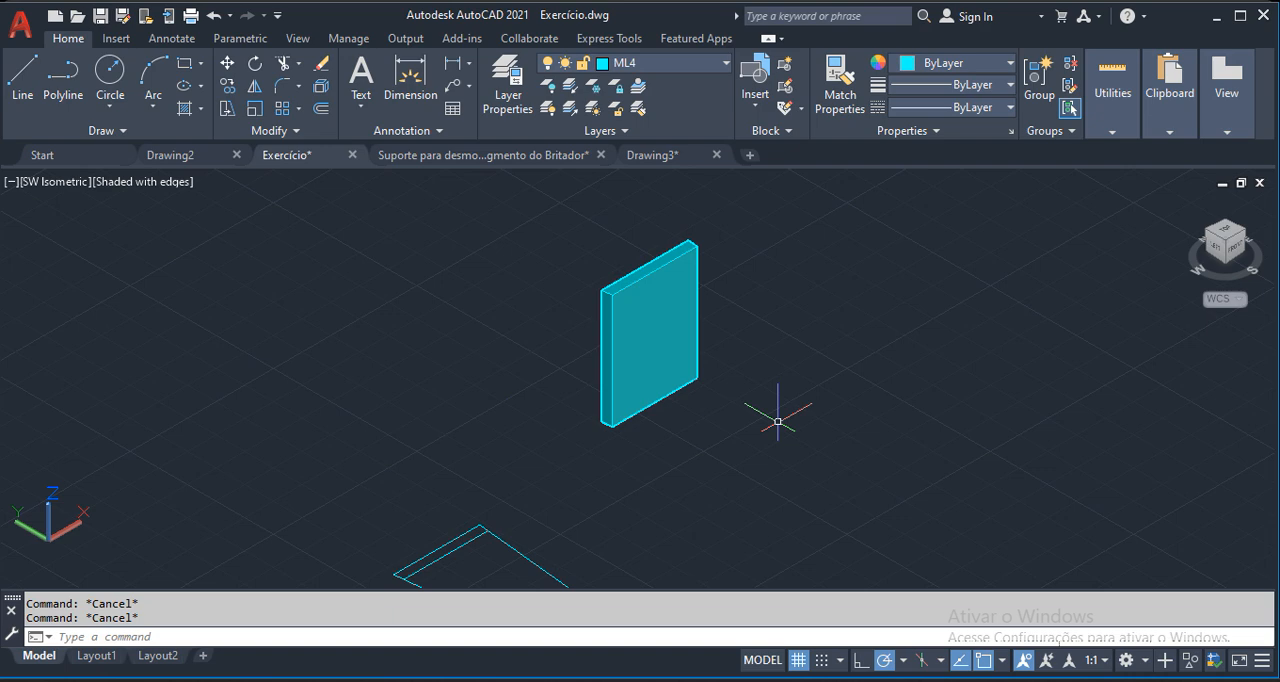
pyautogui.scroll(2, 641, 400)
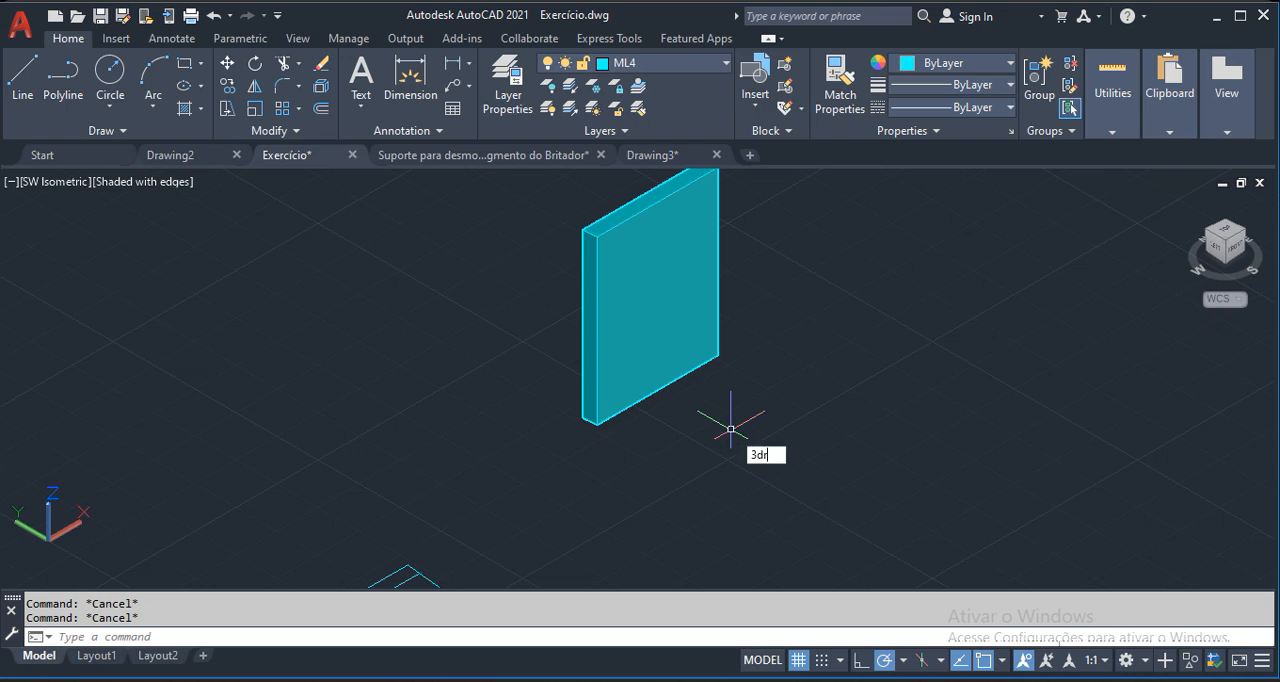
pyautogui.press('Return')
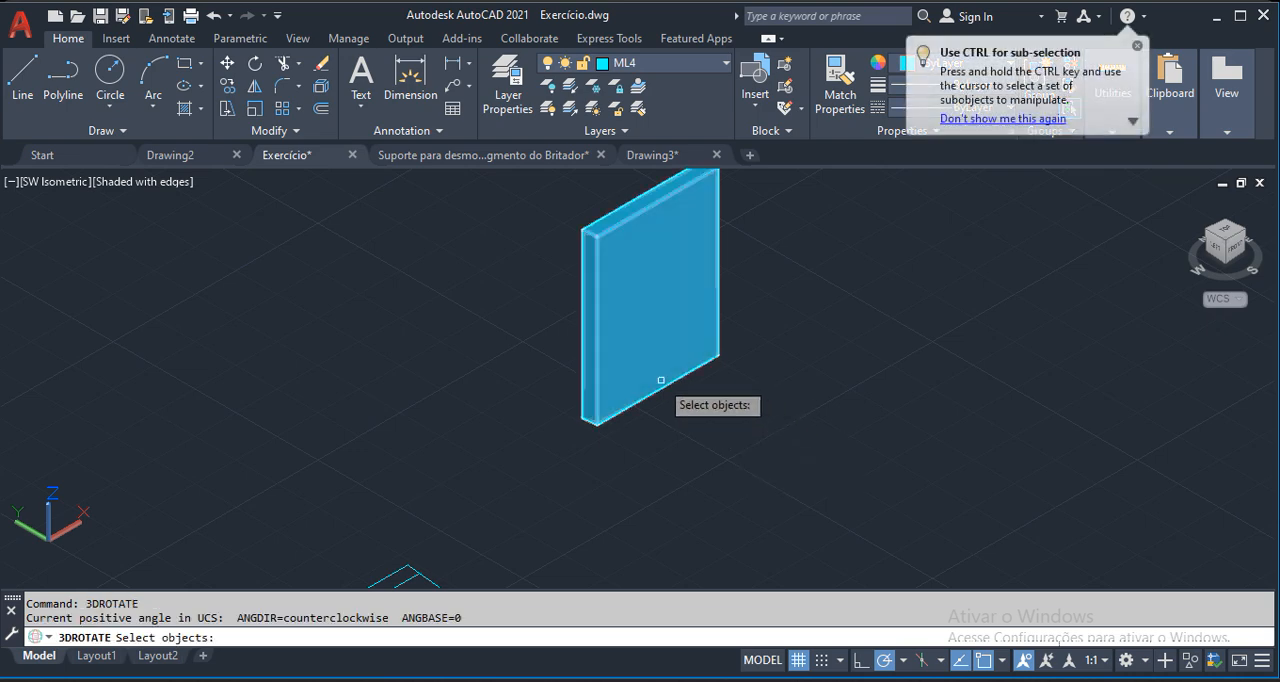
pyautogui.click(661, 381)
pyautogui.press('Return')
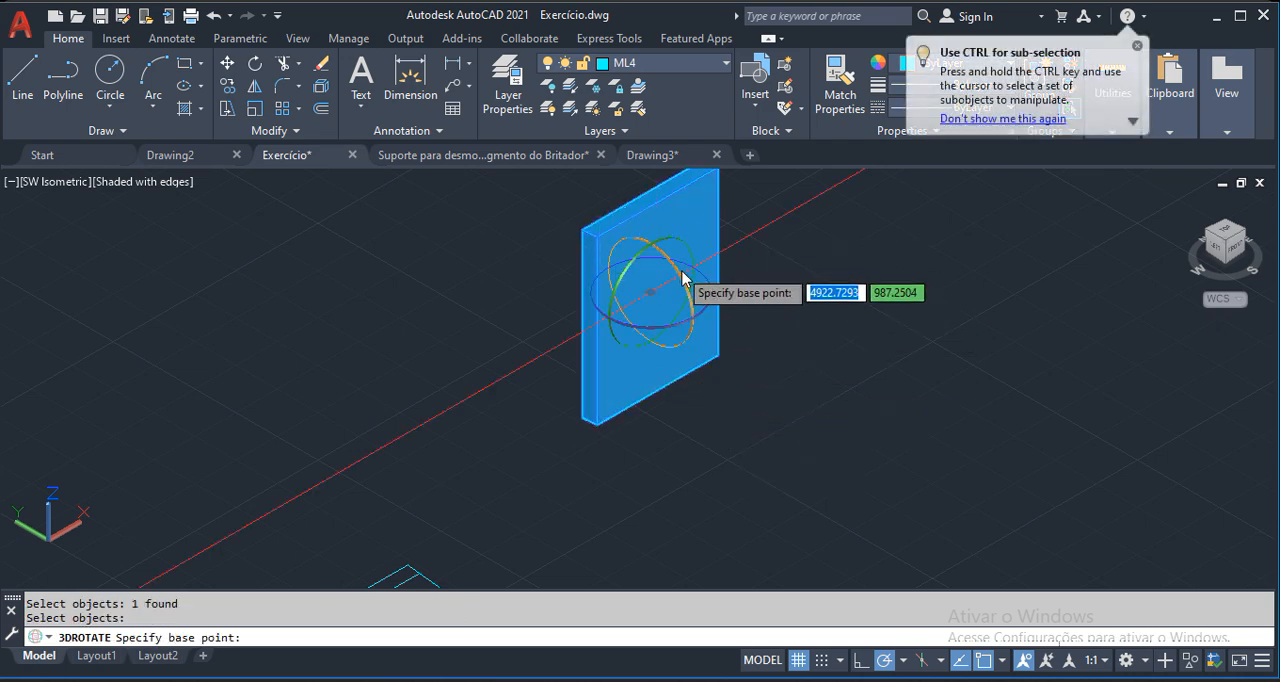
pyautogui.press('Escape')
pyautogui.press('Escape')
pyautogui.press('Escape')
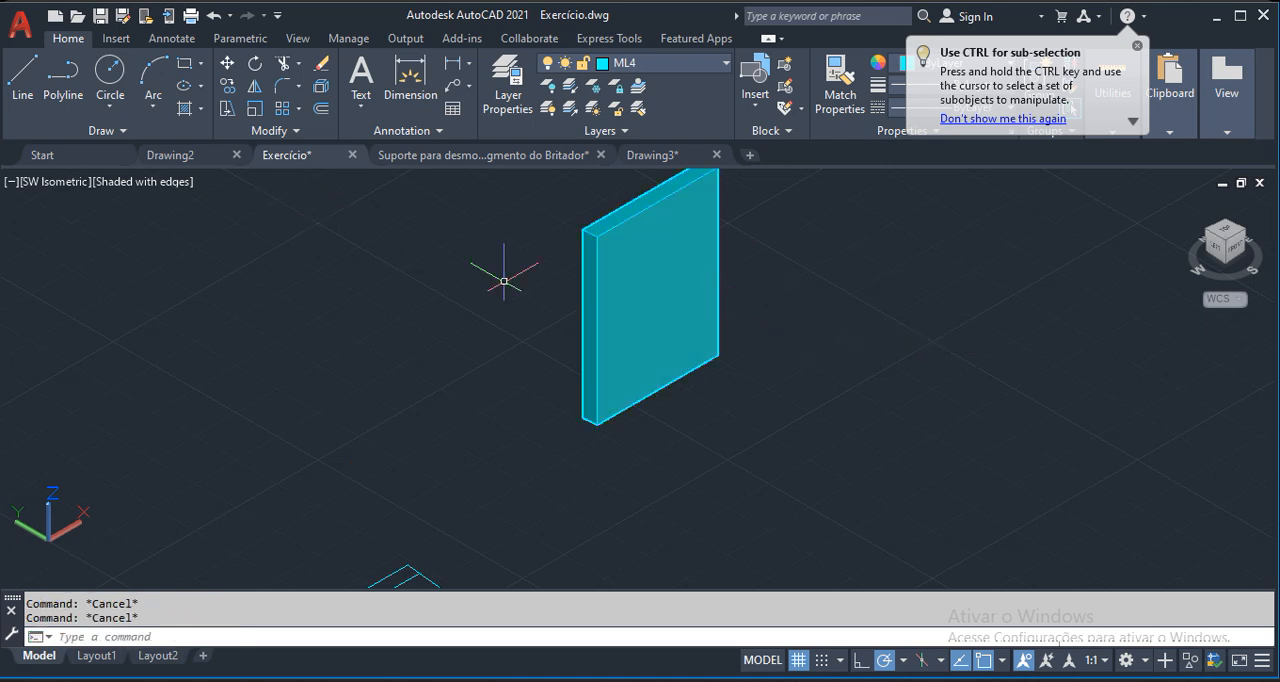
# Rotate the connecting plate solid by 90 degrees with ROTATE3D about an axis along its lower short end edge.
pyautogui.write('ro')
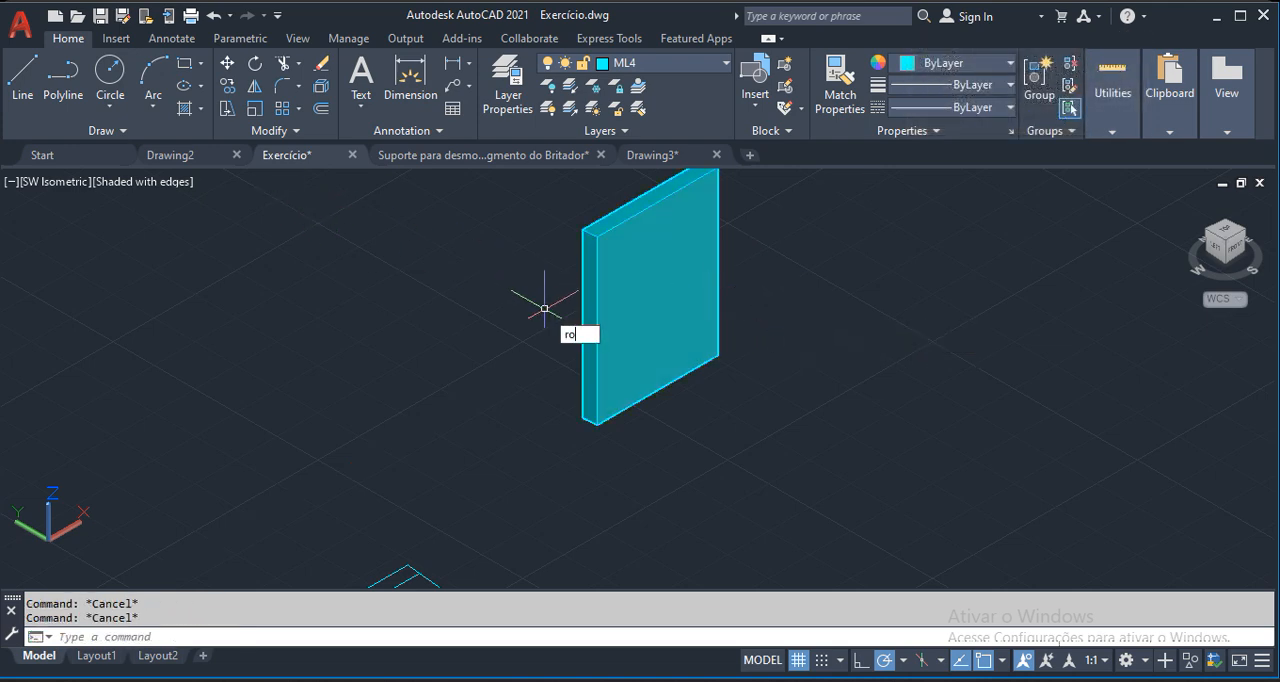
pyautogui.write('tate3')
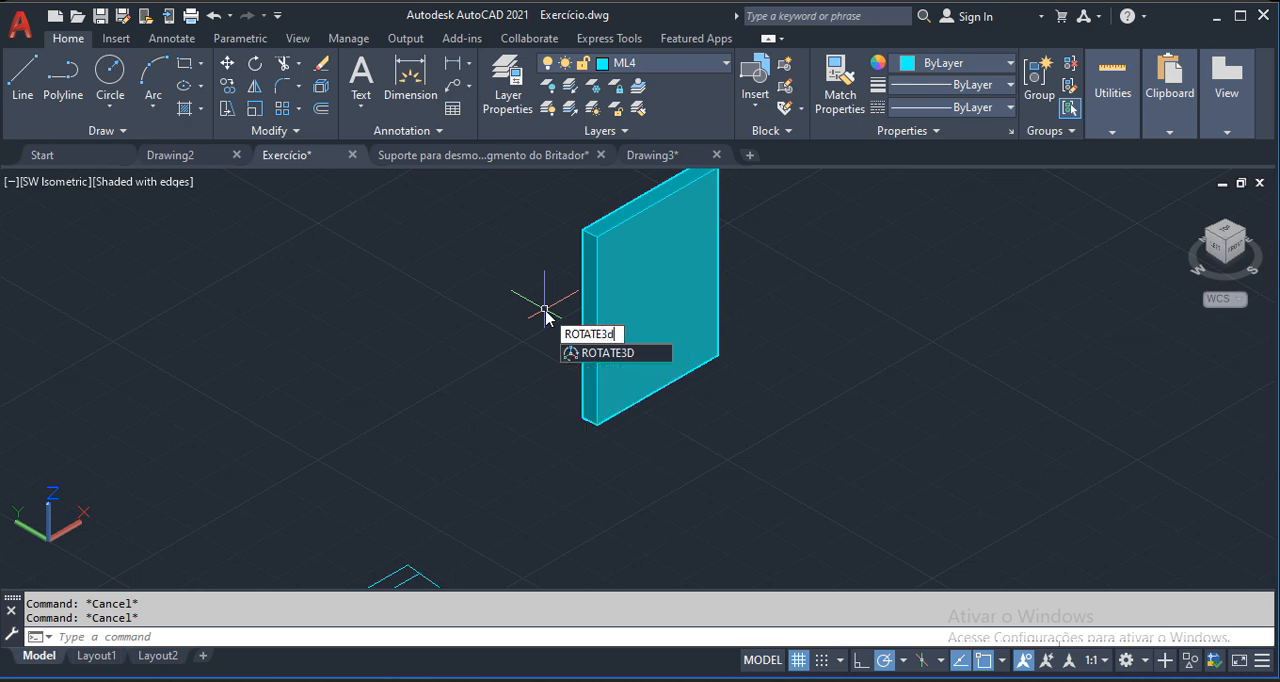
pyautogui.press('Return')
pyautogui.click(633, 334)
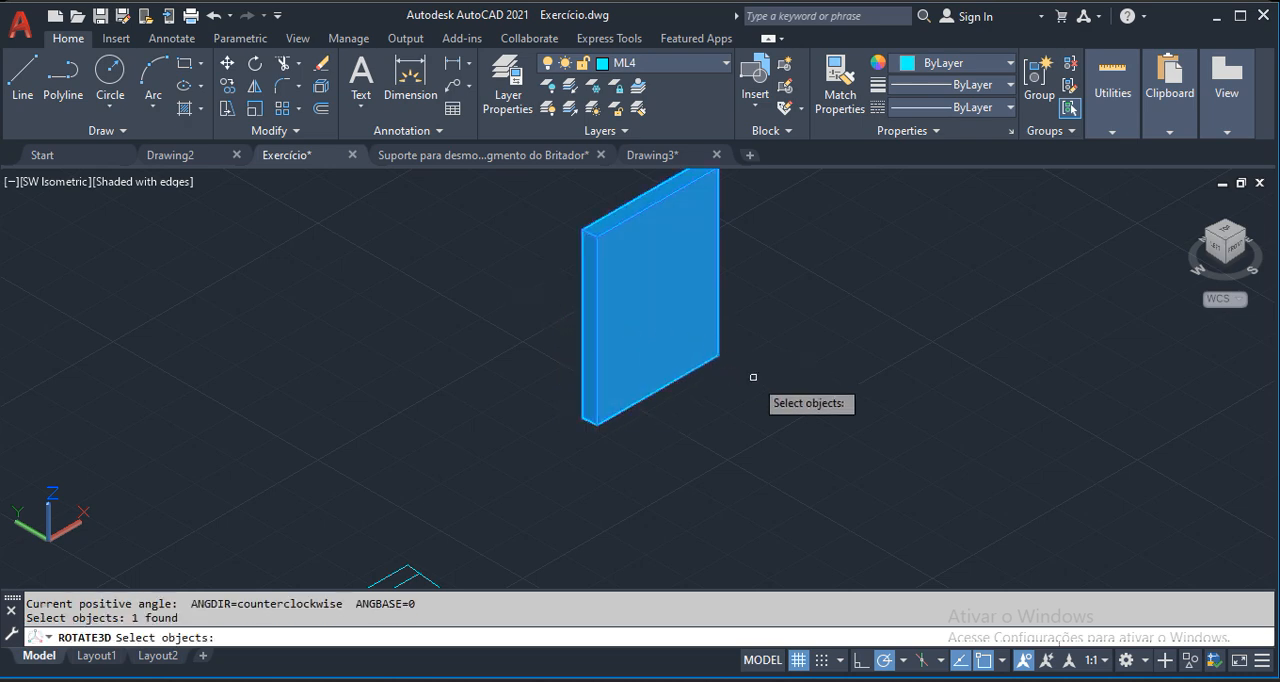
pyautogui.press('Return')
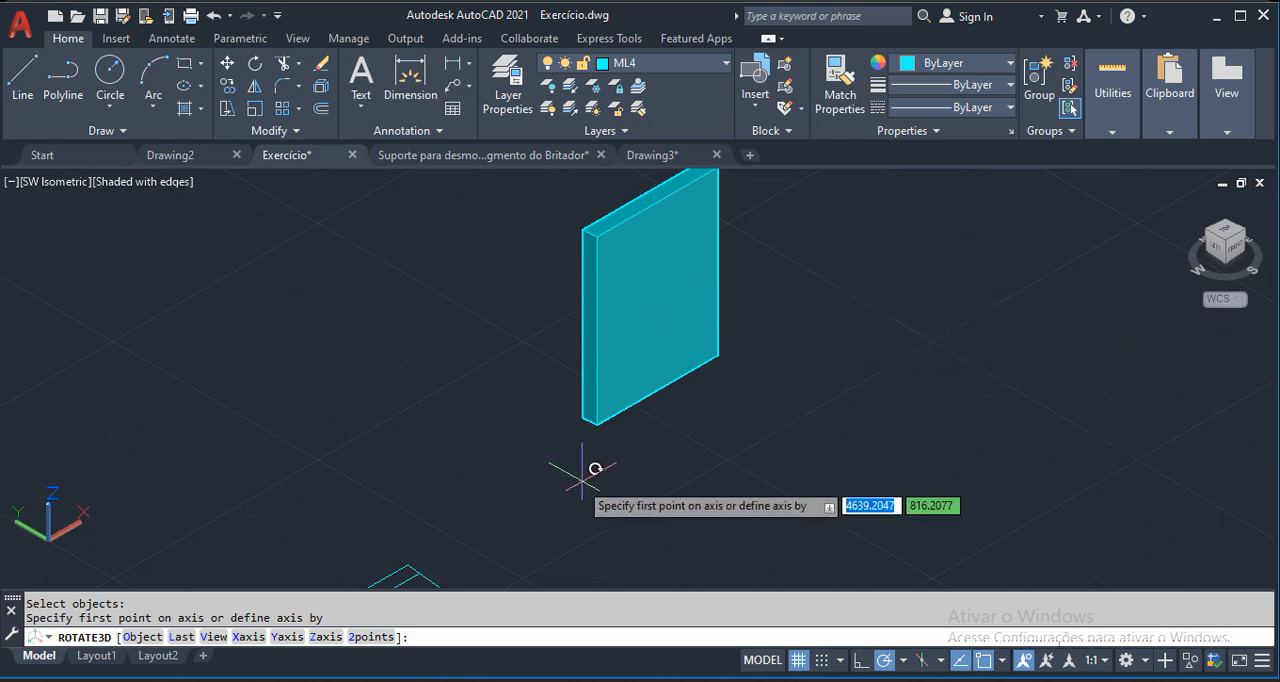
pyautogui.click(583, 414)
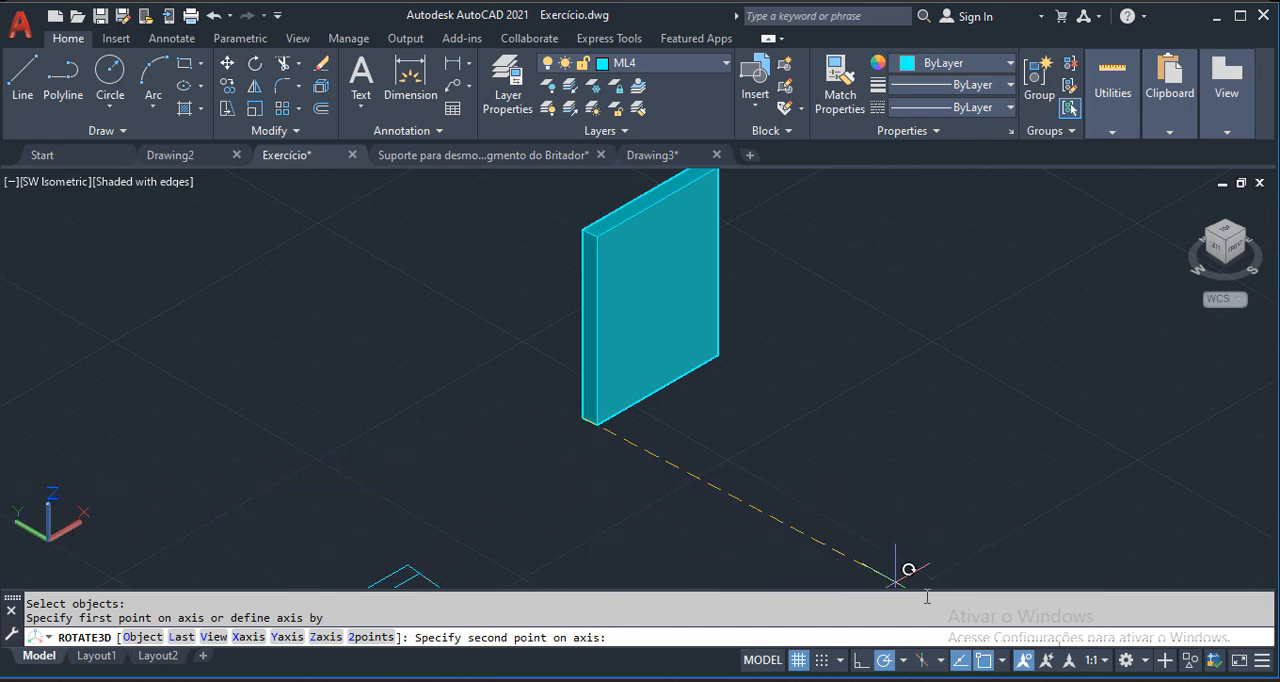
pyautogui.click(761, 521)
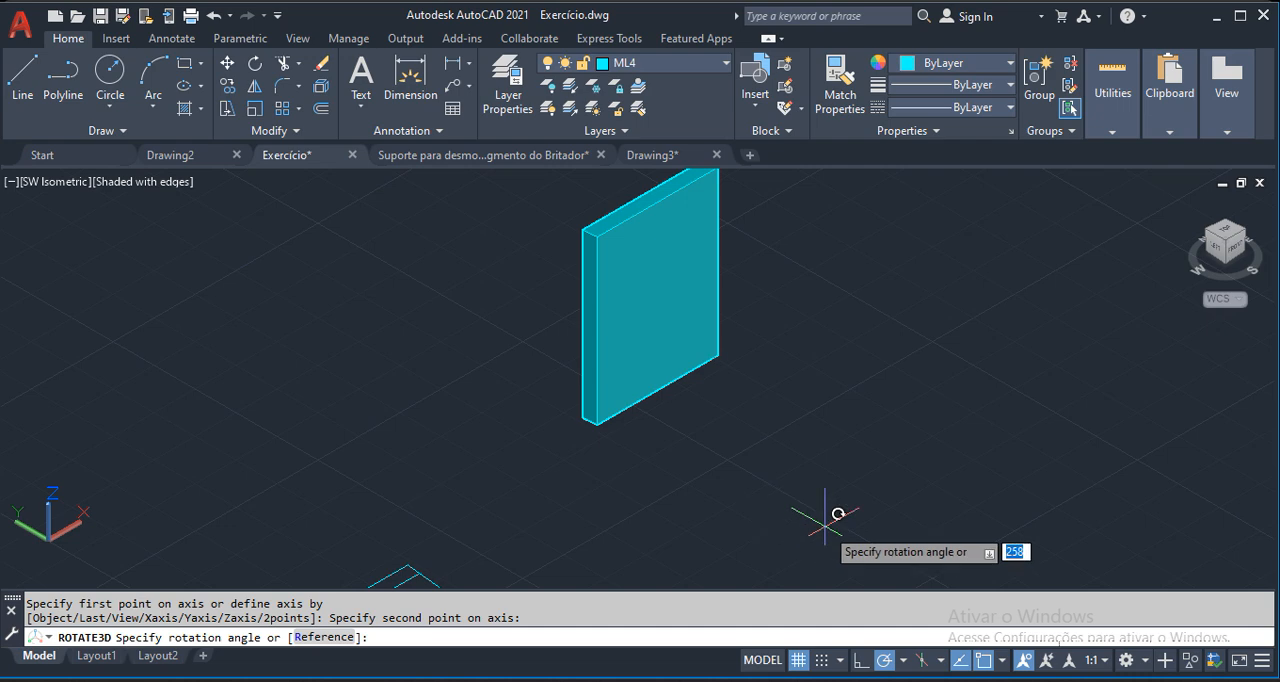
pyautogui.write('90')
pyautogui.press('Return')
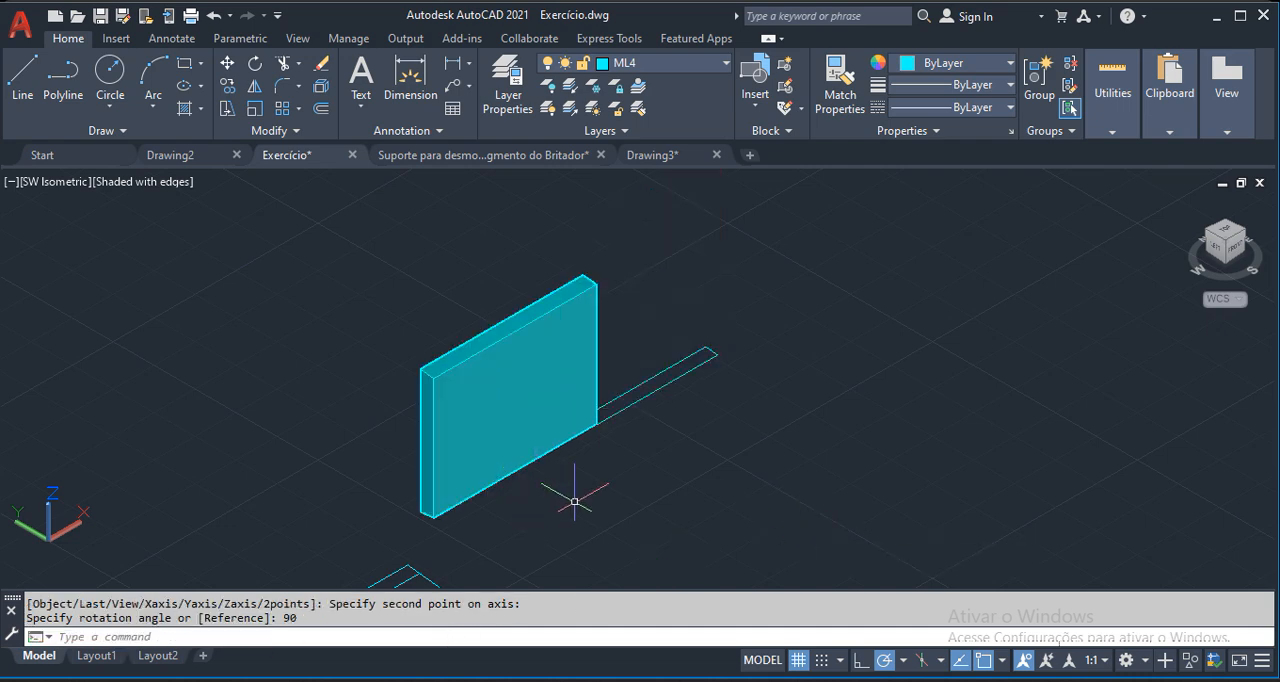
# Move the upright connecting plate away from the narrow strip profile into the free space beside it.
pyautogui.write('m')
pyautogui.press('Return')
pyautogui.click(526, 386)
pyautogui.press('Return')
pyautogui.click(520, 369)
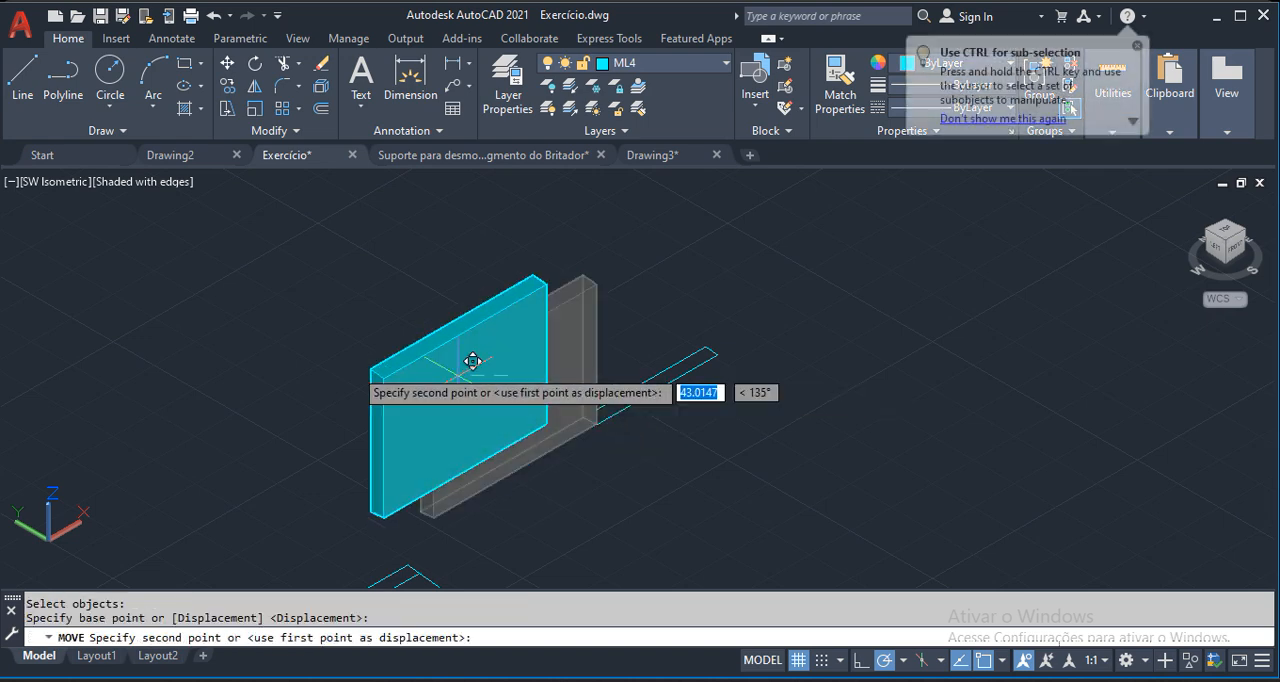
pyautogui.click(348, 358)
# Erase the leftover narrow strip profile.
pyautogui.click(750, 309)
pyautogui.click(492, 506)
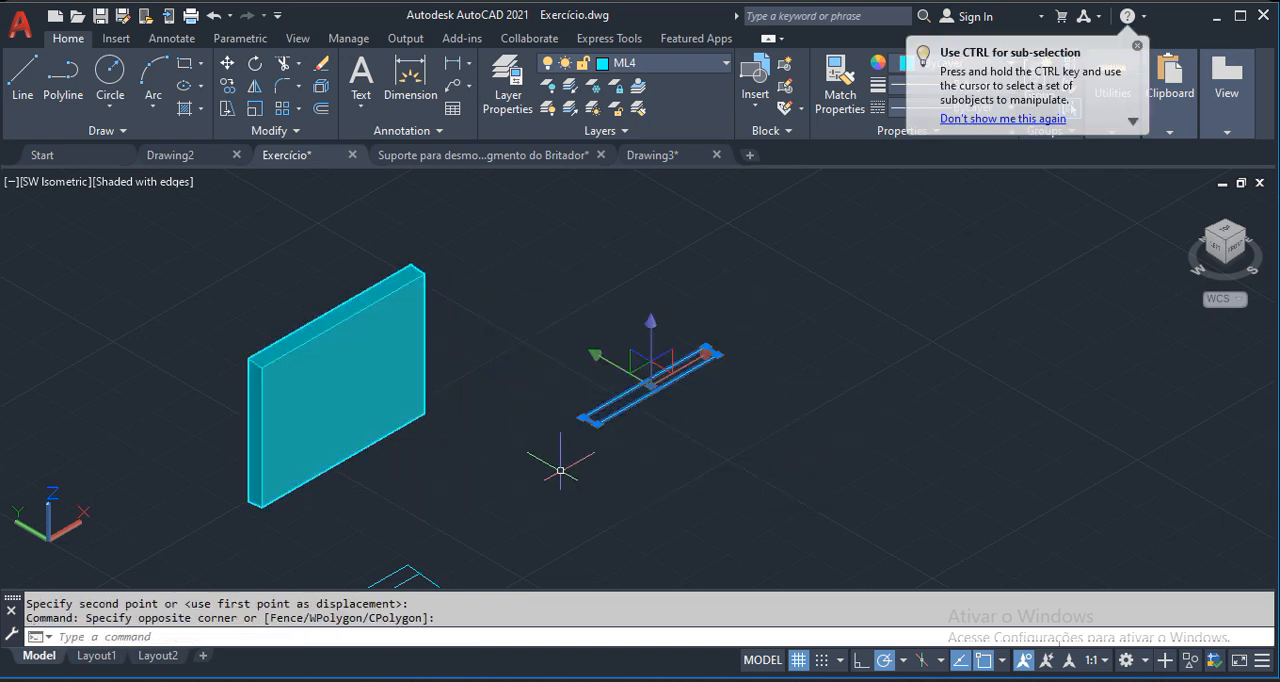
pyautogui.rightClick(616, 436)
pyautogui.click(640, 328)
# Move the connecting plate by its upper outer corner onto the matching inner corner of the near holed plate, between the two plates.
pyautogui.scroll(-3, 678, 340)
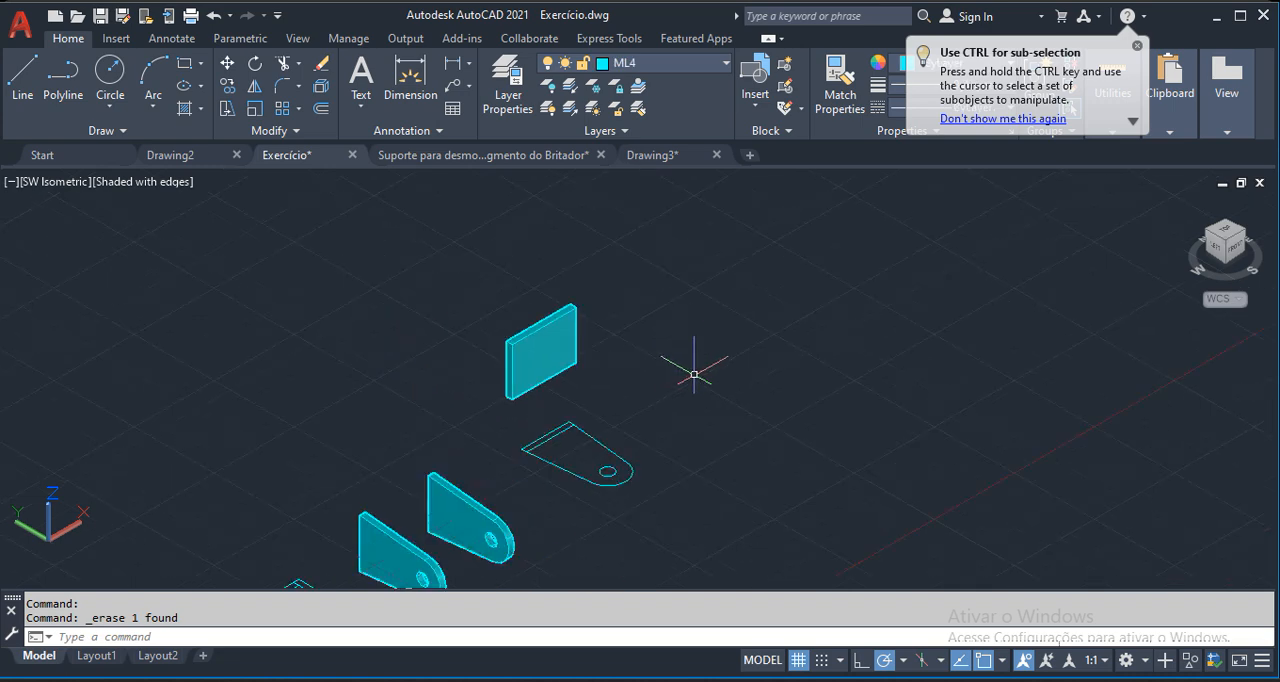
pyautogui.moveTo(560, 380); pyautogui.dragTo(697, 354, button='middle')
pyautogui.scroll(2, 612, 354)
pyautogui.scroll(10, 582, 298)
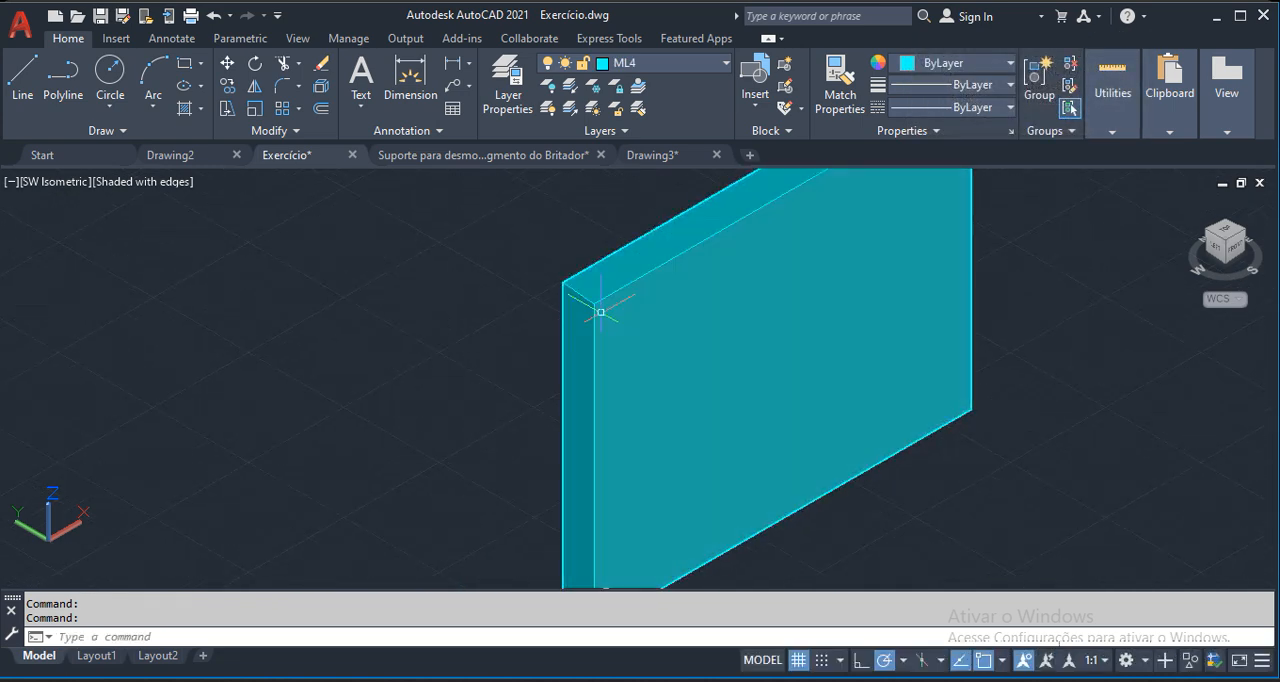
pyautogui.write('m')
pyautogui.press('Return')
pyautogui.click(651, 297)
pyautogui.press('Return')
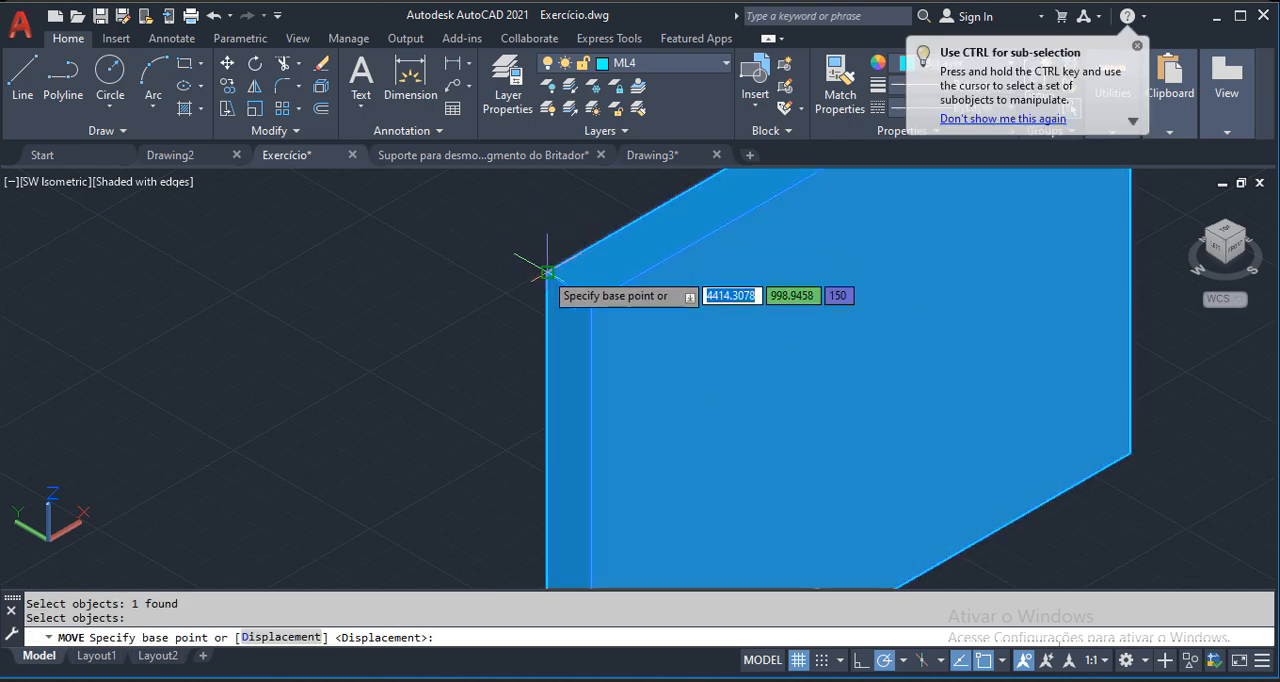
pyautogui.click(547, 271)
pyautogui.scroll(-6, 820, 314)
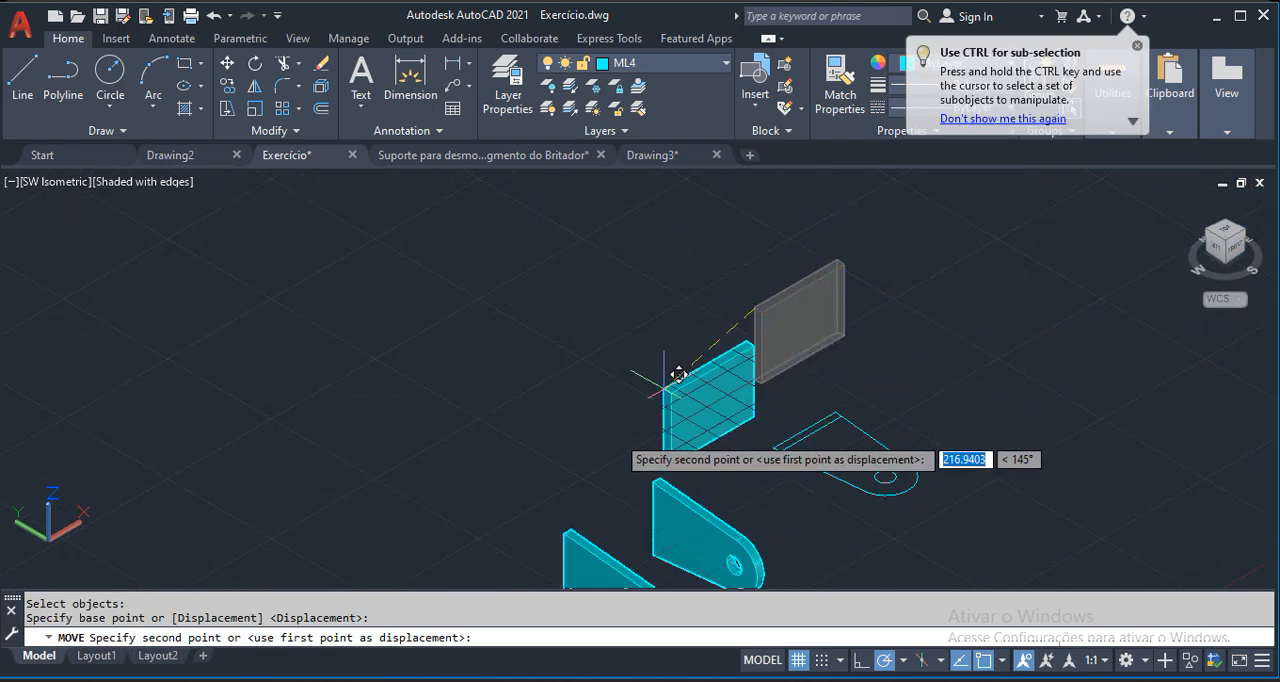
pyautogui.scroll(8, 609, 520)
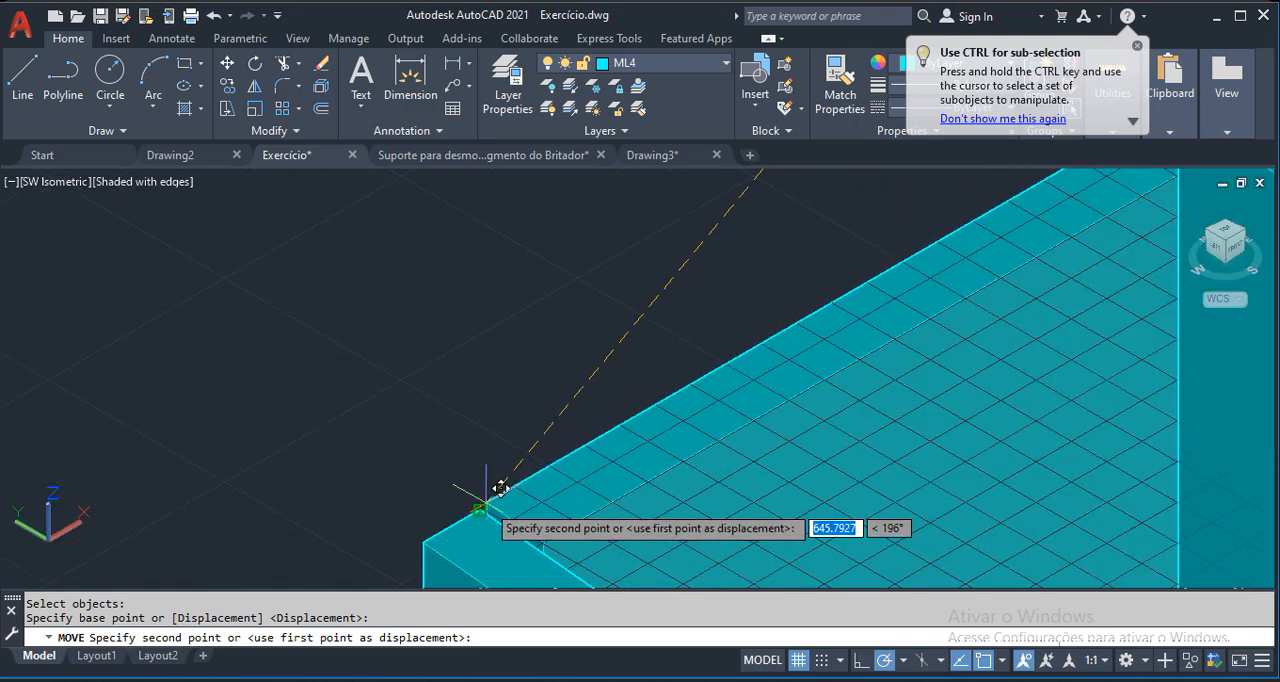
pyautogui.click(499, 487)
pyautogui.scroll(-8, 499, 487)
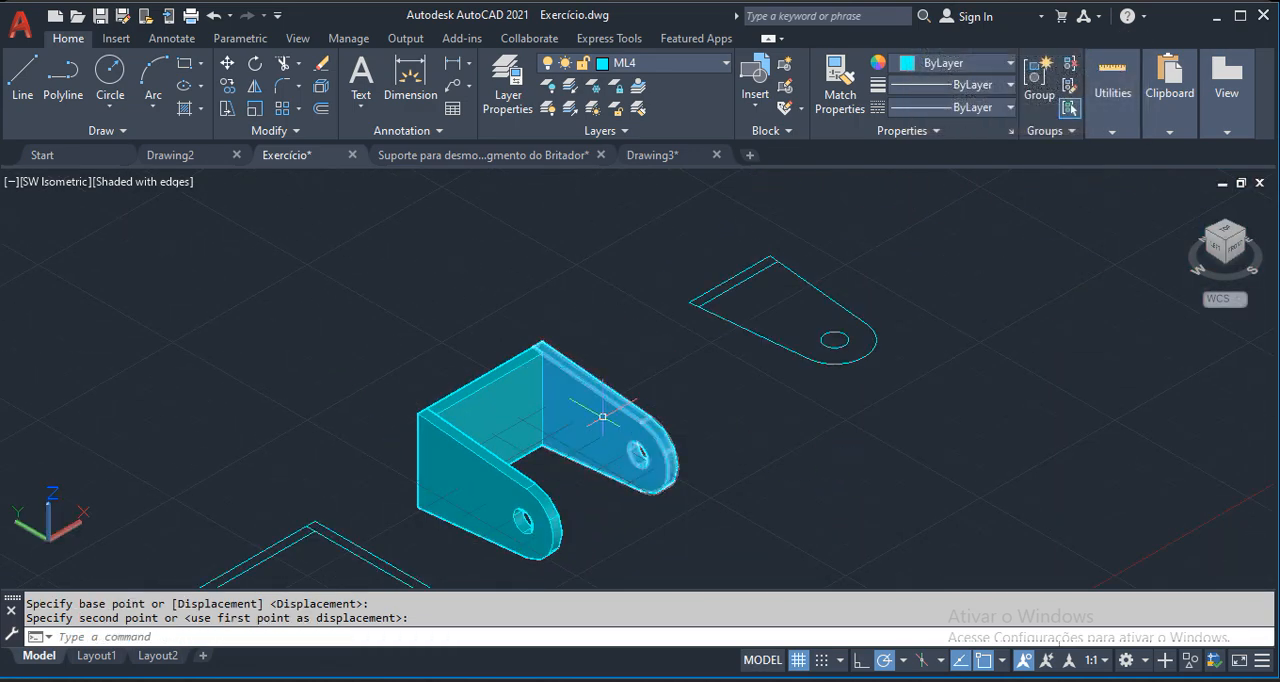
# Examine the upper corner joint where the connecting plate meets the far holed plate, and the assembled bracket.
pyautogui.scroll(8, 603, 416)
pyautogui.scroll(3, 565, 358)
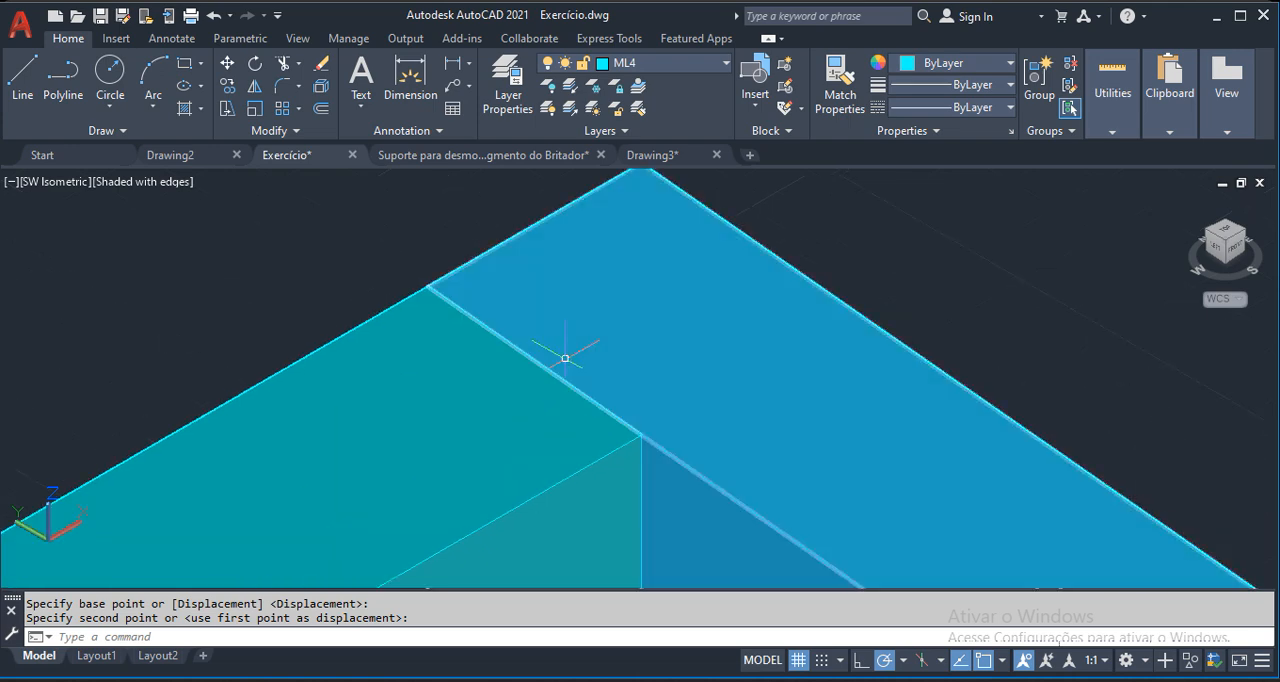
pyautogui.scroll(-8, 755, 375)
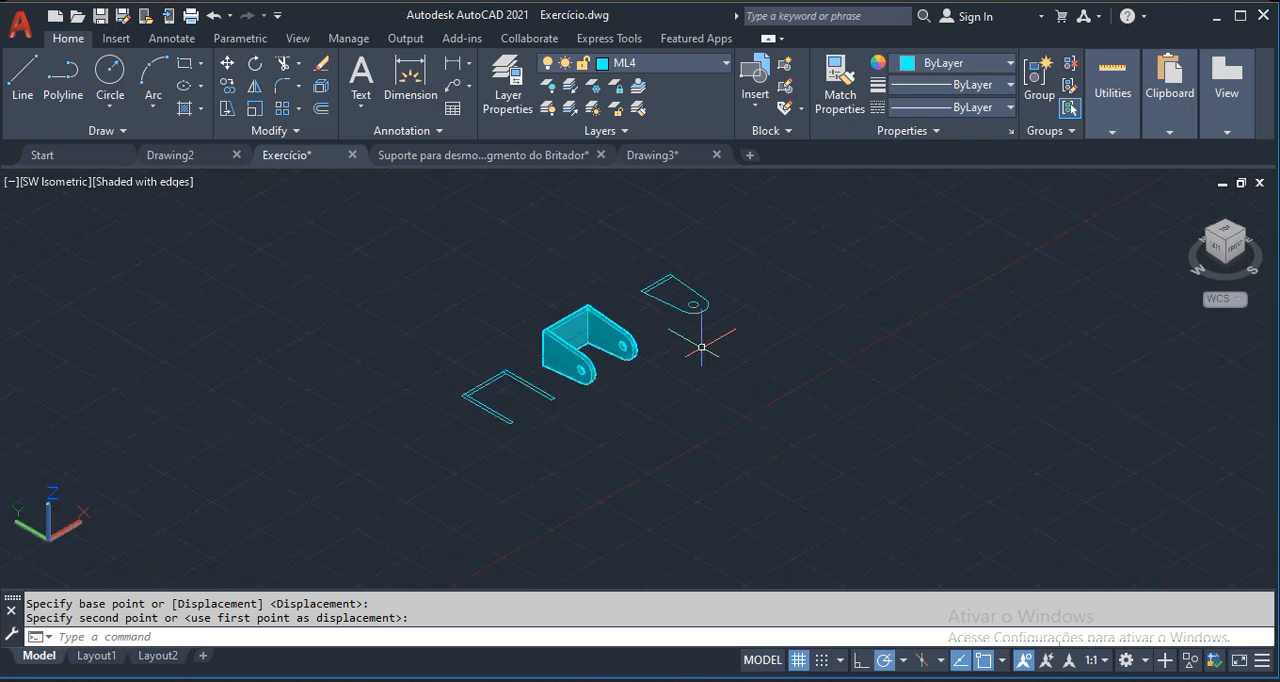
pyautogui.scroll(3, 715, 368)
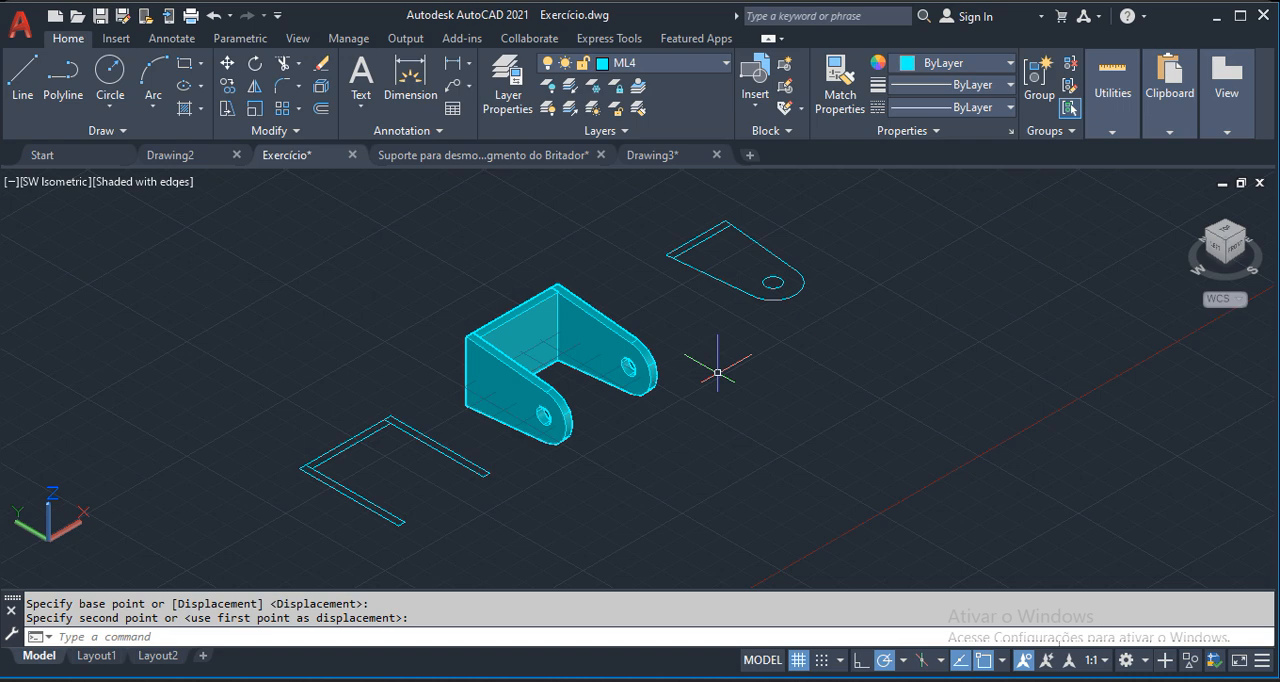
pyautogui.scroll(2, 551, 331)
pyautogui.moveTo(662, 397); pyautogui.dragTo(754, 431, button='middle')
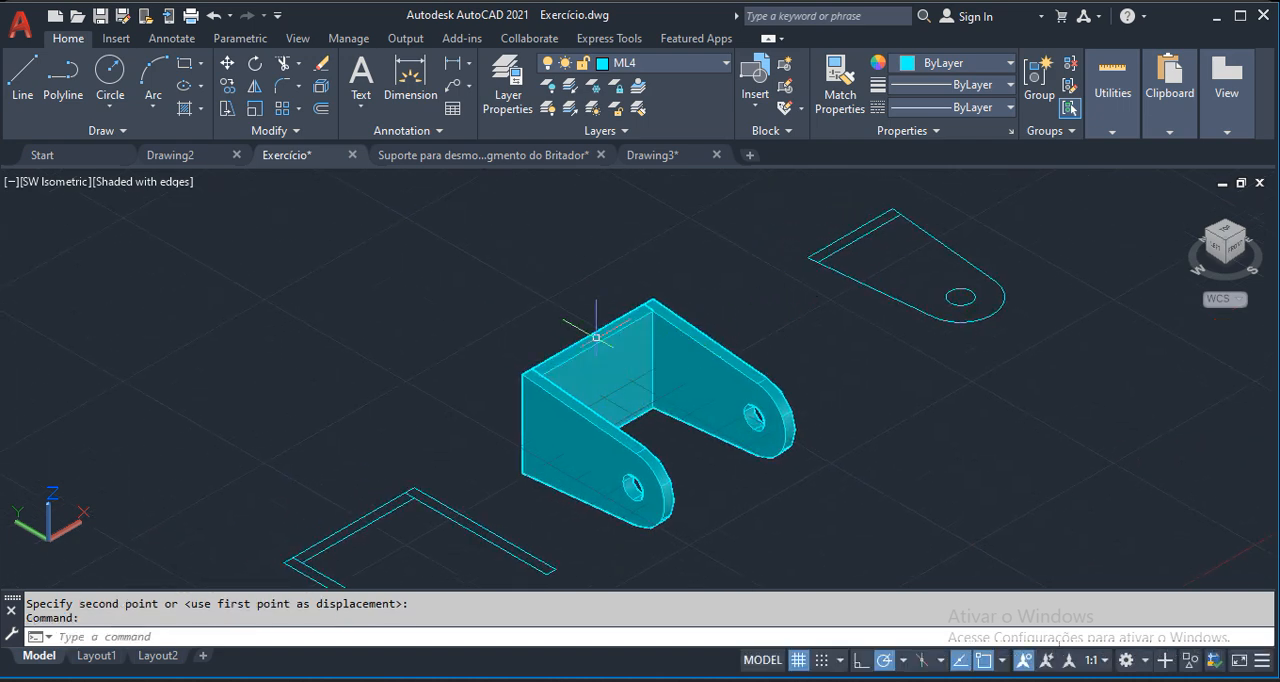
pyautogui.moveTo(820, 300); pyautogui.dragTo(798, 308, button='middle')
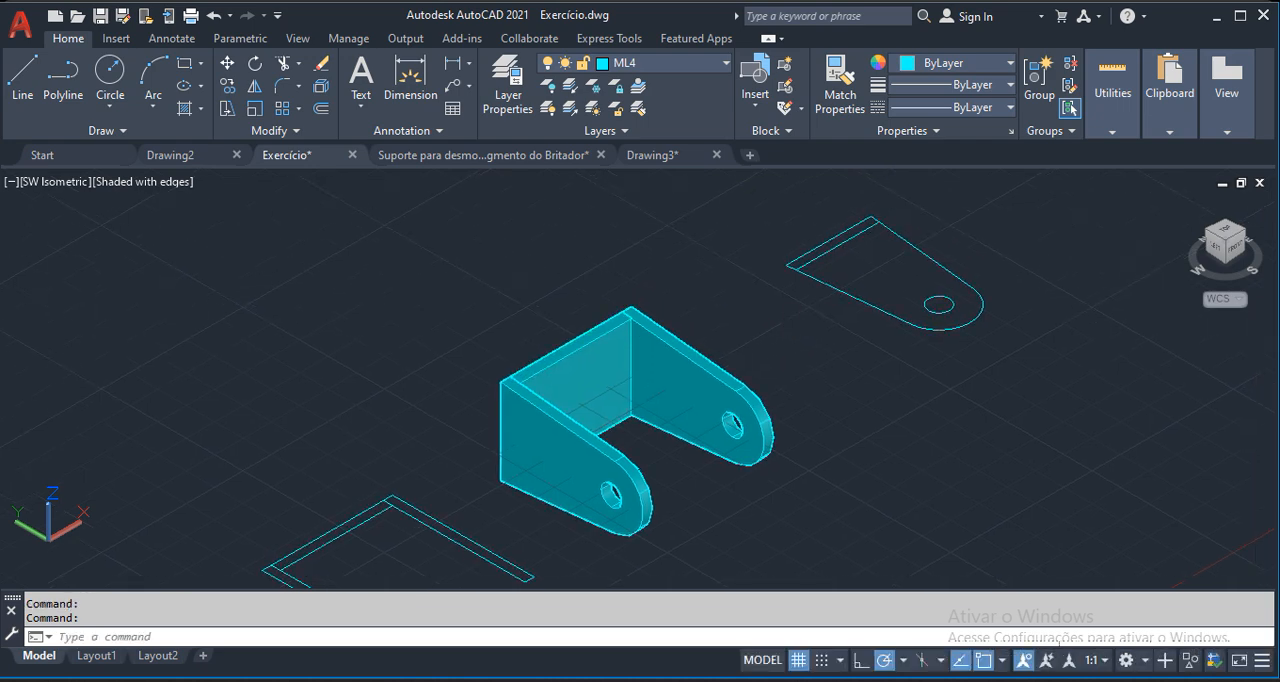
# Convert the connecting plate into a block named 2, with its base point at the upper outer corner beside the far holed plate.
pyautogui.write('B')
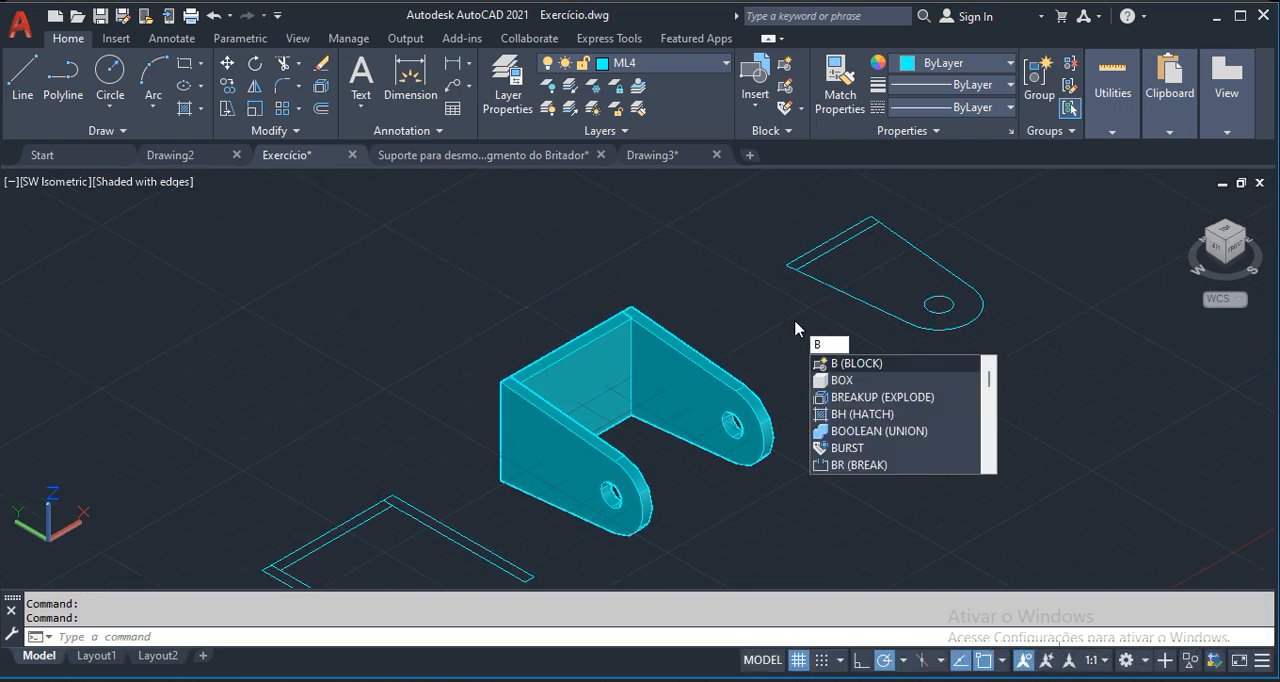
pyautogui.press('Return')
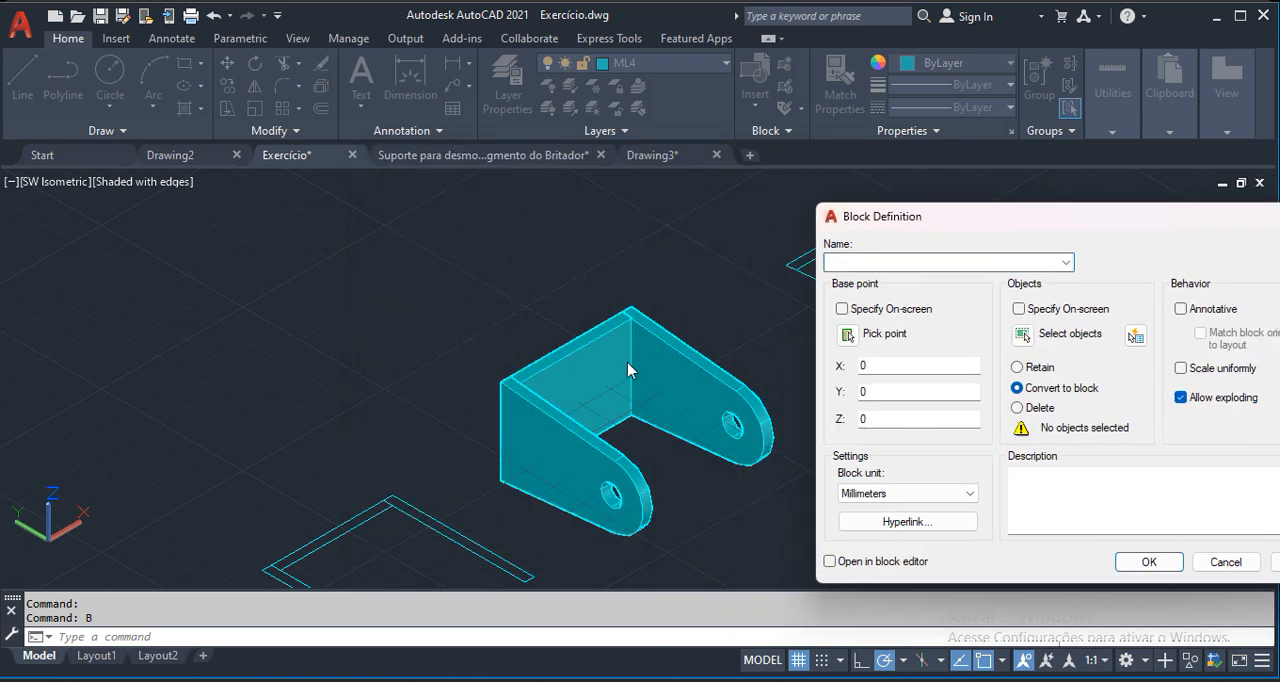
pyautogui.click(846, 335)
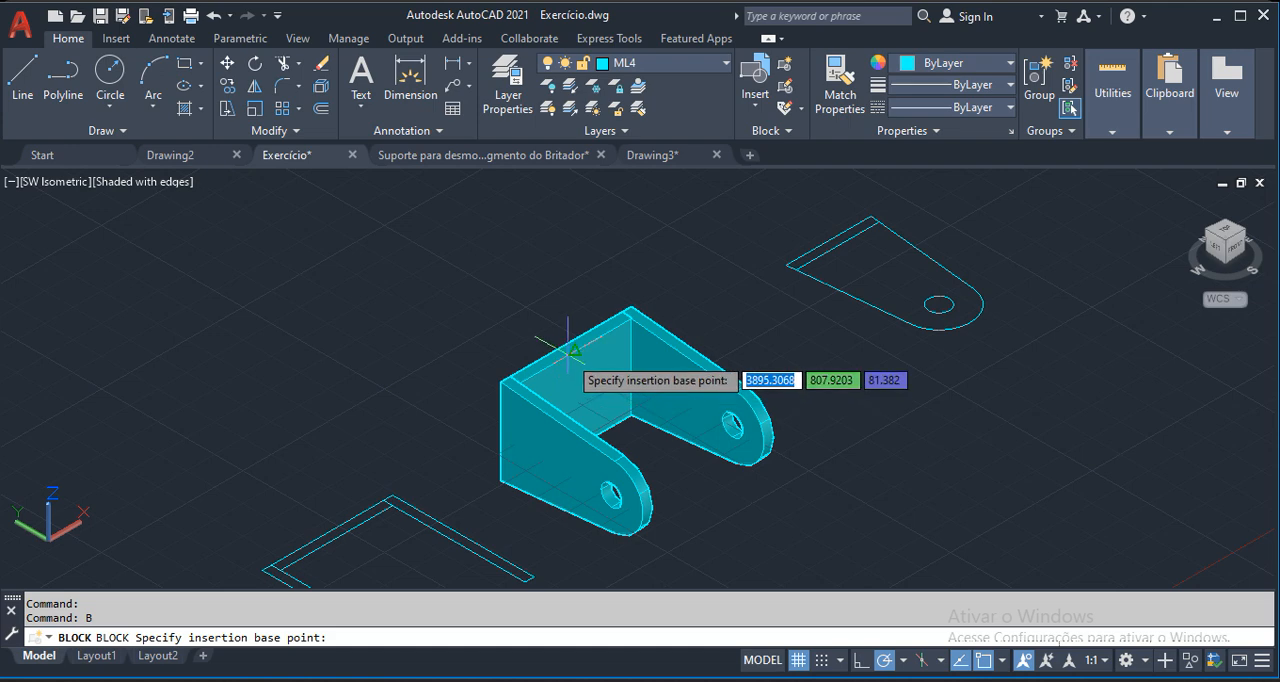
pyautogui.scroll(5, 627, 313)
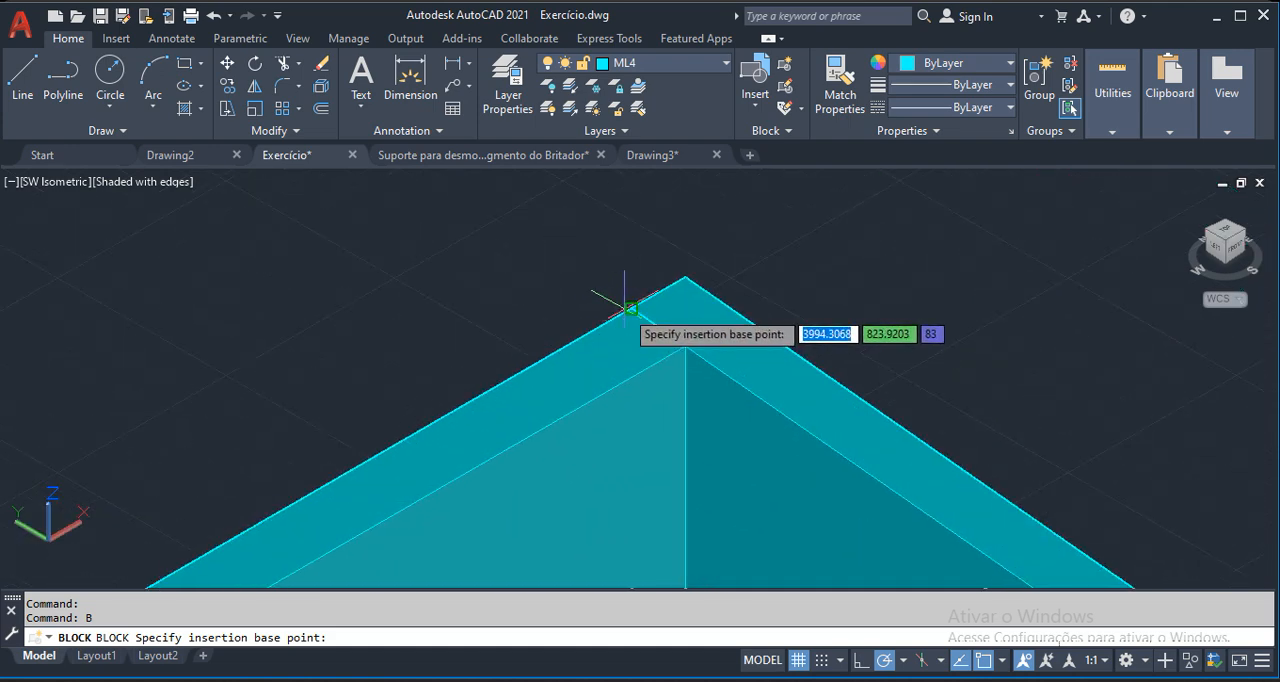
pyautogui.click(631, 309)
pyautogui.click(1021, 340)
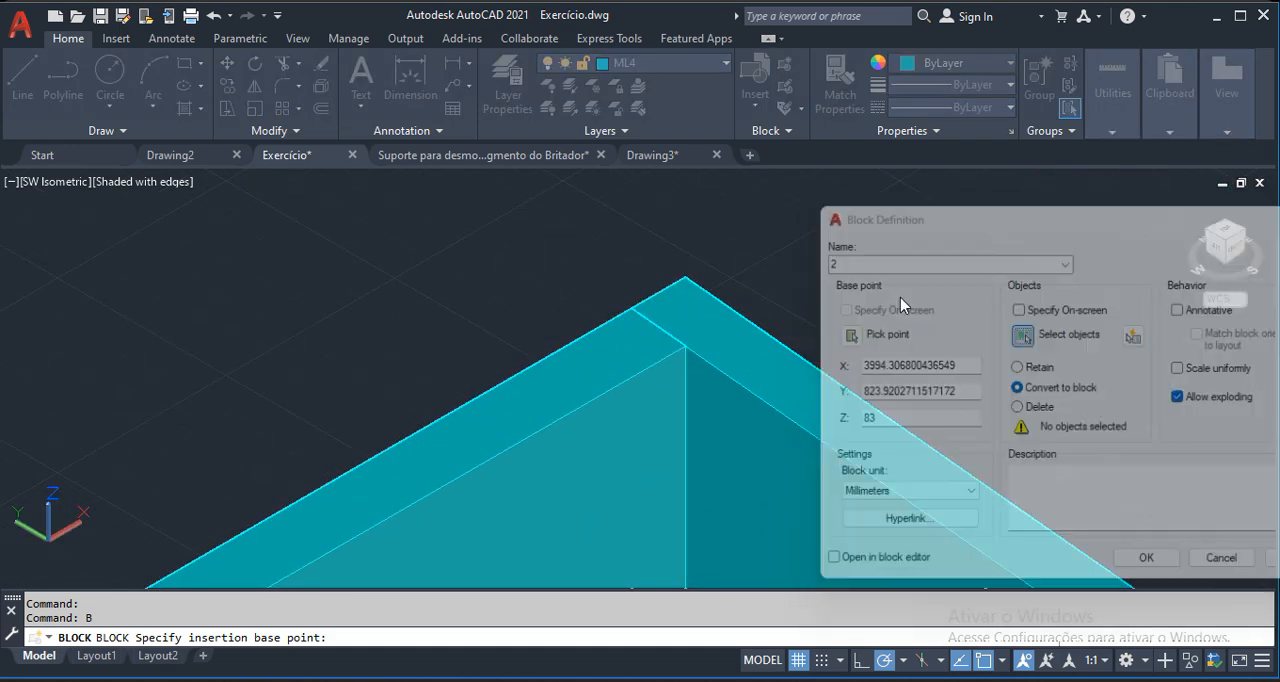
pyautogui.scroll(-2, 737, 259)
pyautogui.click(571, 346)
pyautogui.press('Return')
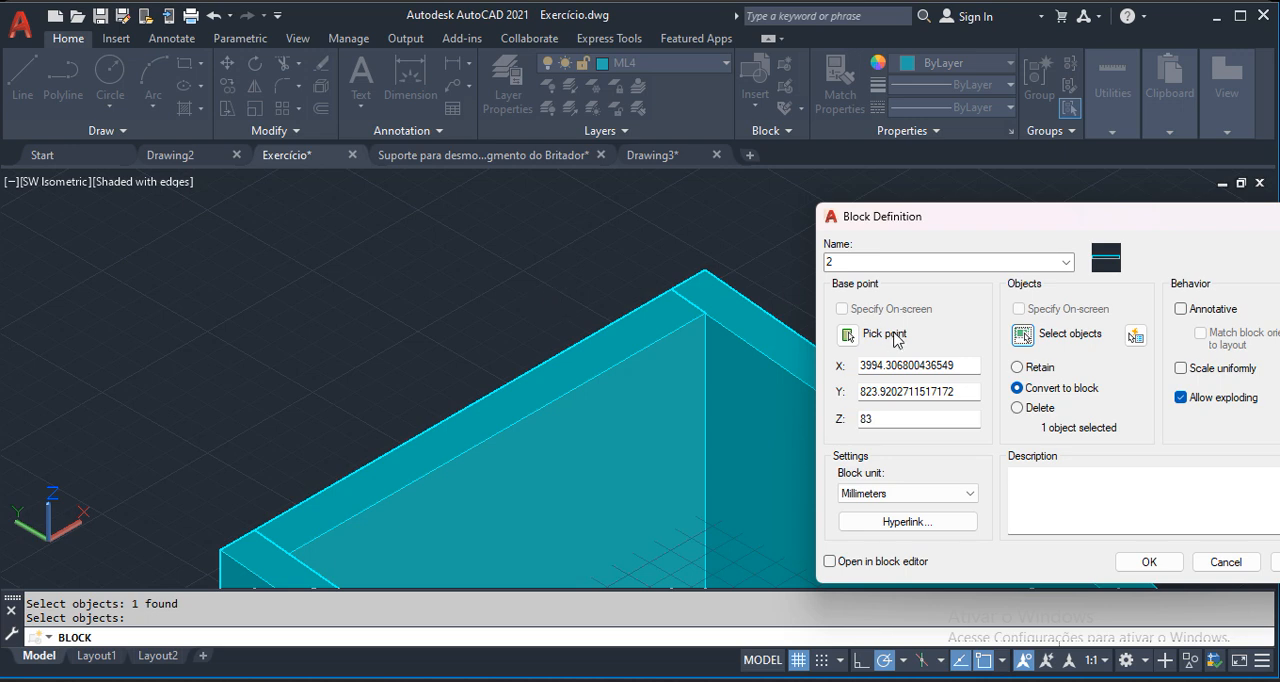
pyautogui.click(1127, 563)
pyautogui.scroll(-5, 535, 298)
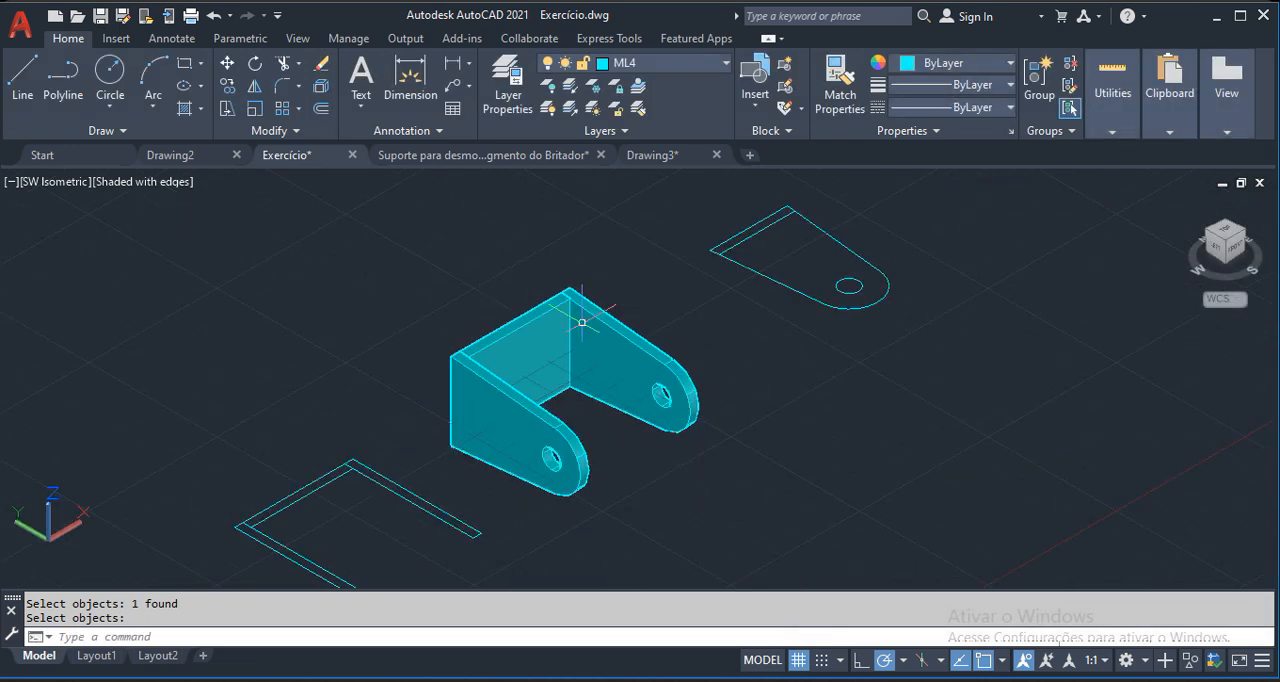
# Check the bracket parts by selecting the far holed plate and the connecting plate, and clear the selection.
pyautogui.press('Escape')
pyautogui.press('Escape')
pyautogui.scroll(2, 610, 328)
pyautogui.click(610, 328)
pyautogui.click(510, 336)
pyautogui.press('Escape')
pyautogui.scroll(-2, 645, 325)
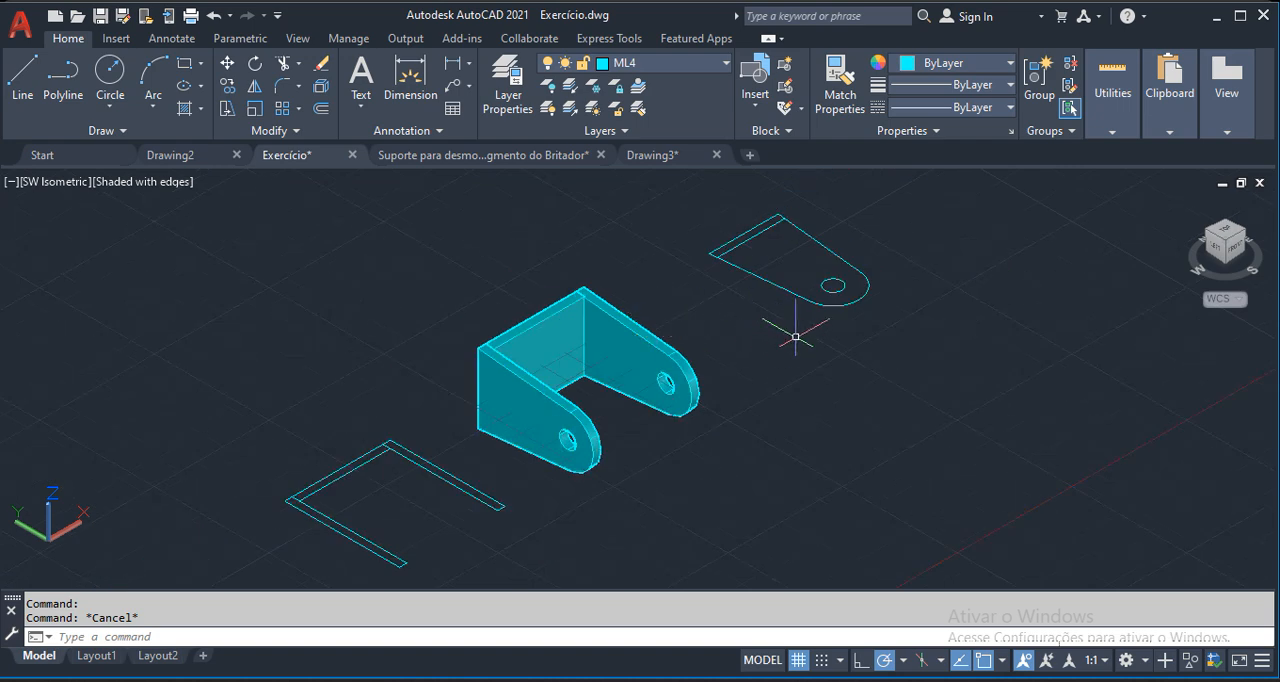
pyautogui.scroll(2, 670, 368)
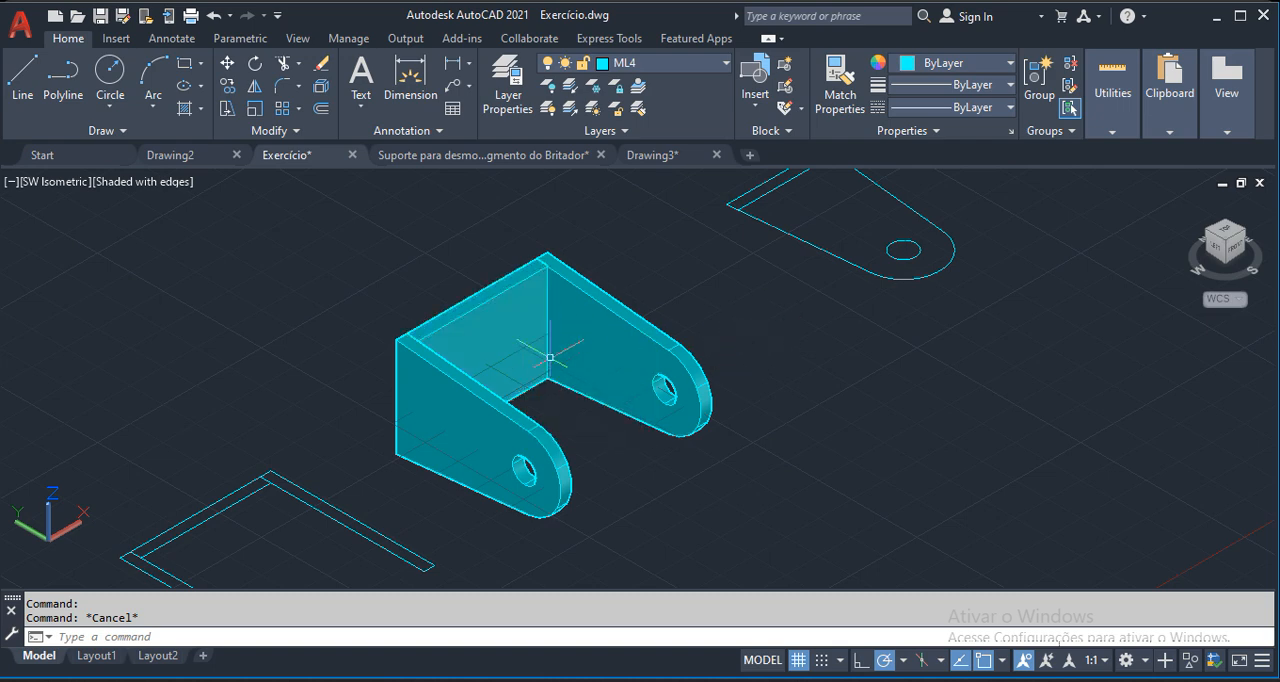
pyautogui.scroll(-3, 549, 356)
pyautogui.scroll(2, 586, 310)
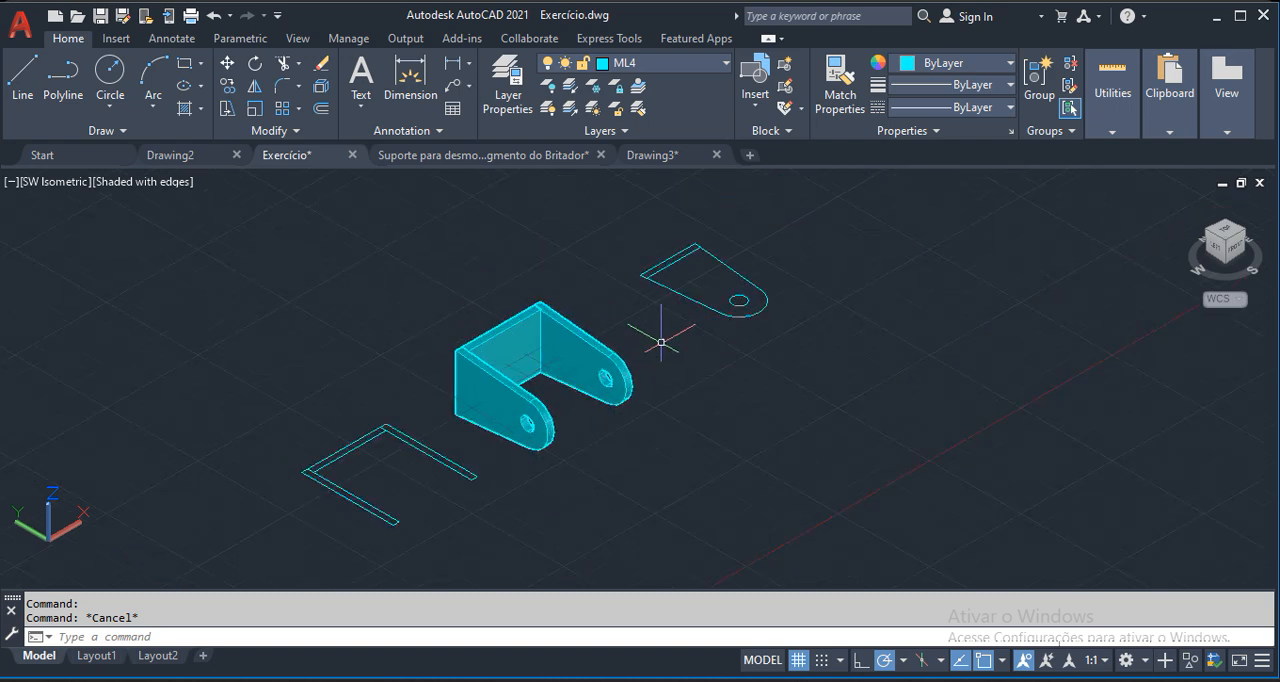